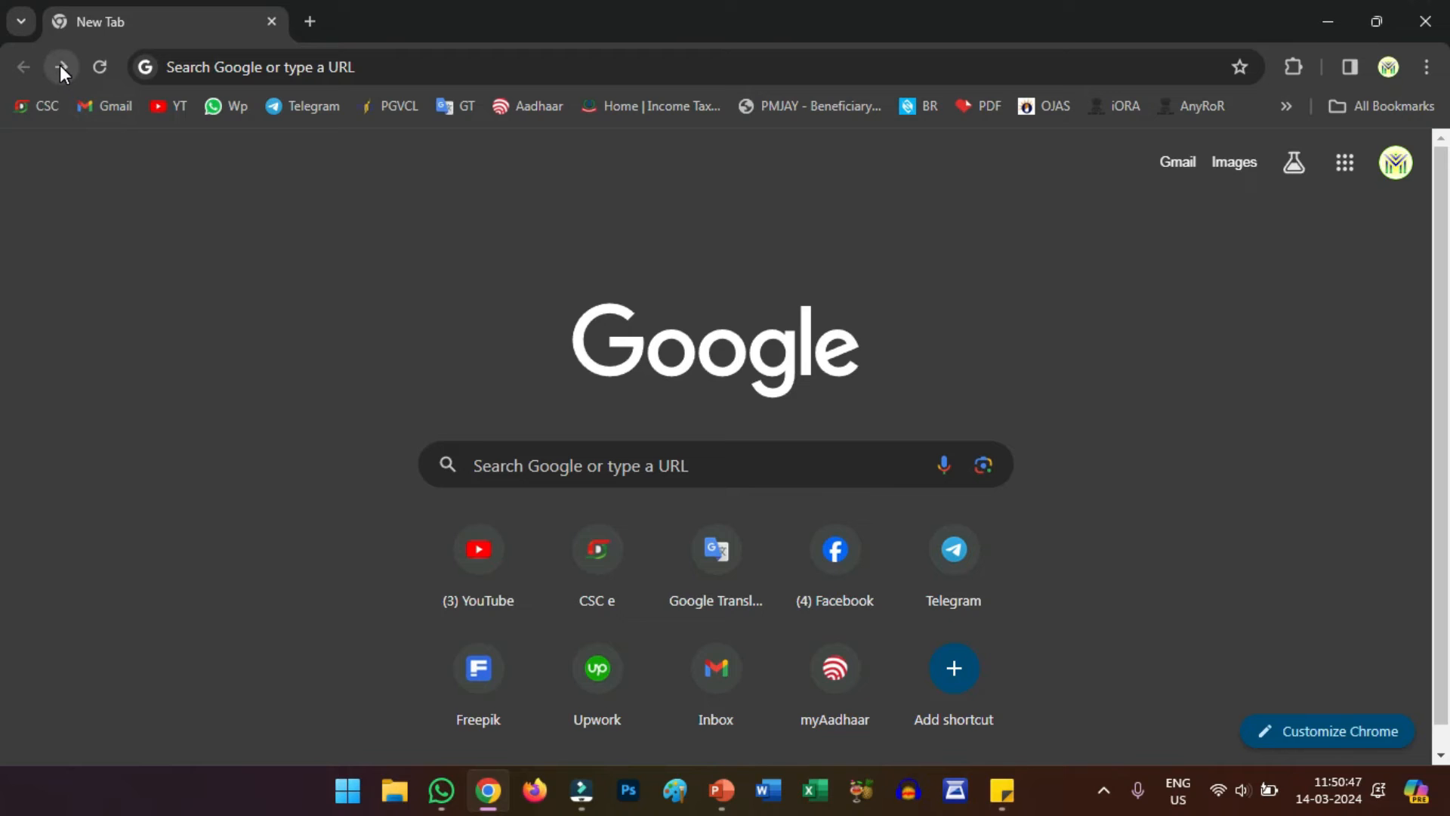
Step: Open the RTE Gujarat website, rte.orpgujarat.com, from the Google results for "rte gujarat"
{"action": "left_click", "coordinate": [61, 65]}
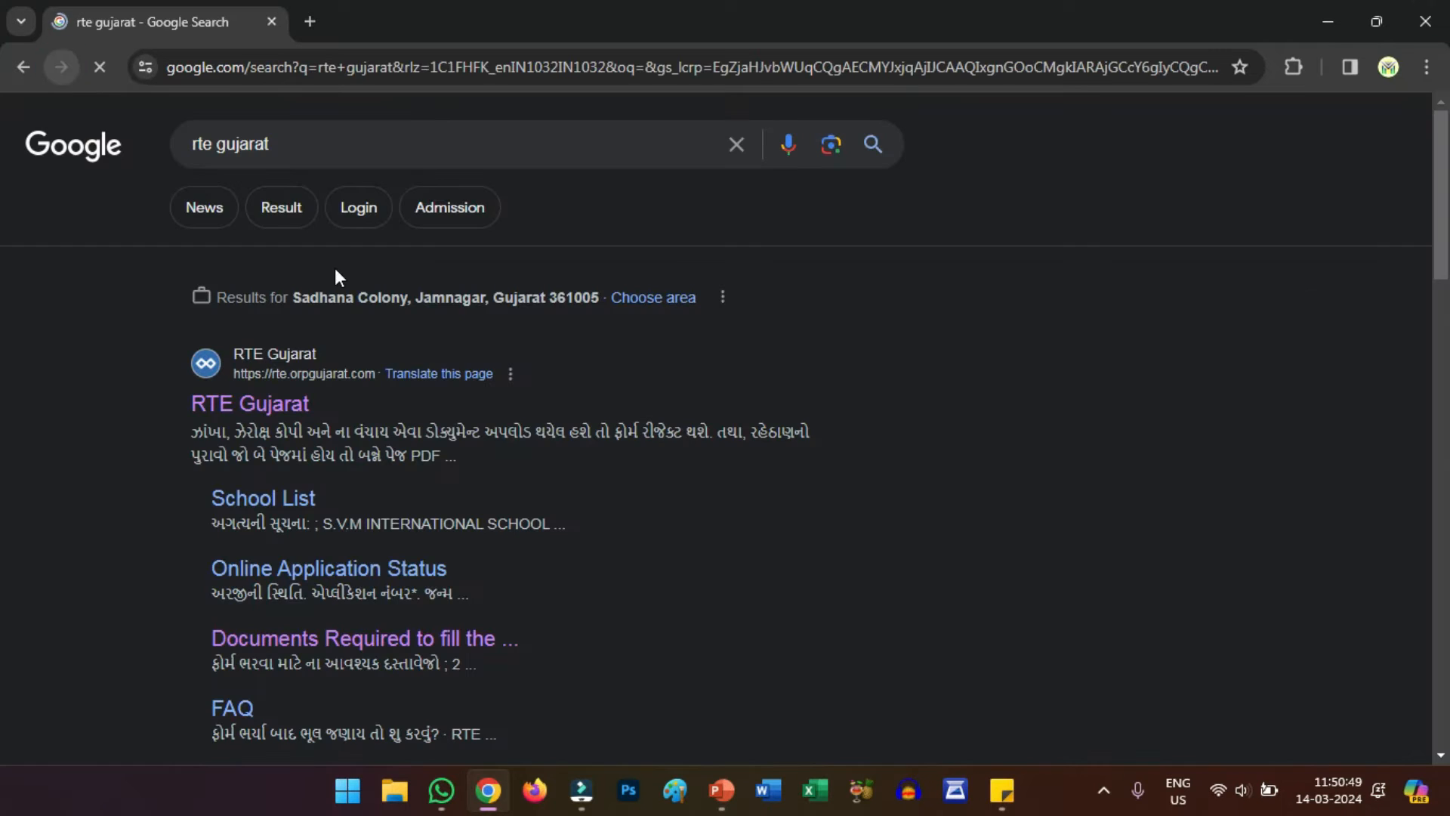
{"action": "left_click_drag", "start_coordinate": [288, 144], "coordinate": [152, 130]}
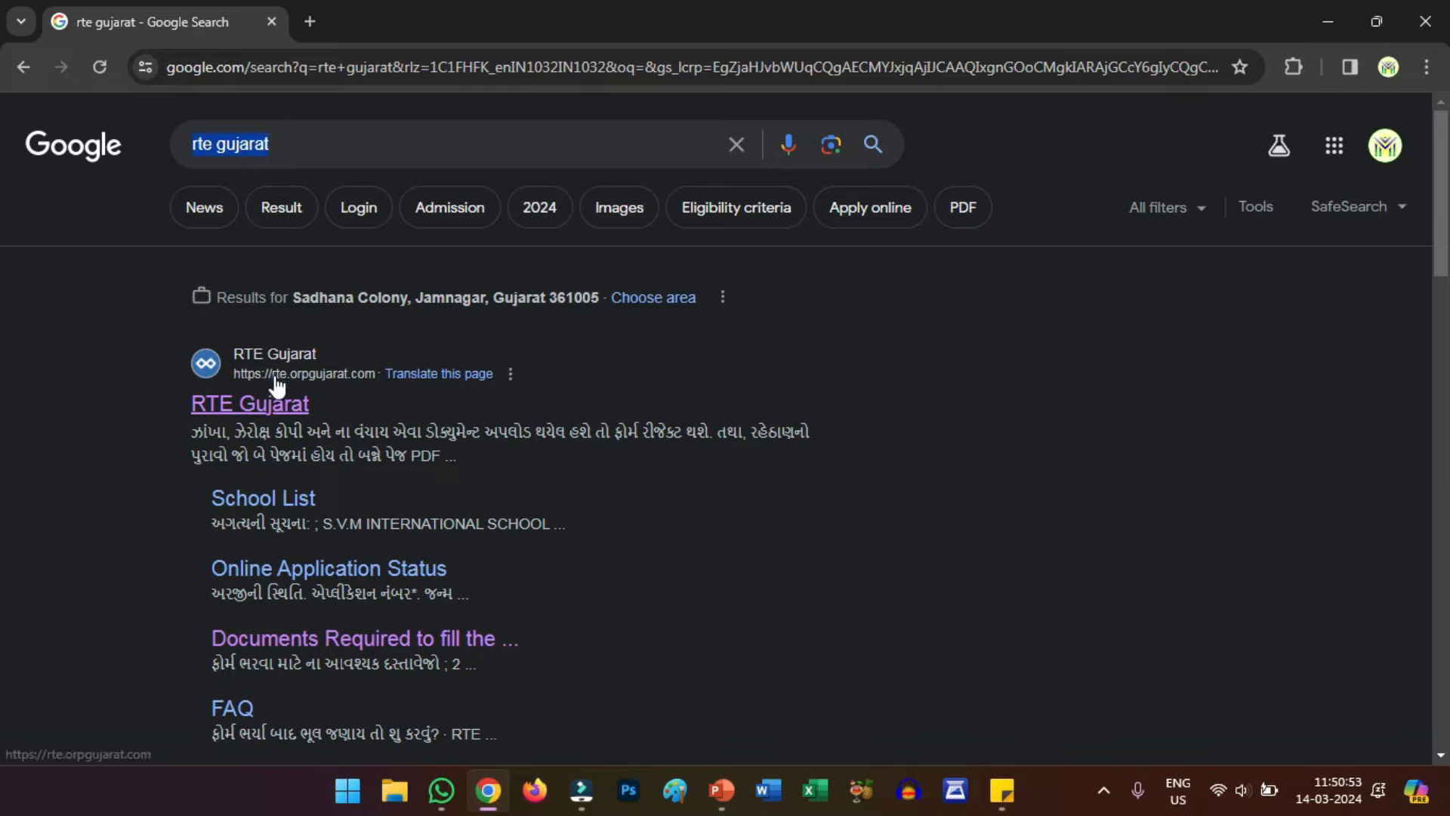
{"action": "left_click", "coordinate": [323, 371]}
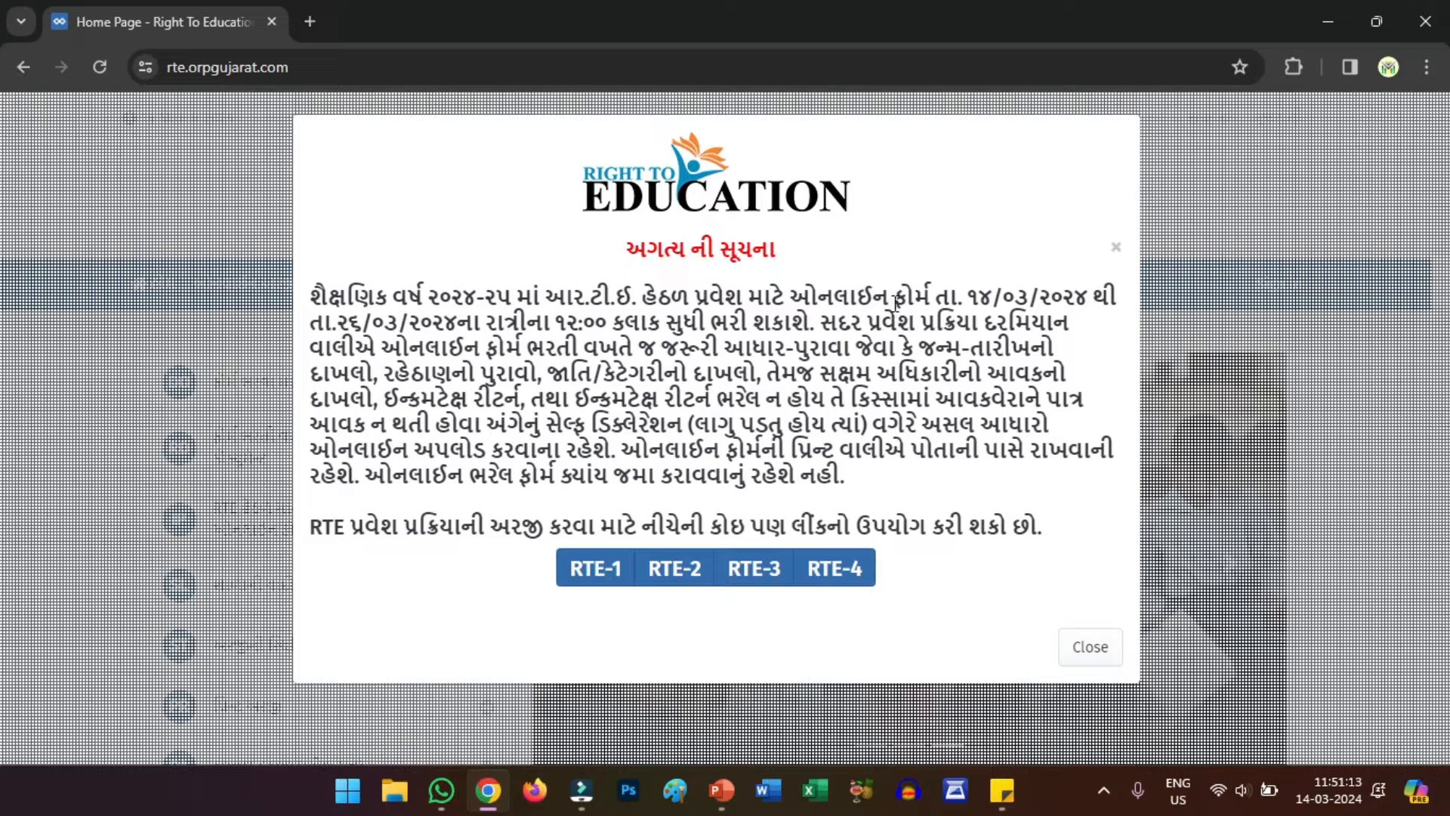
Step: Check the application dates in the notice, then open the RTE-1 application site and start a new application
{"action": "left_click_drag", "start_coordinate": [969, 297], "coordinate": [1089, 297]}
{"action": "left_click_drag", "start_coordinate": [340, 322], "coordinate": [462, 327]}
{"action": "left_click_drag", "start_coordinate": [550, 327], "coordinate": [611, 326]}
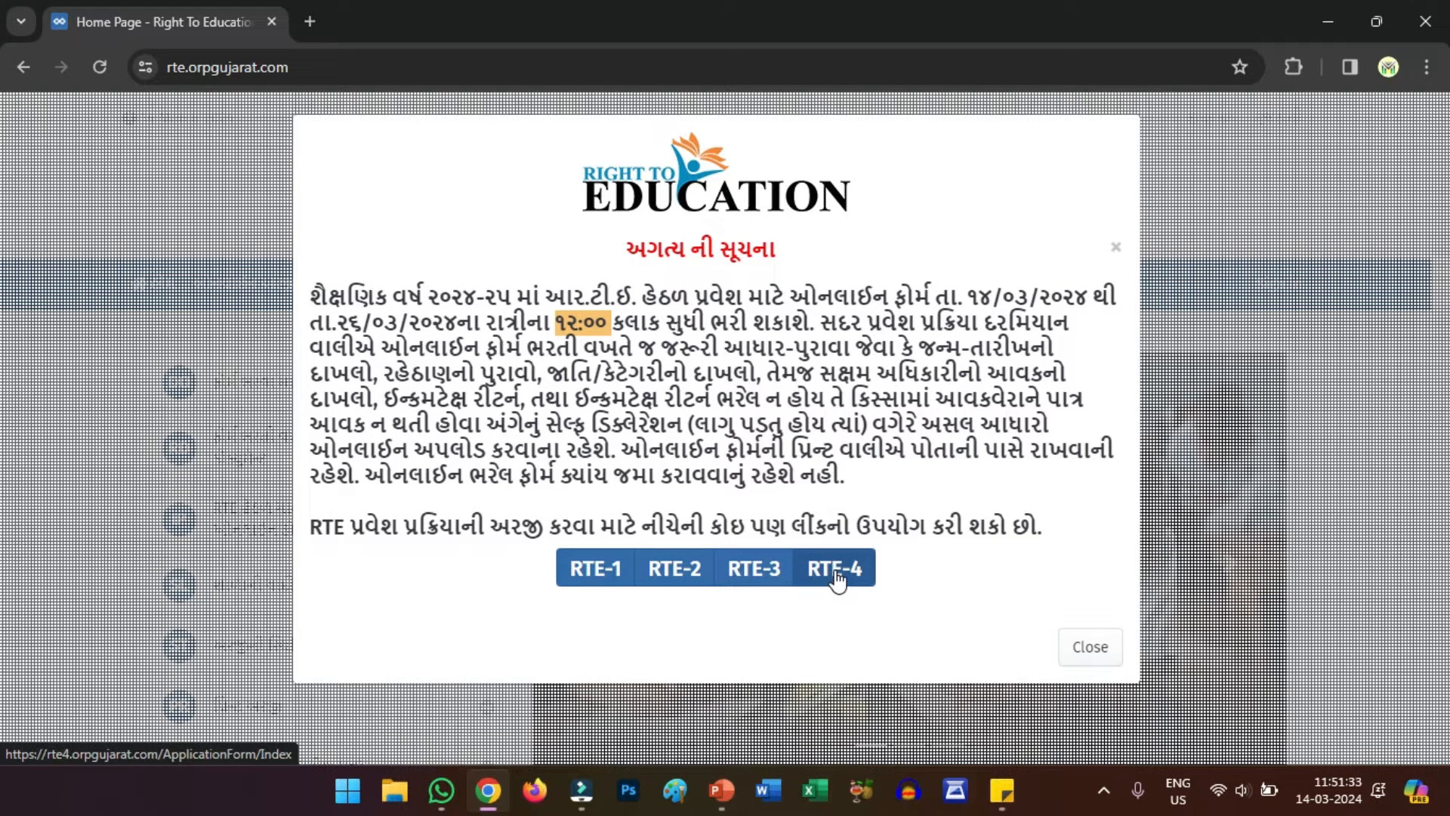
{"action": "left_click", "coordinate": [598, 575]}
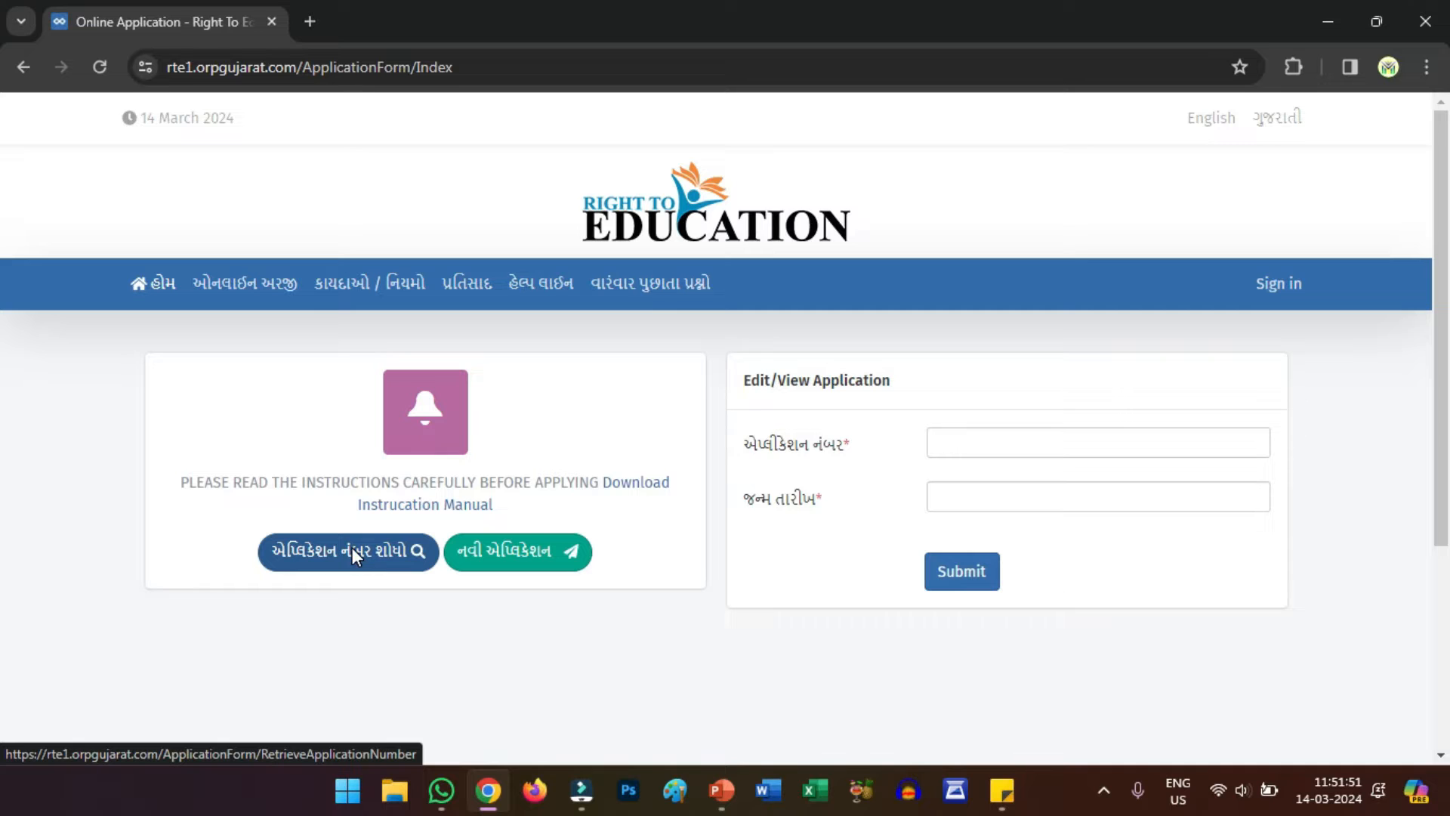
{"action": "left_click", "coordinate": [520, 551]}
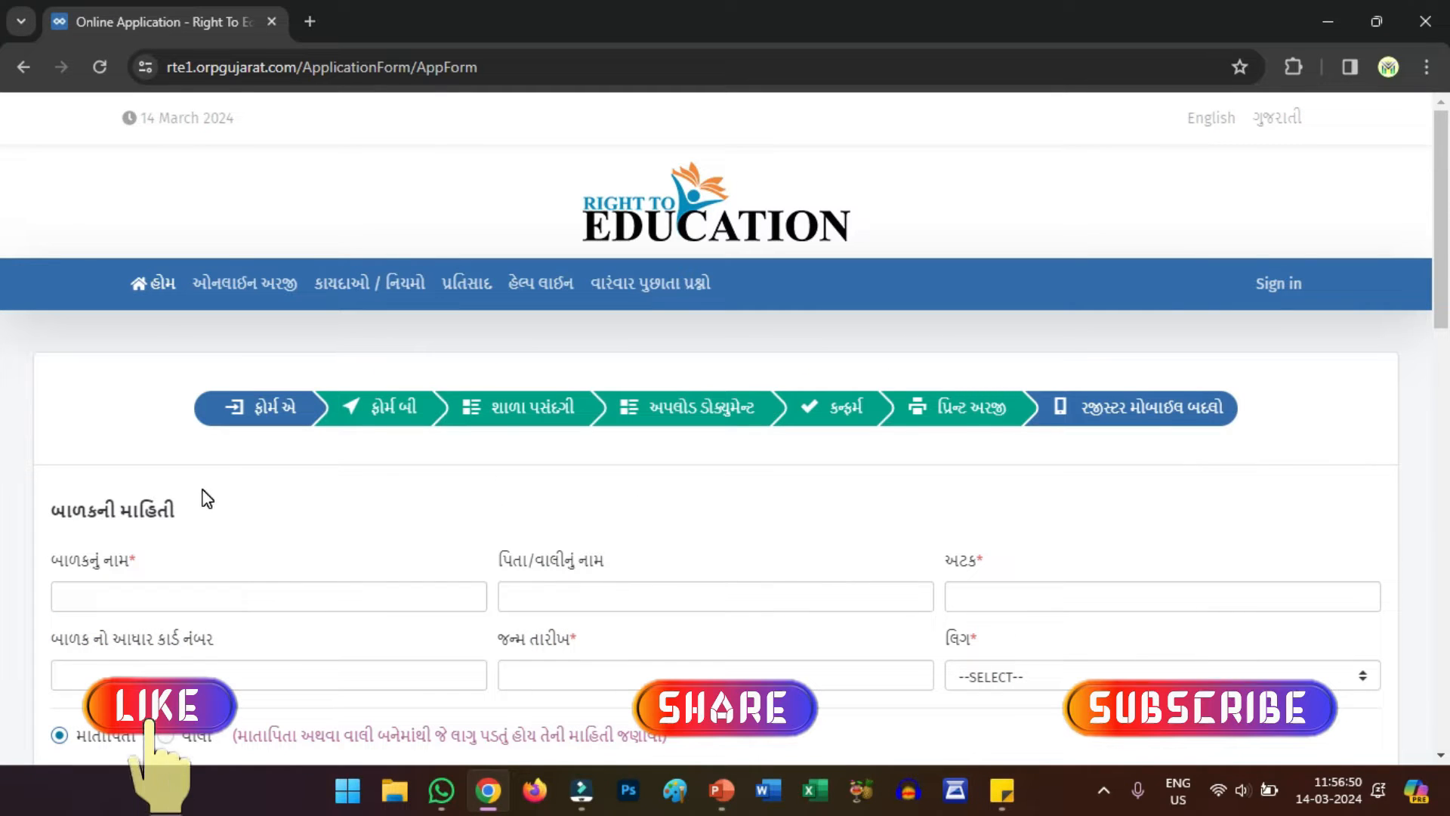
Step: Examine the child information fields: child's name, father's or guardian's name, surname, Aadhaar number, date of birth and the gender options
{"action": "scroll", "coordinate": [201, 501], "scroll_direction": "down", "scroll_amount": 1}
{"action": "left_click_drag", "start_coordinate": [54, 407], "coordinate": [178, 423]}
{"action": "scroll", "coordinate": [196, 431], "scroll_direction": "down", "scroll_amount": 1}
{"action": "left_click", "coordinate": [162, 392]}
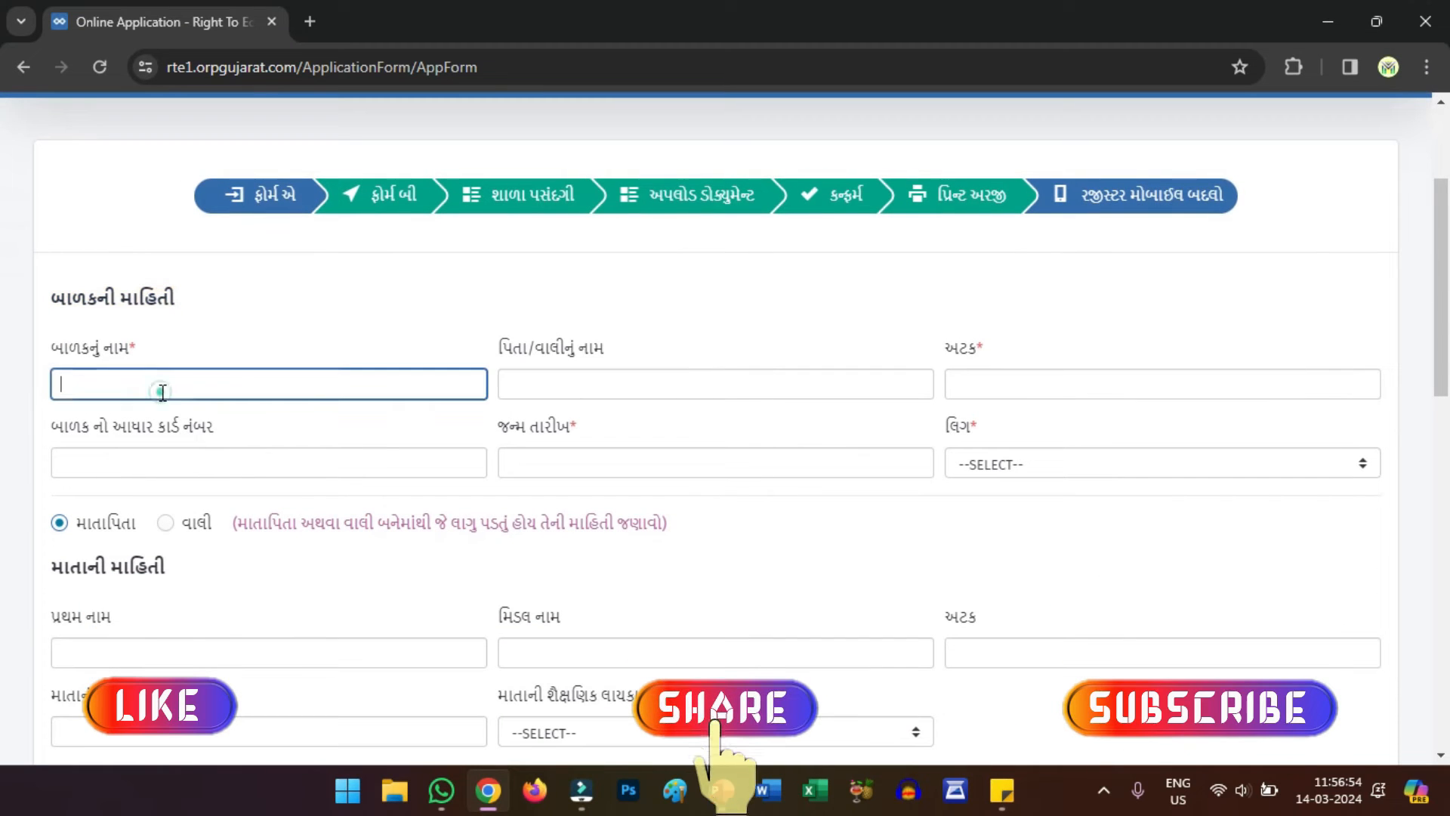
{"action": "left_click", "coordinate": [528, 379]}
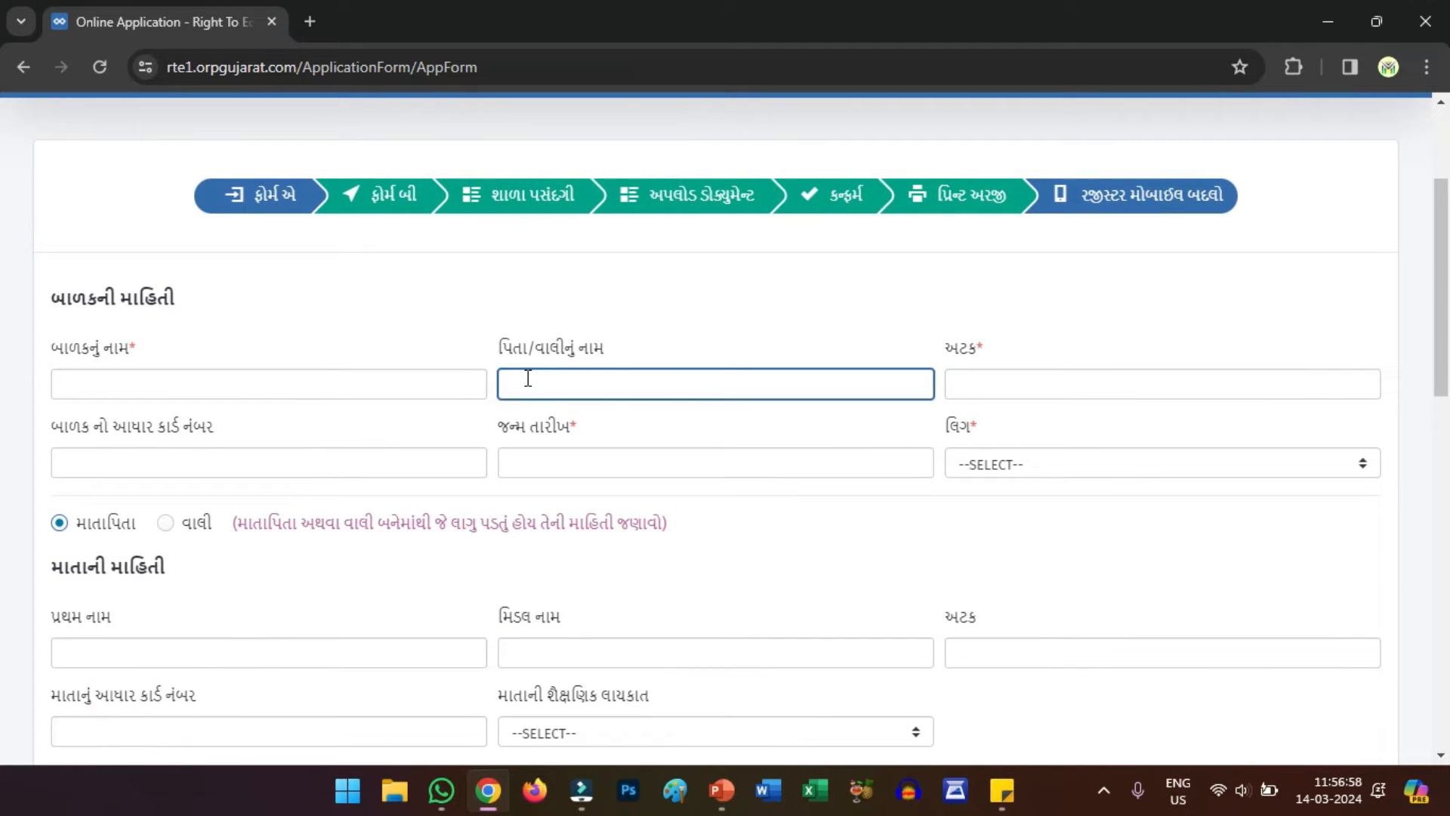
{"action": "left_click", "coordinate": [996, 378]}
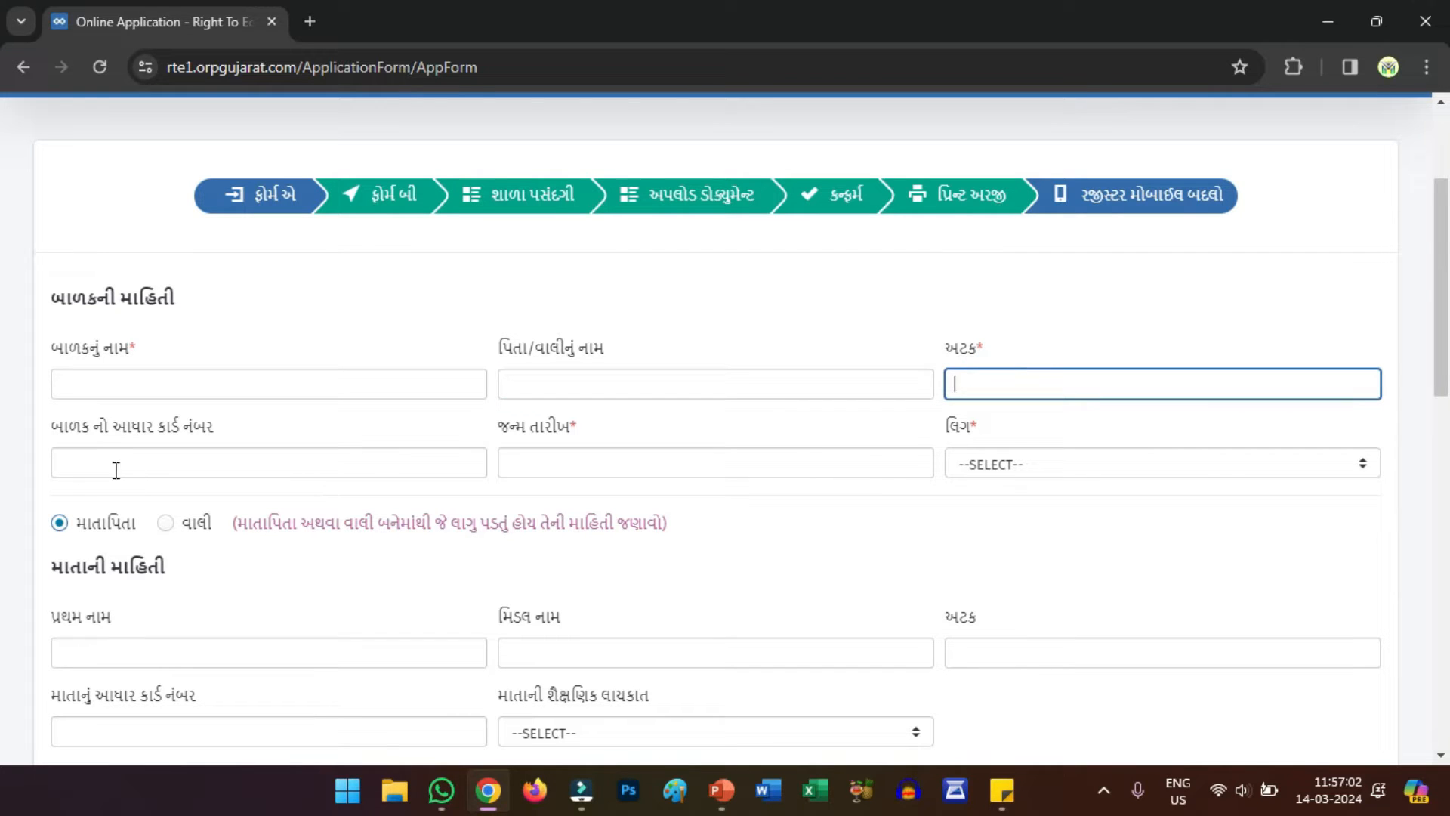
{"action": "left_click", "coordinate": [93, 460]}
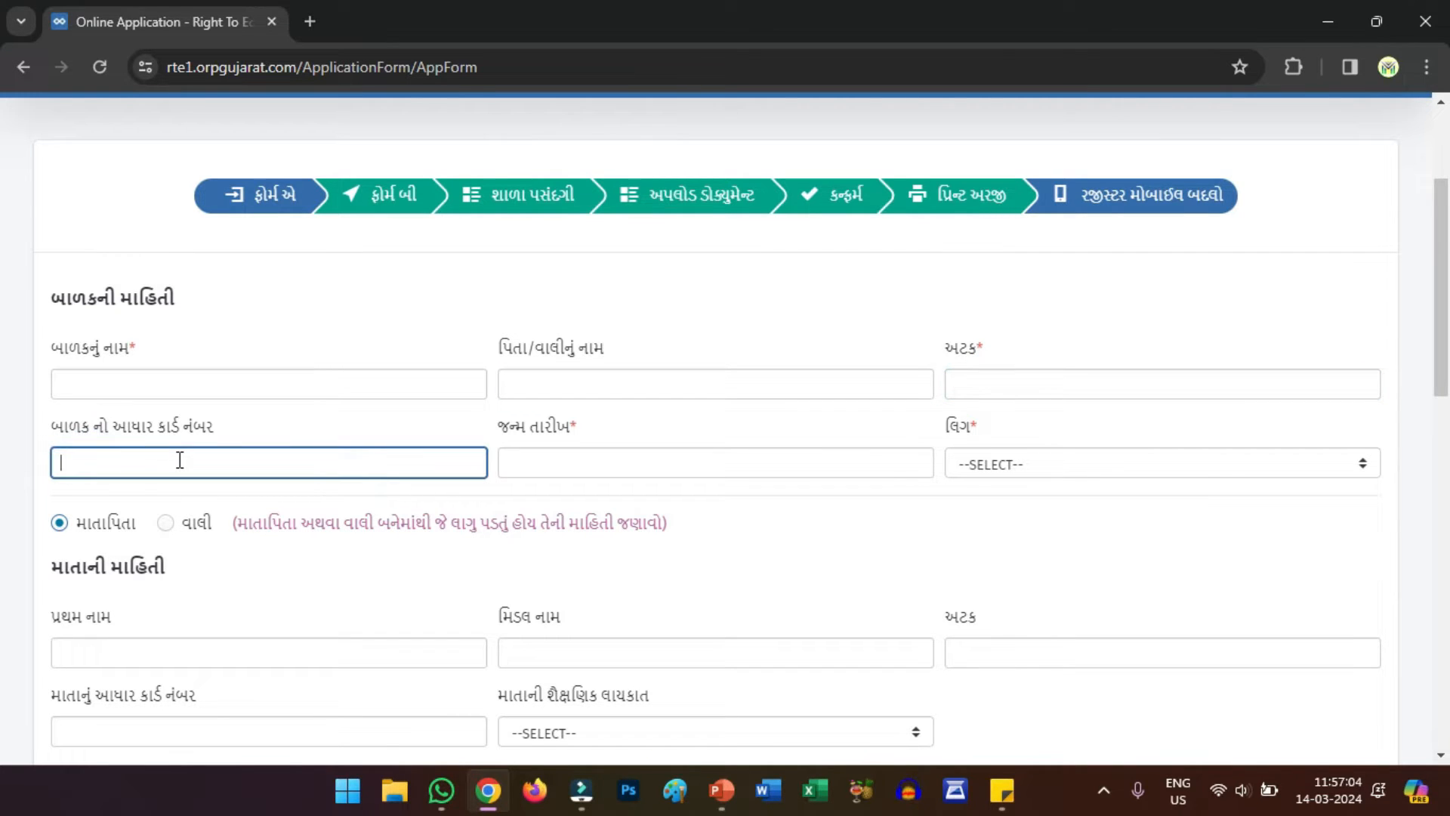
{"action": "left_click", "coordinate": [603, 458]}
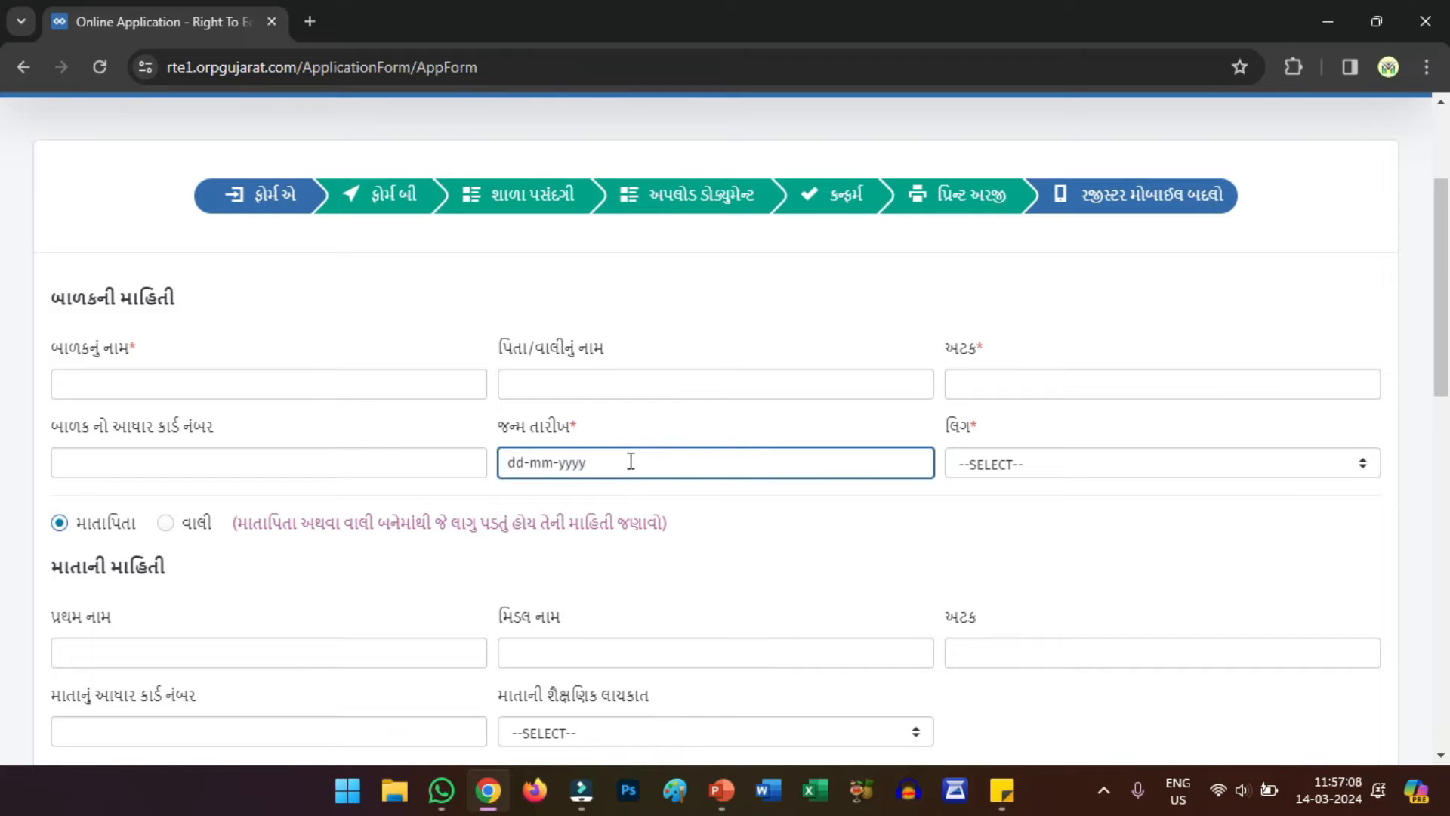
{"action": "left_click", "coordinate": [992, 466]}
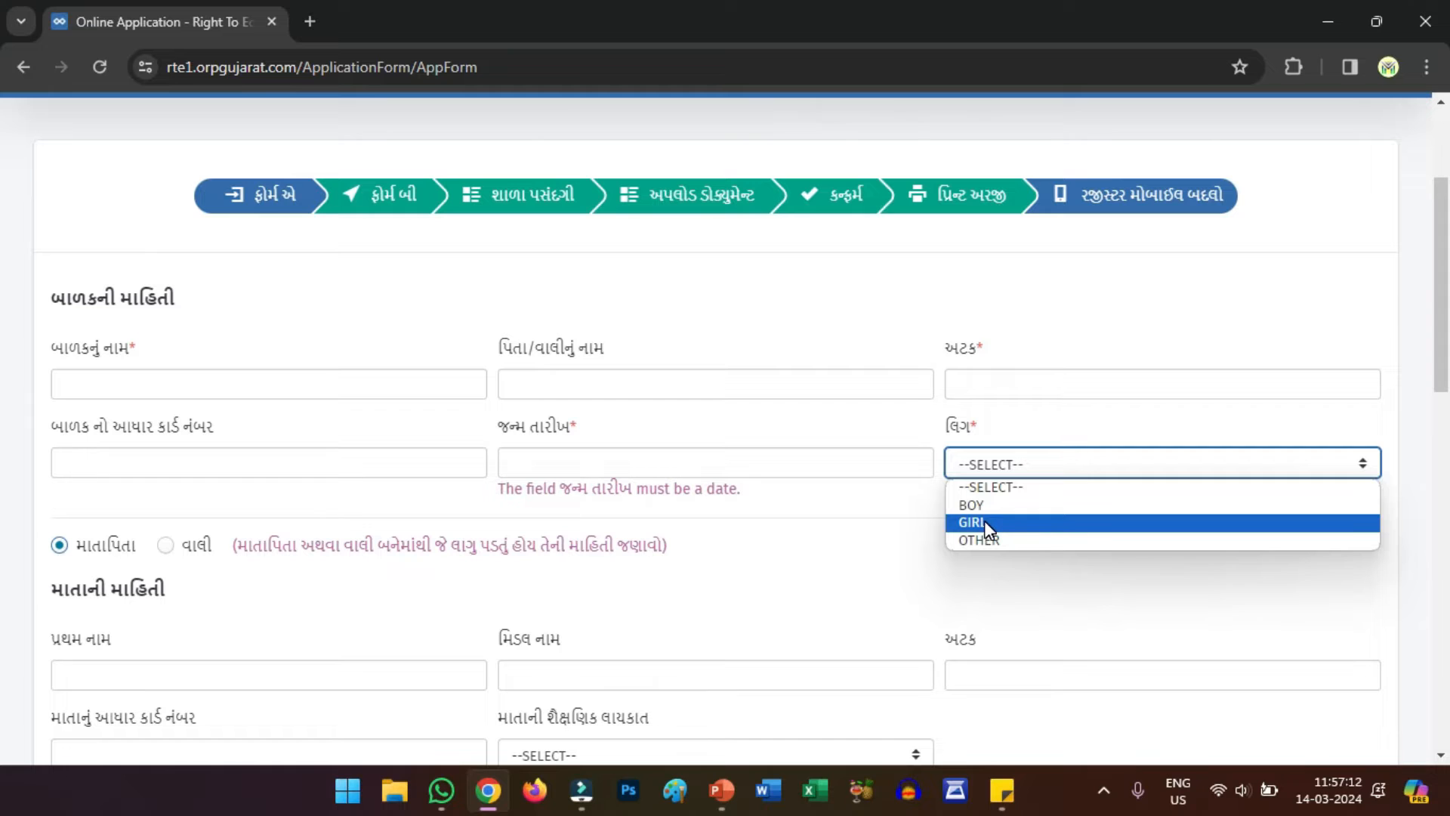
{"action": "left_click", "coordinate": [929, 528]}
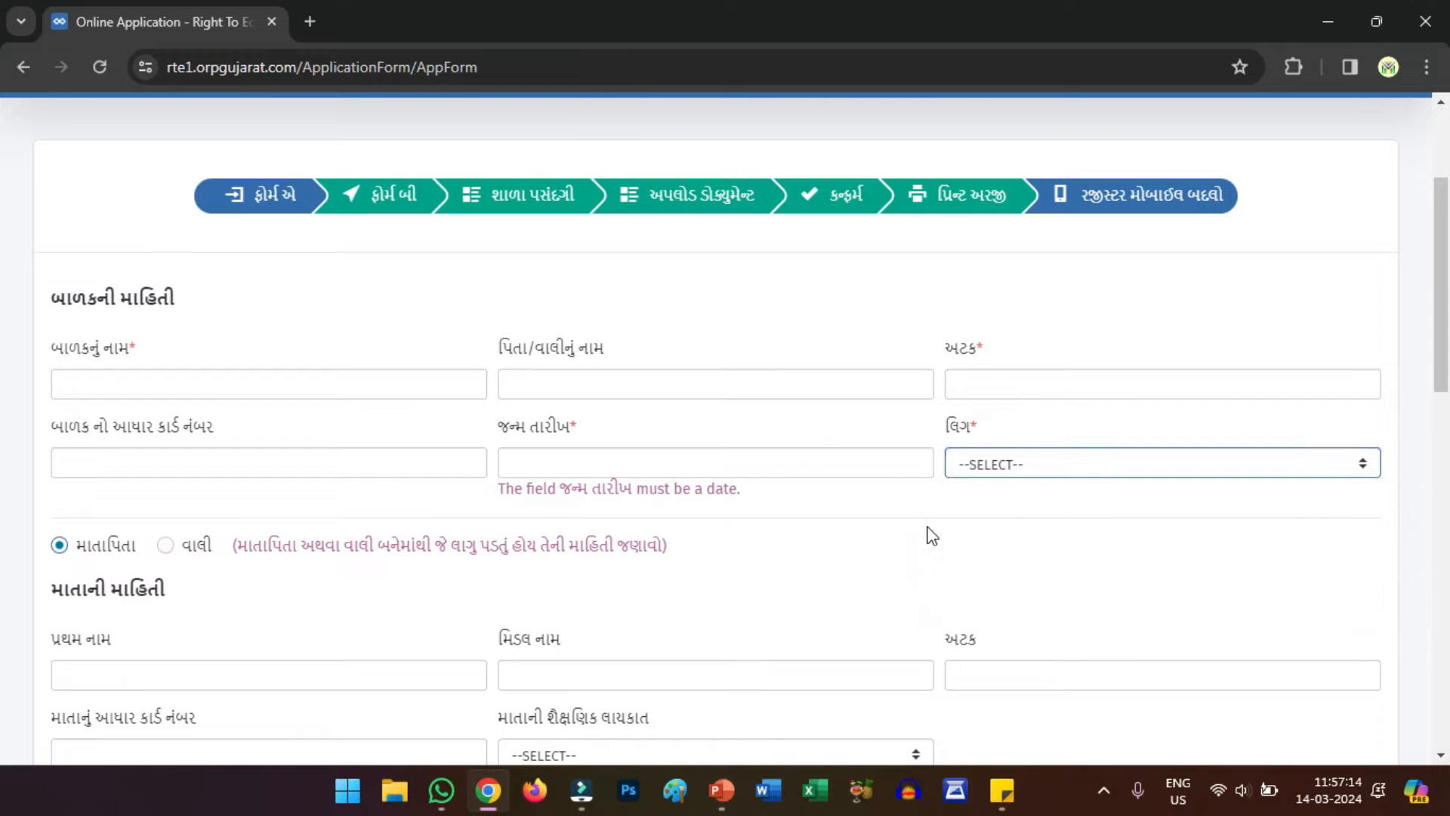
Step: Choose the parents option and examine the mother's first name, middle name, surname and Aadhaar number fields
{"action": "scroll", "coordinate": [453, 509], "scroll_direction": "down", "scroll_amount": 1}
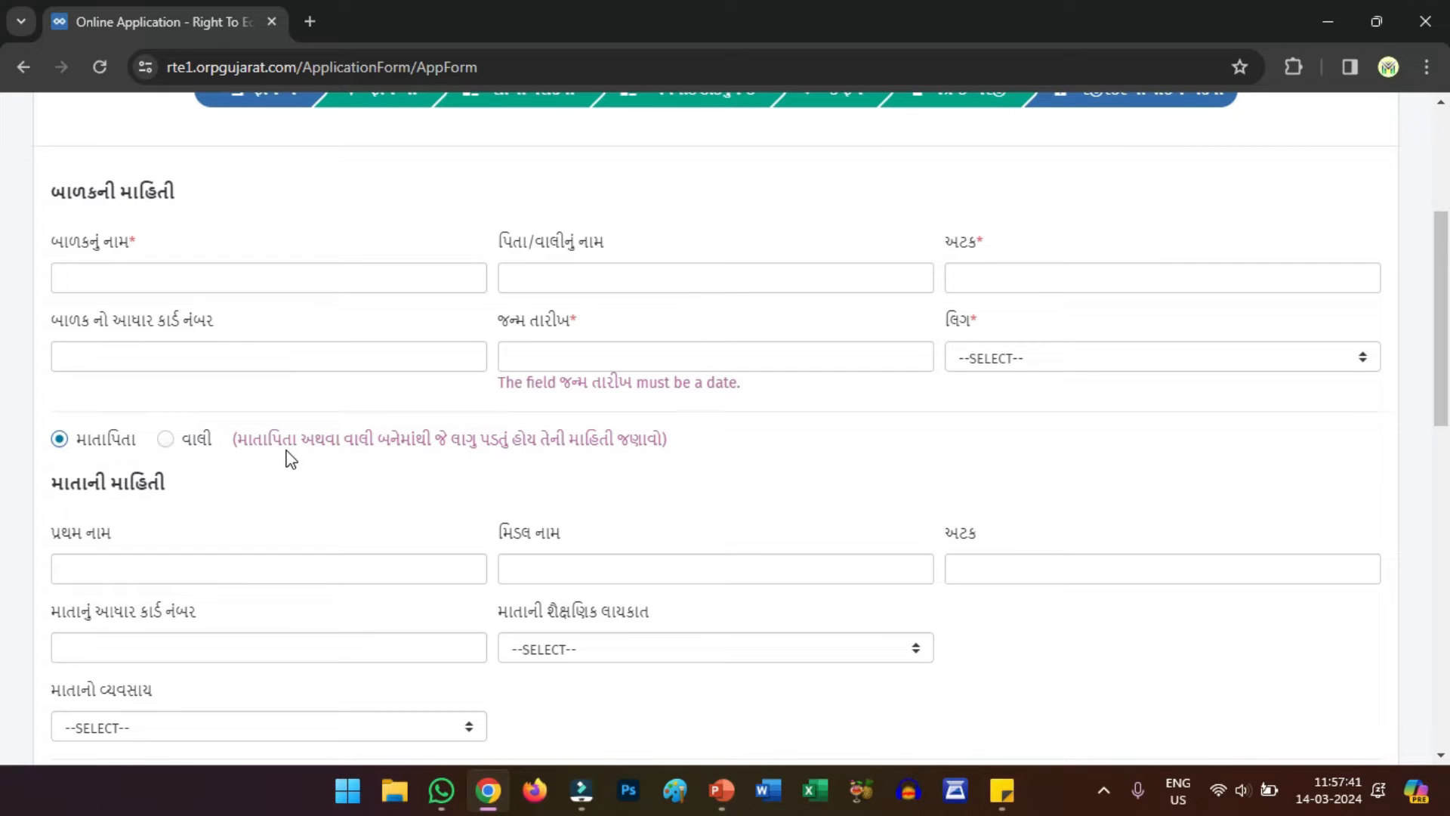
{"action": "left_click", "coordinate": [59, 439]}
{"action": "scroll", "coordinate": [106, 402], "scroll_direction": "down", "scroll_amount": 1}
{"action": "triple_click", "coordinate": [55, 382]}
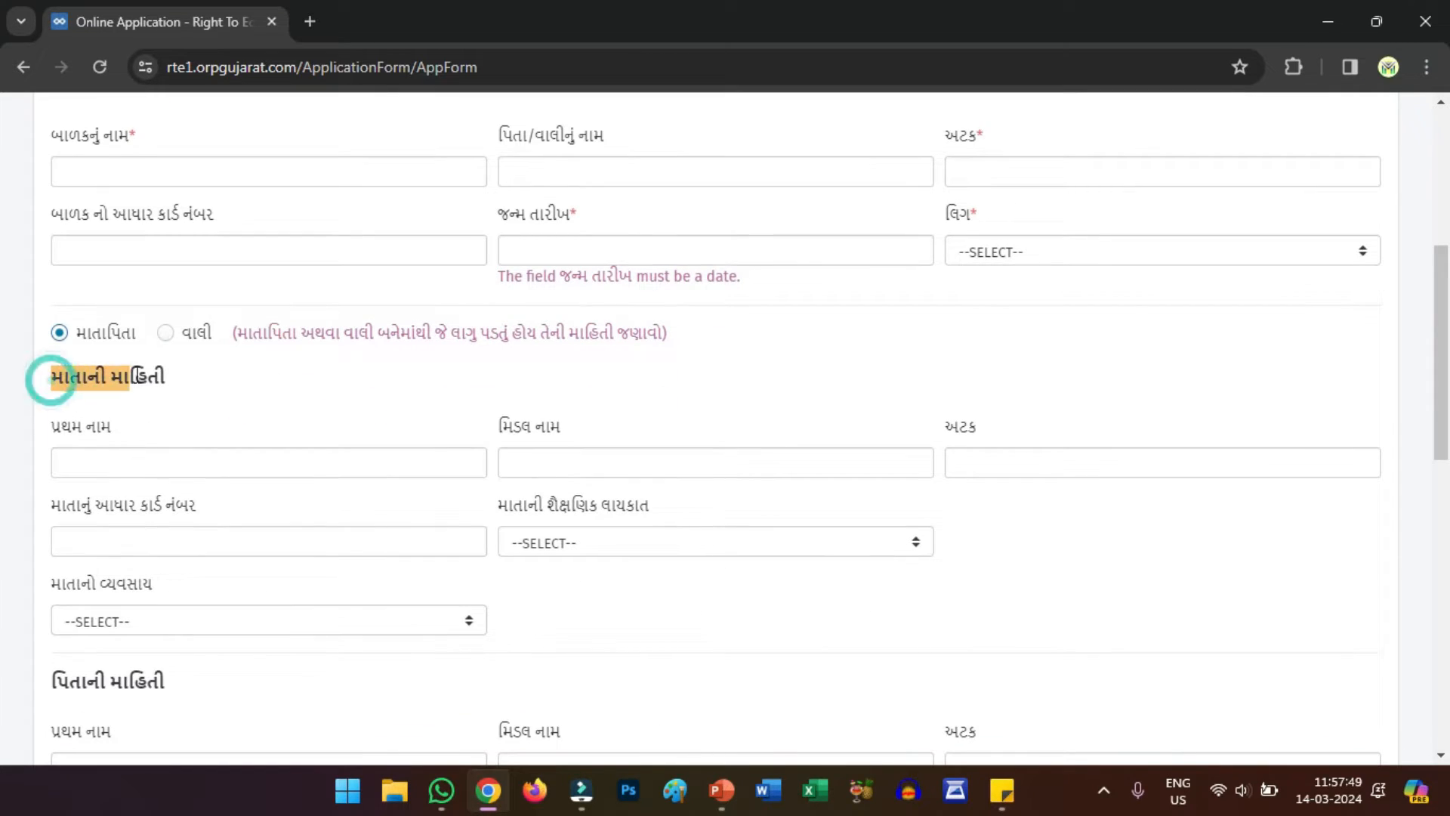
{"action": "left_click", "coordinate": [130, 463]}
{"action": "left_click", "coordinate": [508, 464]}
{"action": "left_click", "coordinate": [985, 459]}
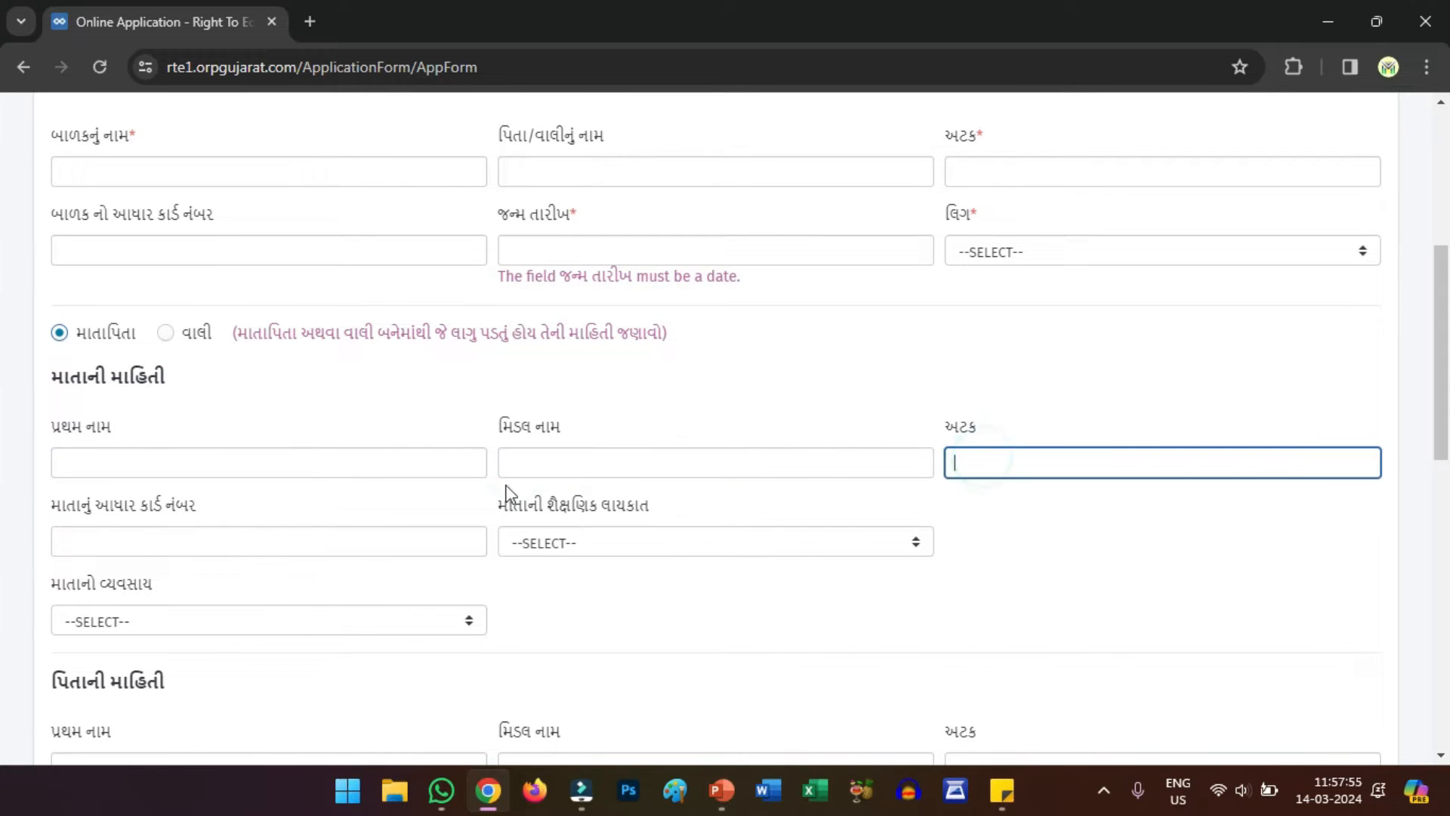
{"action": "scroll", "coordinate": [502, 487], "scroll_direction": "down", "scroll_amount": 1}
{"action": "left_click", "coordinate": [200, 428]}
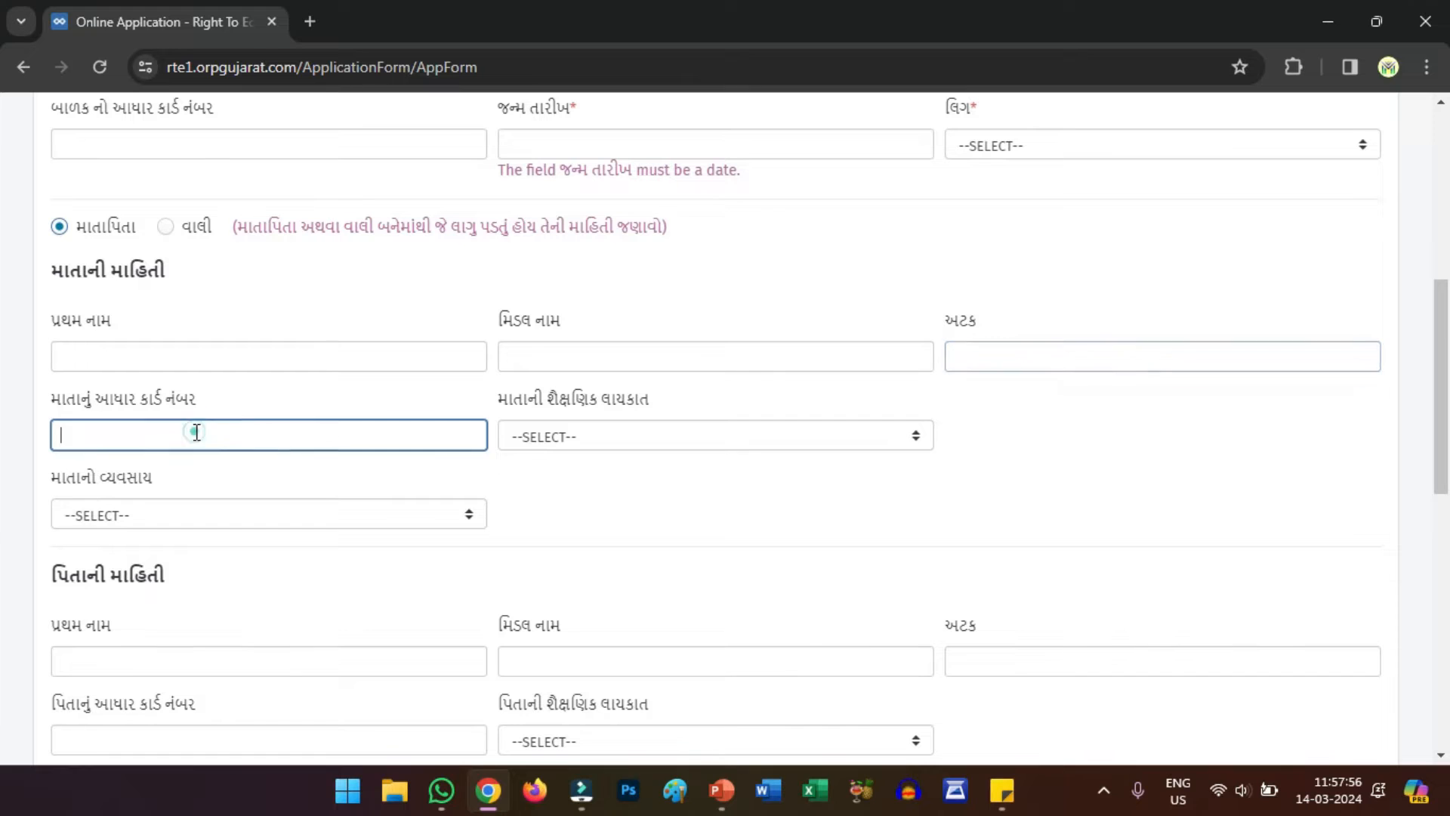
Step: Set the mother's educational qualification to Illiterate and her occupation to Unemployed
{"action": "left_click", "coordinate": [611, 427]}
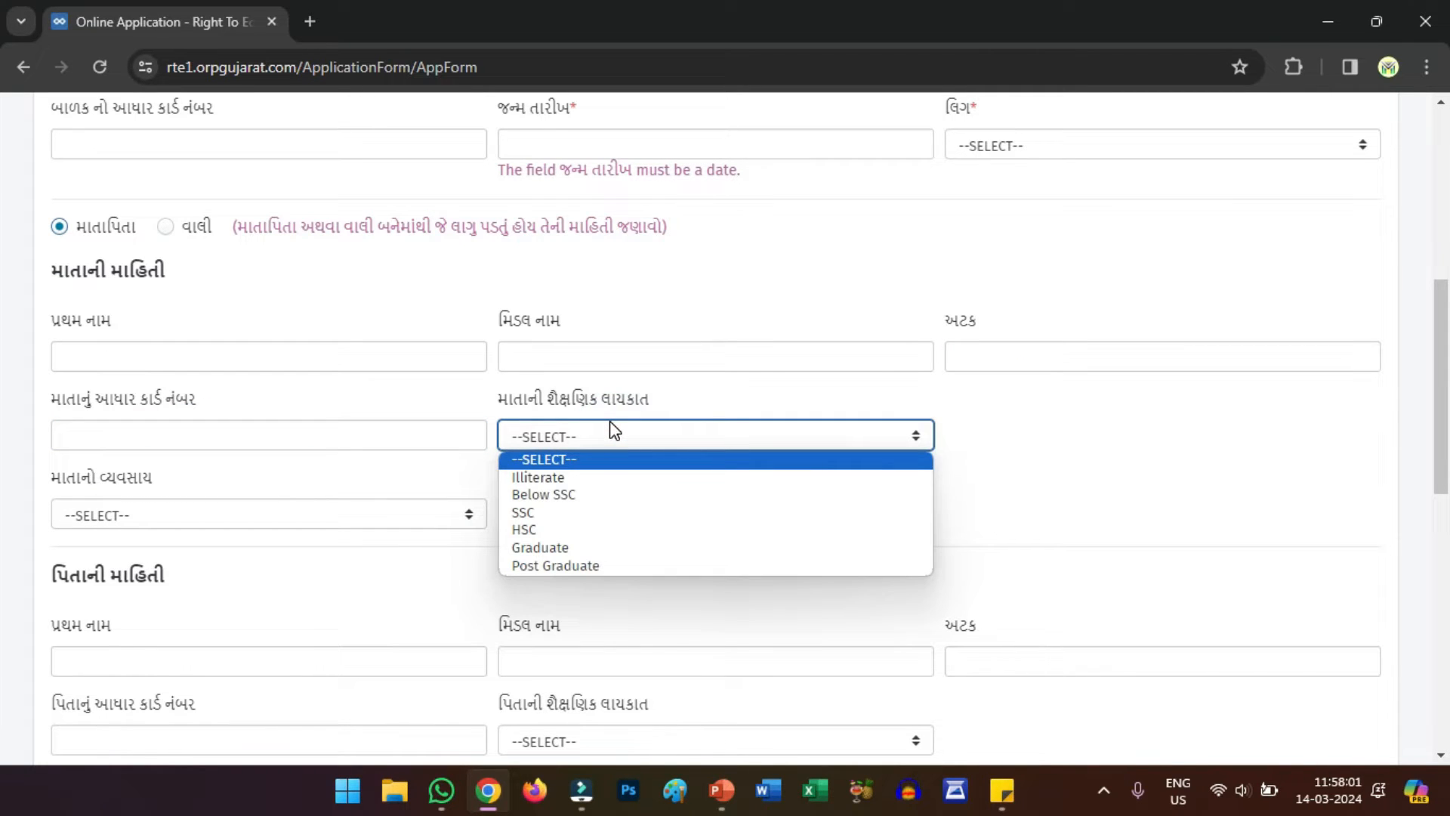
{"action": "left_click", "coordinate": [555, 479]}
{"action": "scroll", "coordinate": [421, 441], "scroll_direction": "down", "scroll_amount": 1}
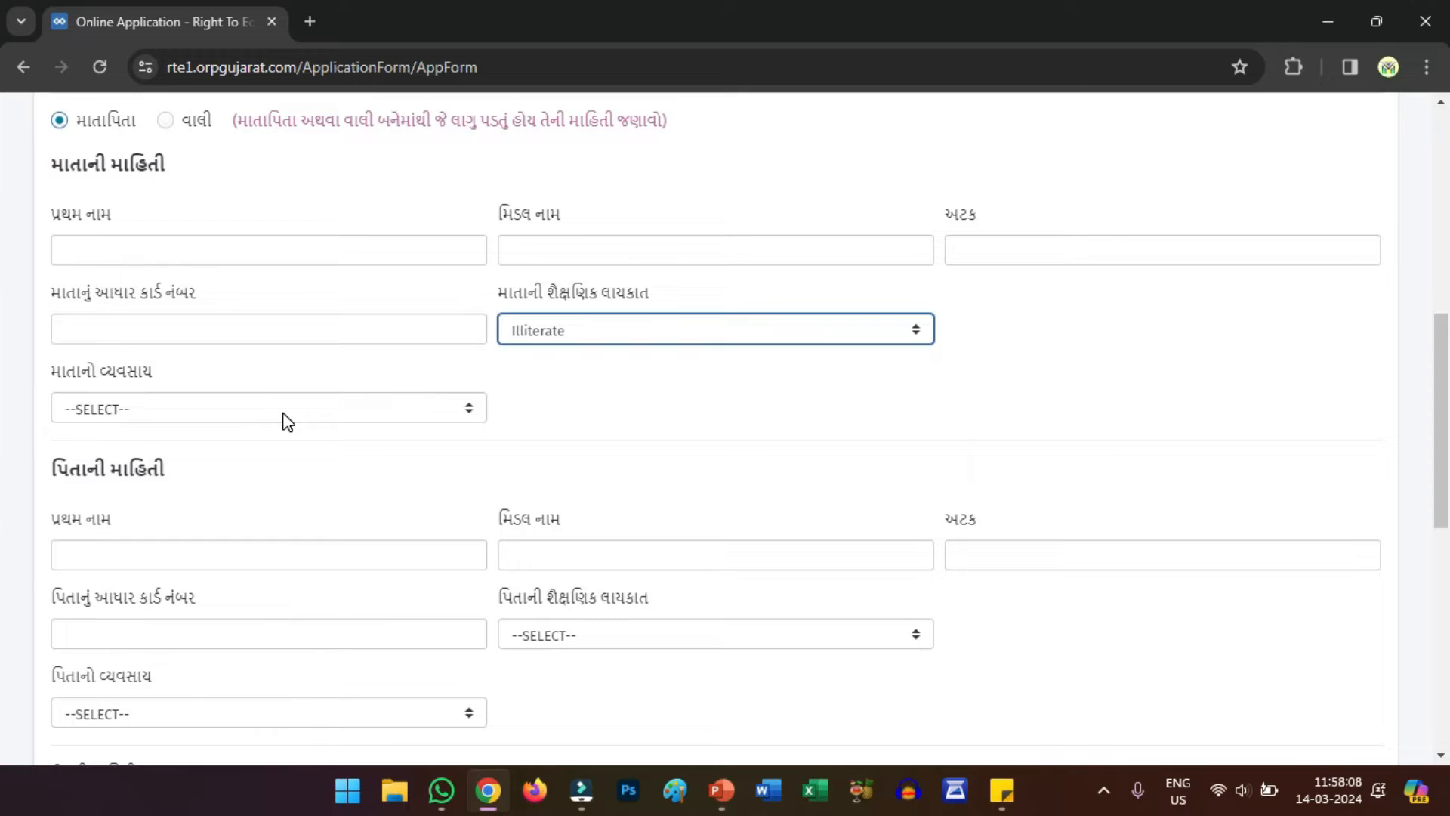
{"action": "left_click", "coordinate": [283, 415]}
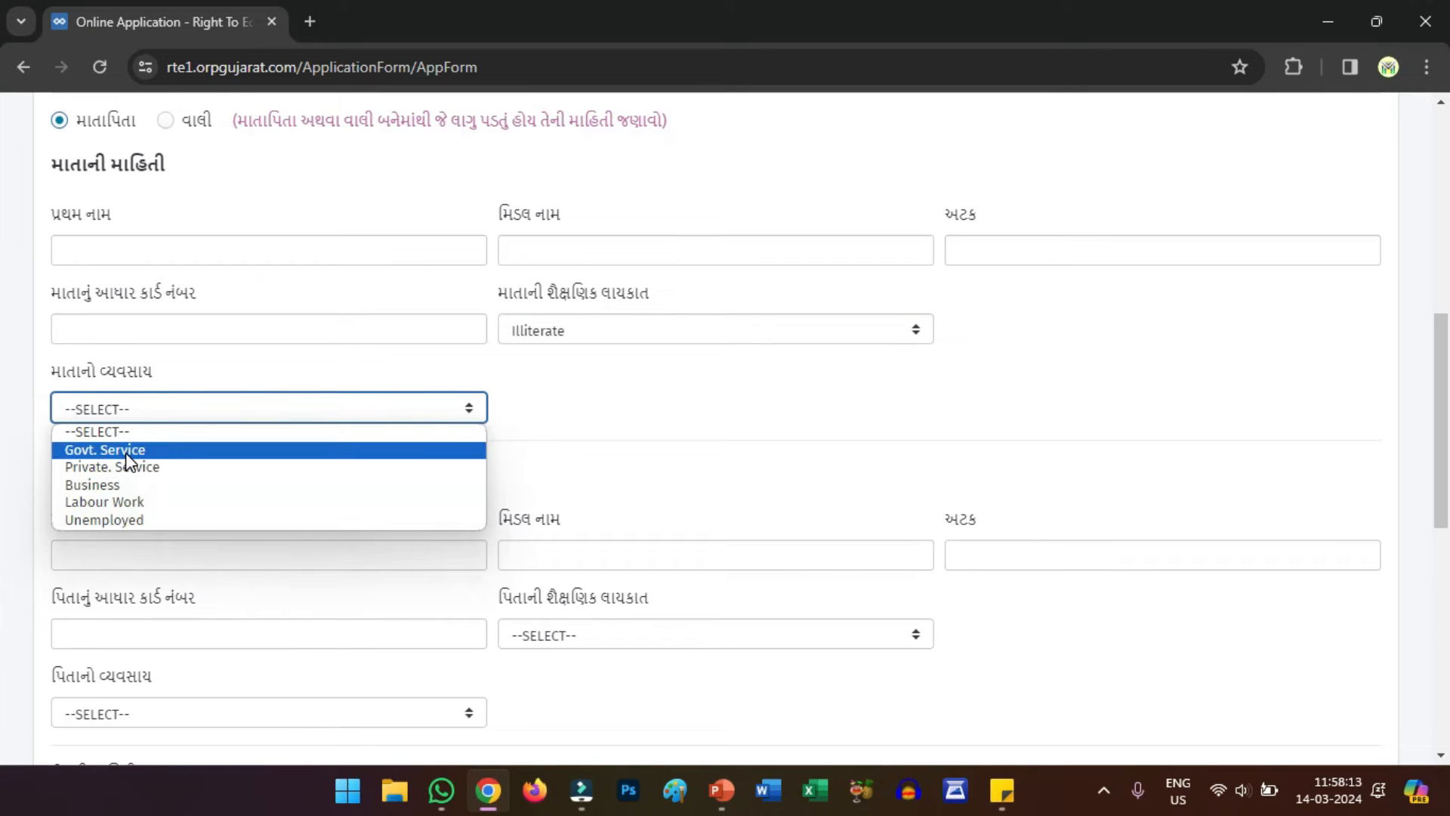
{"action": "left_click", "coordinate": [122, 521]}
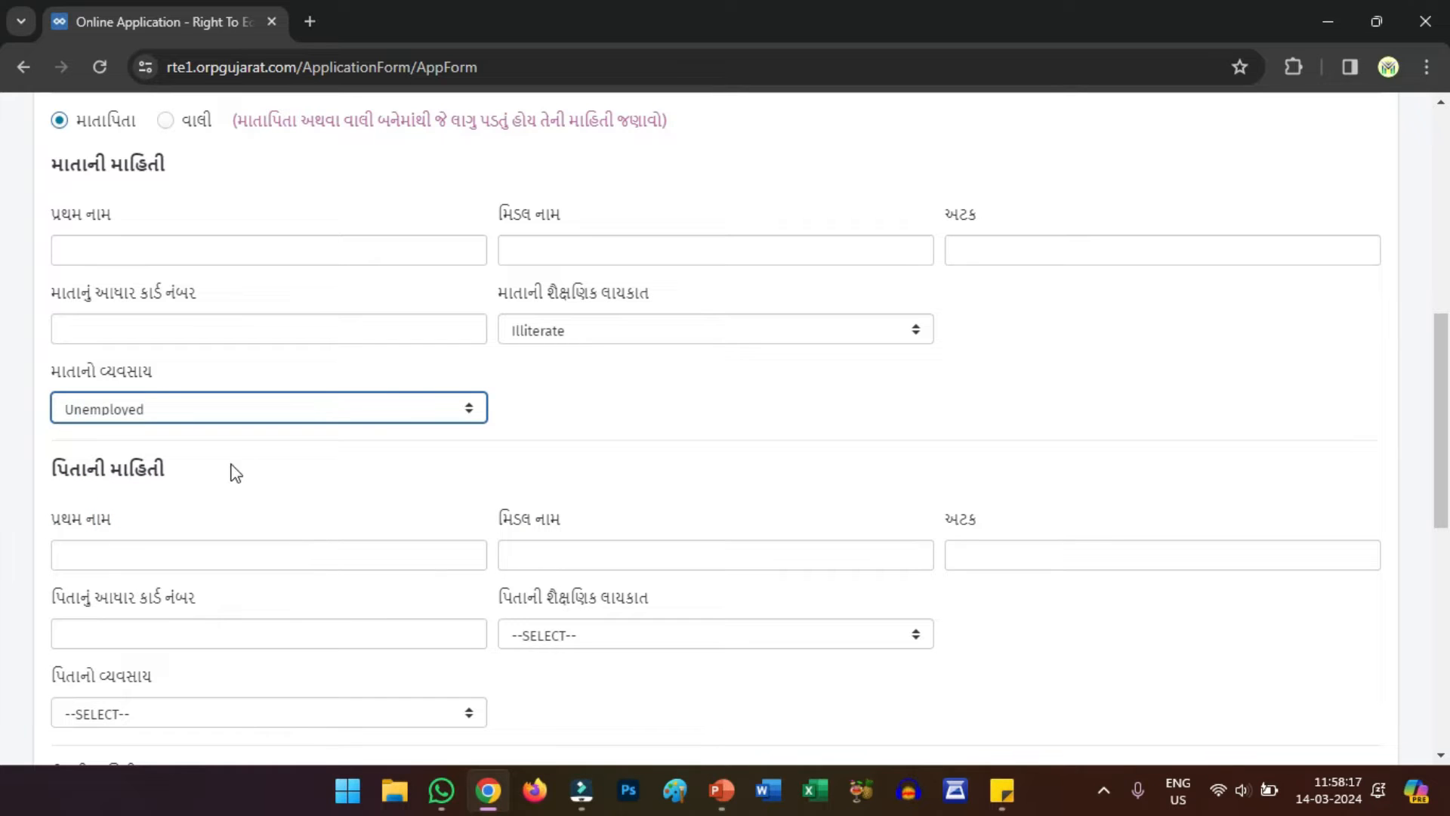
Step: Examine the father's information section, covering the first name, middle name, surname and Aadhaar number fields
{"action": "left_click", "coordinate": [269, 464]}
{"action": "scroll", "coordinate": [269, 464], "scroll_direction": "down", "scroll_amount": 1}
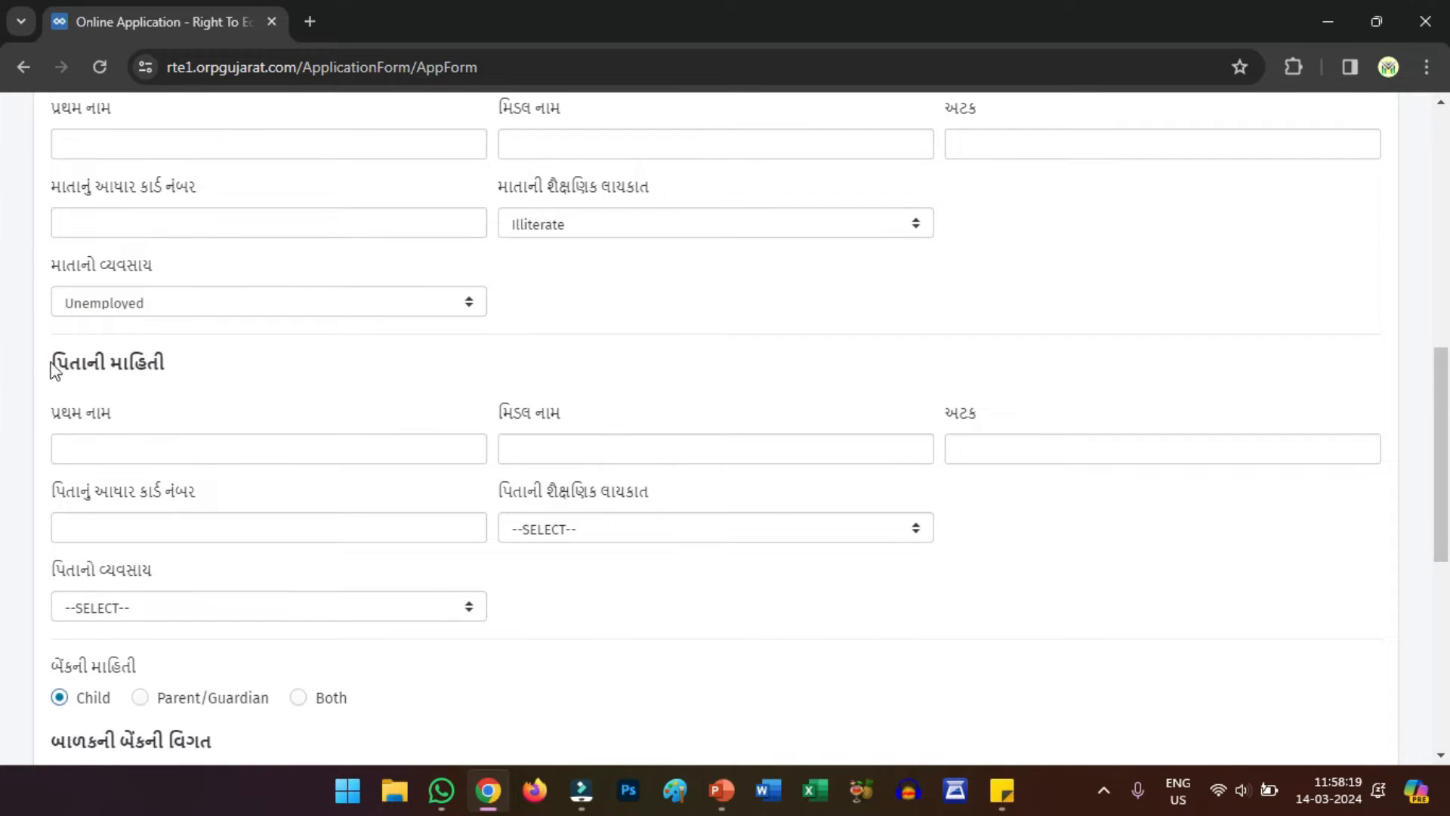
{"action": "left_click_drag", "start_coordinate": [54, 369], "coordinate": [164, 356]}
{"action": "left_click", "coordinate": [123, 453]}
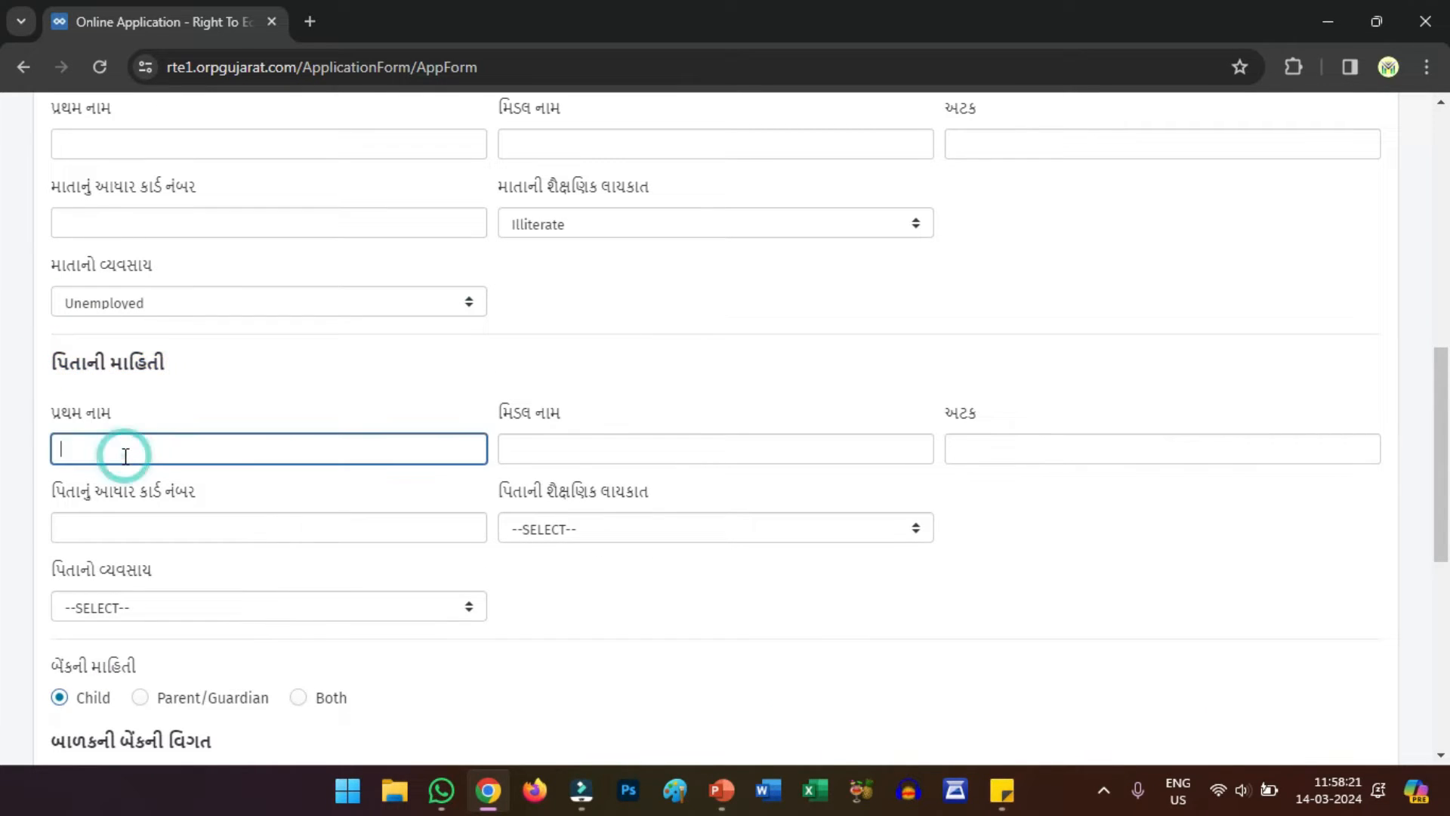
{"action": "left_click", "coordinate": [550, 452]}
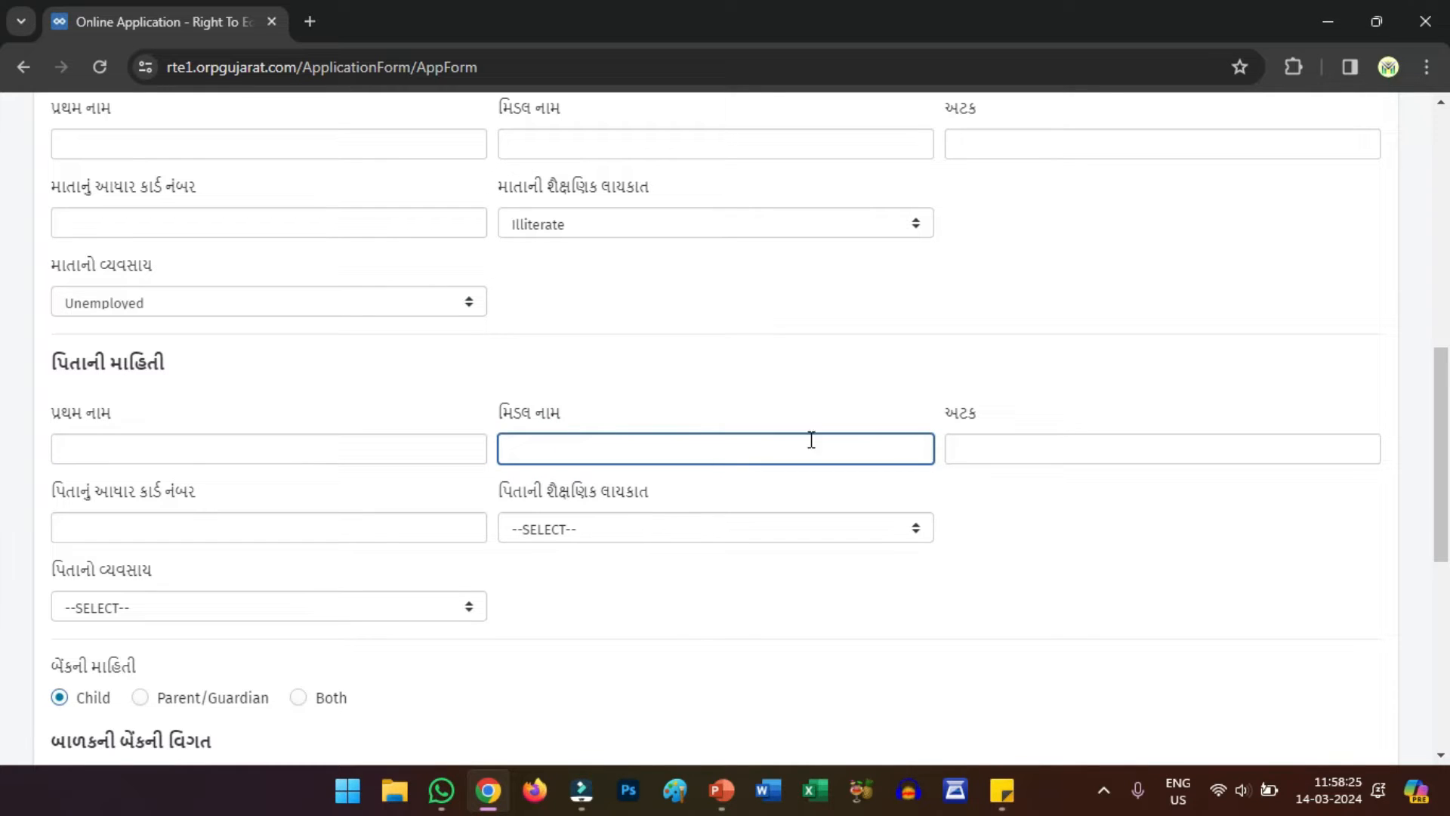
{"action": "left_click", "coordinate": [1001, 442]}
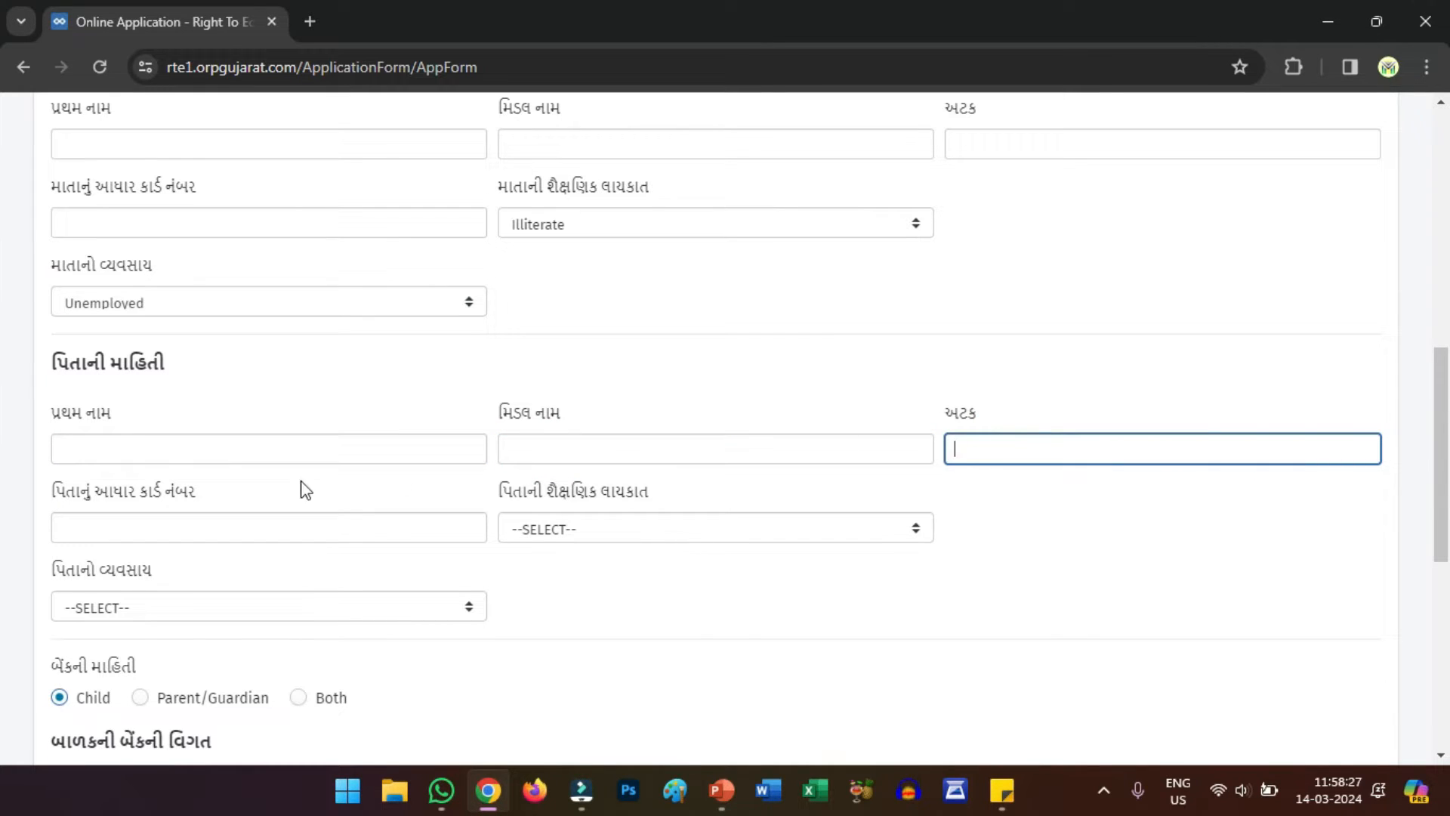
{"action": "scroll", "coordinate": [220, 438], "scroll_direction": "down", "scroll_amount": 1}
{"action": "left_click", "coordinate": [163, 424]}
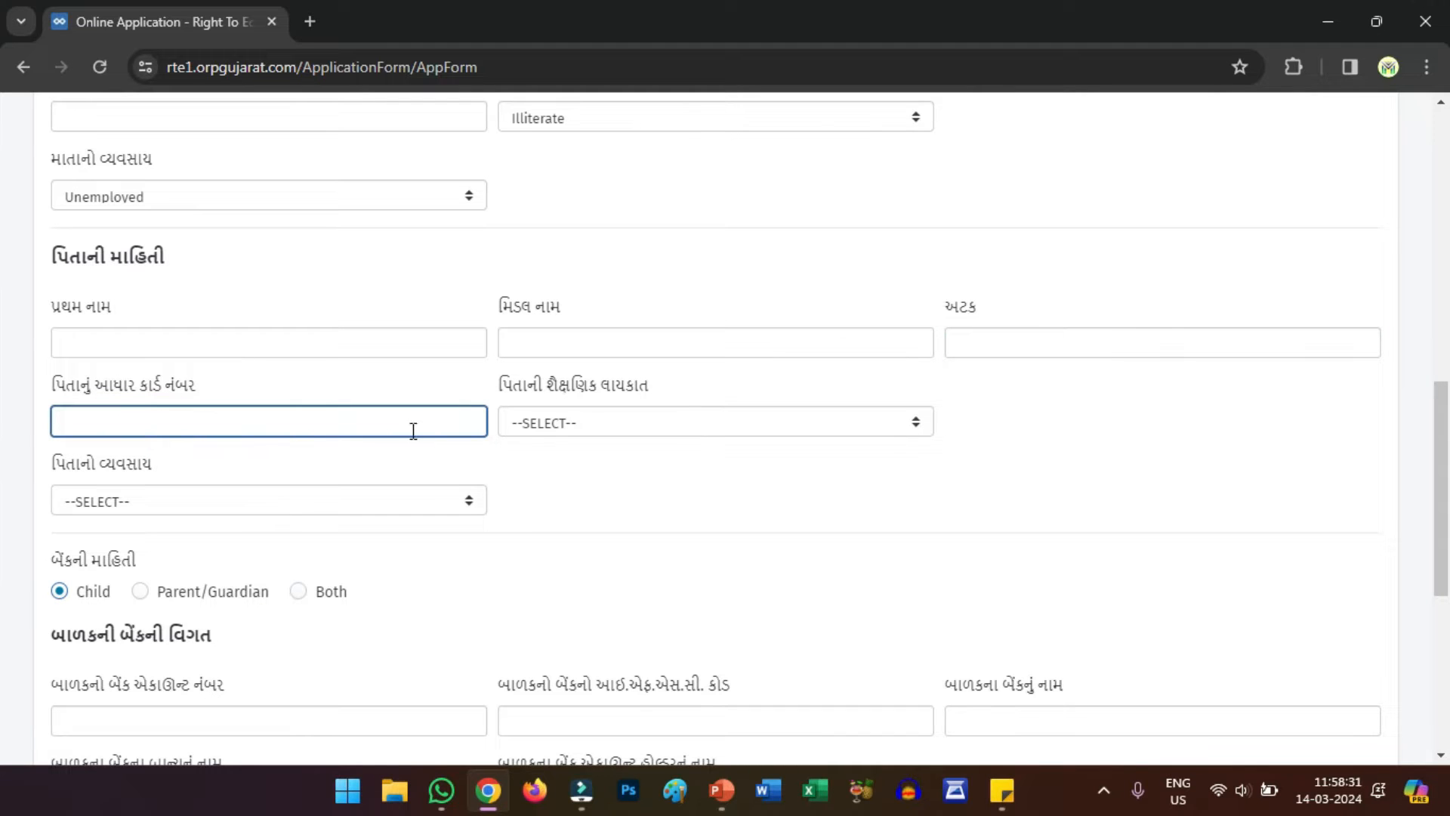
Step: Set the father's educational qualification to SSC and his occupation to Labour Work
{"action": "left_click", "coordinate": [539, 423]}
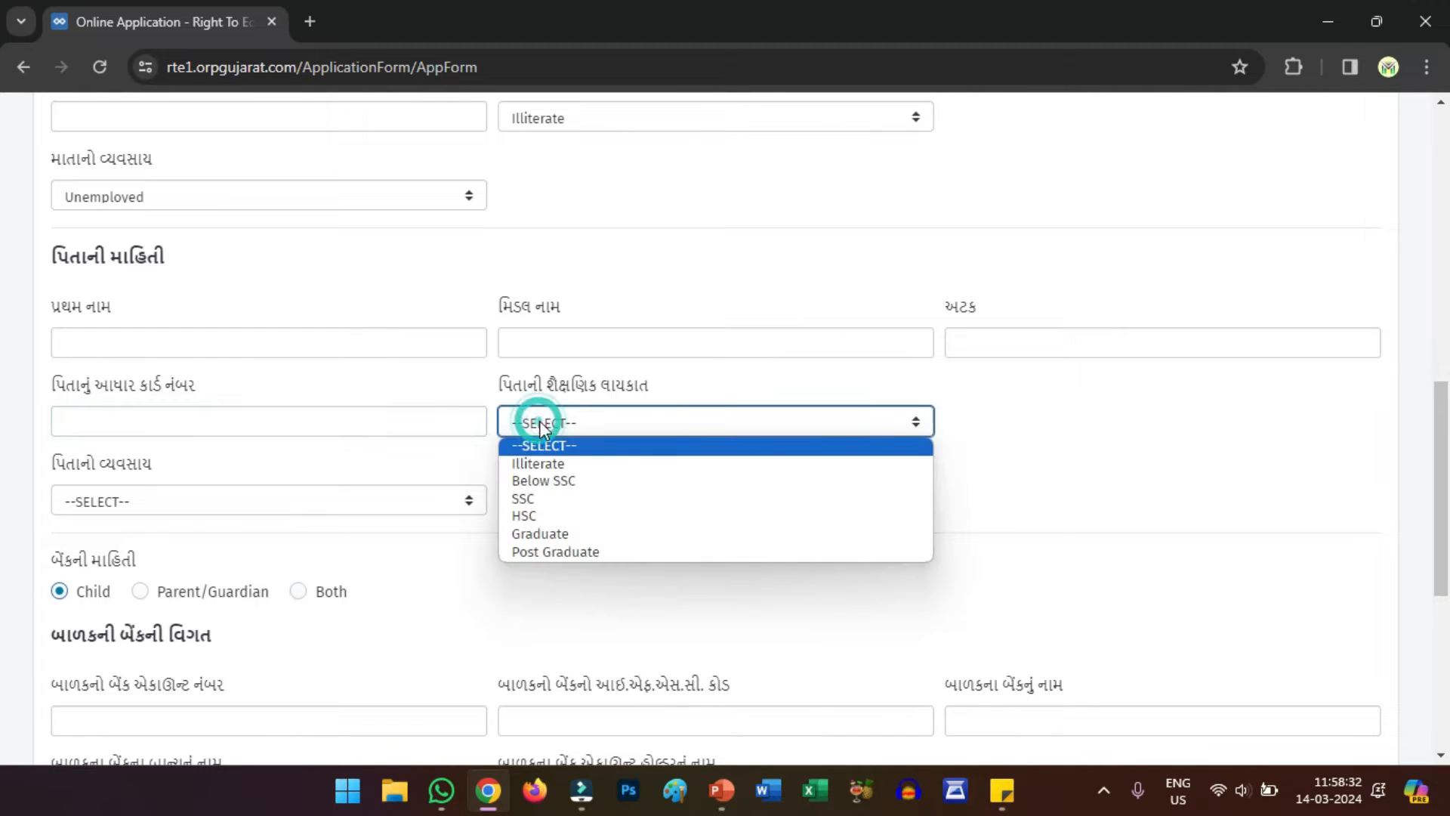
{"action": "left_click", "coordinate": [533, 499]}
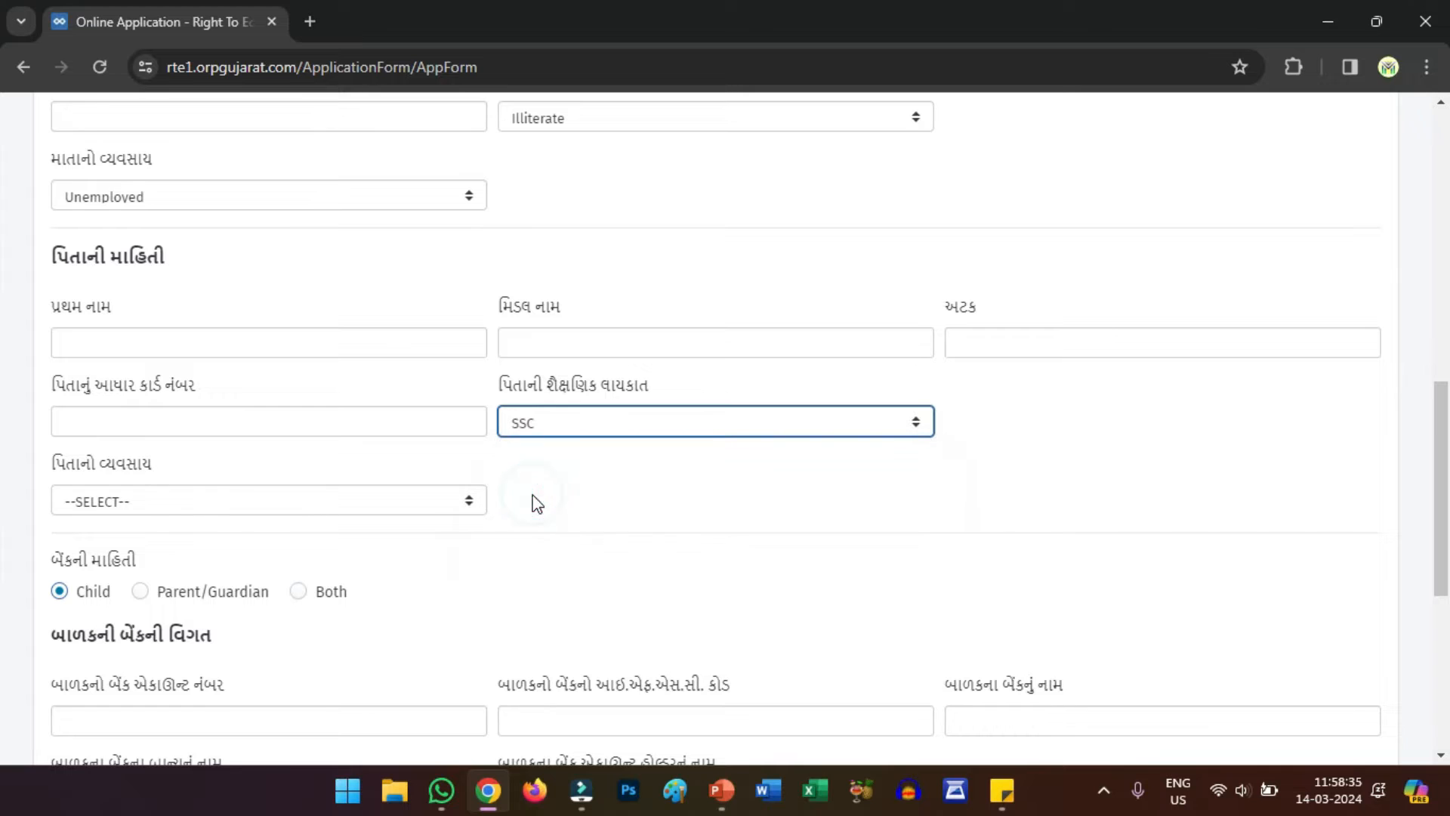
{"action": "left_click", "coordinate": [162, 500]}
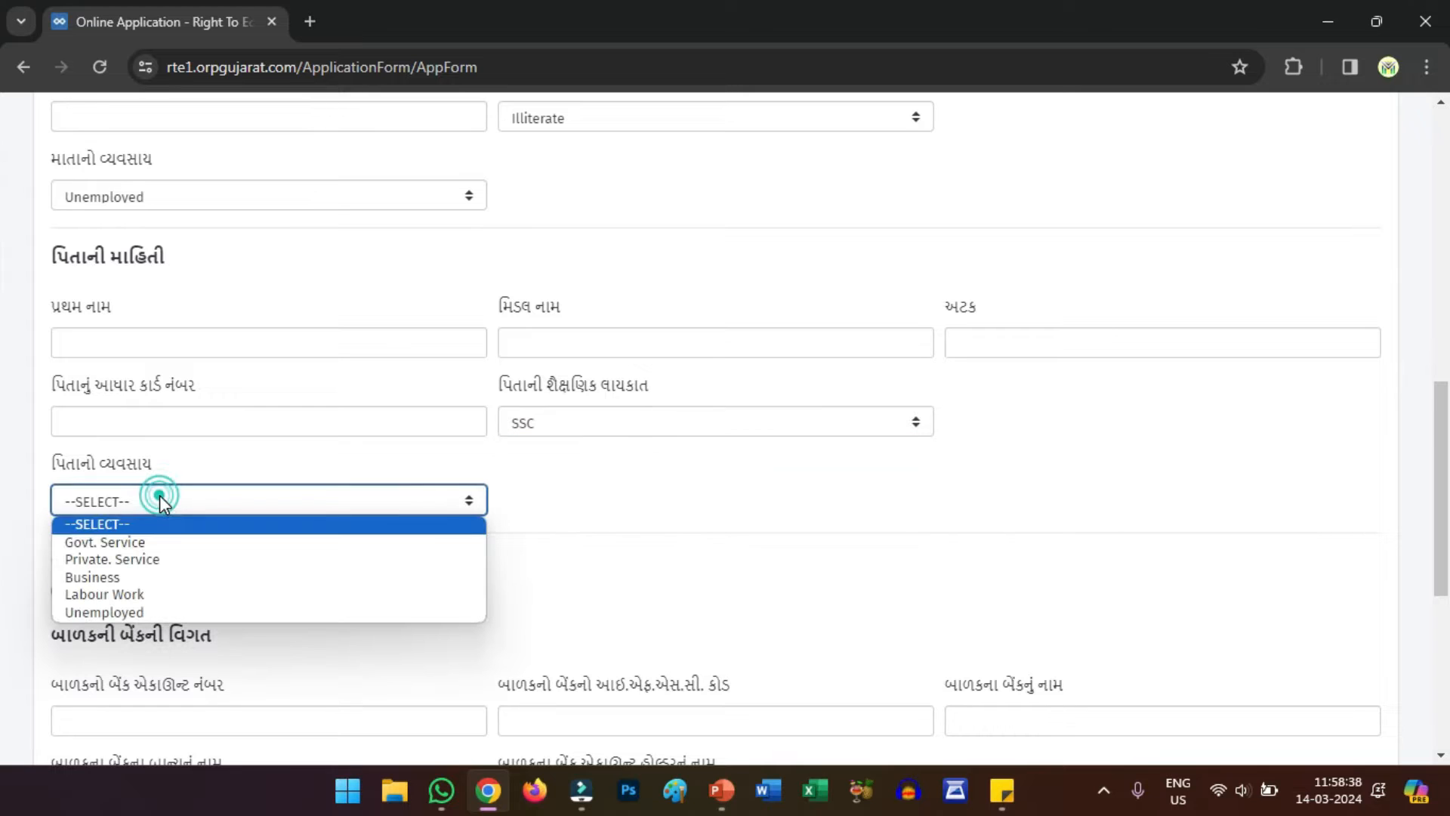
{"action": "left_click", "coordinate": [122, 593]}
Step: Choose Child for the bank information and examine the account number, IFSC code, bank name, branch name and account holder fields
{"action": "scroll", "coordinate": [221, 449], "scroll_direction": "down", "scroll_amount": 3}
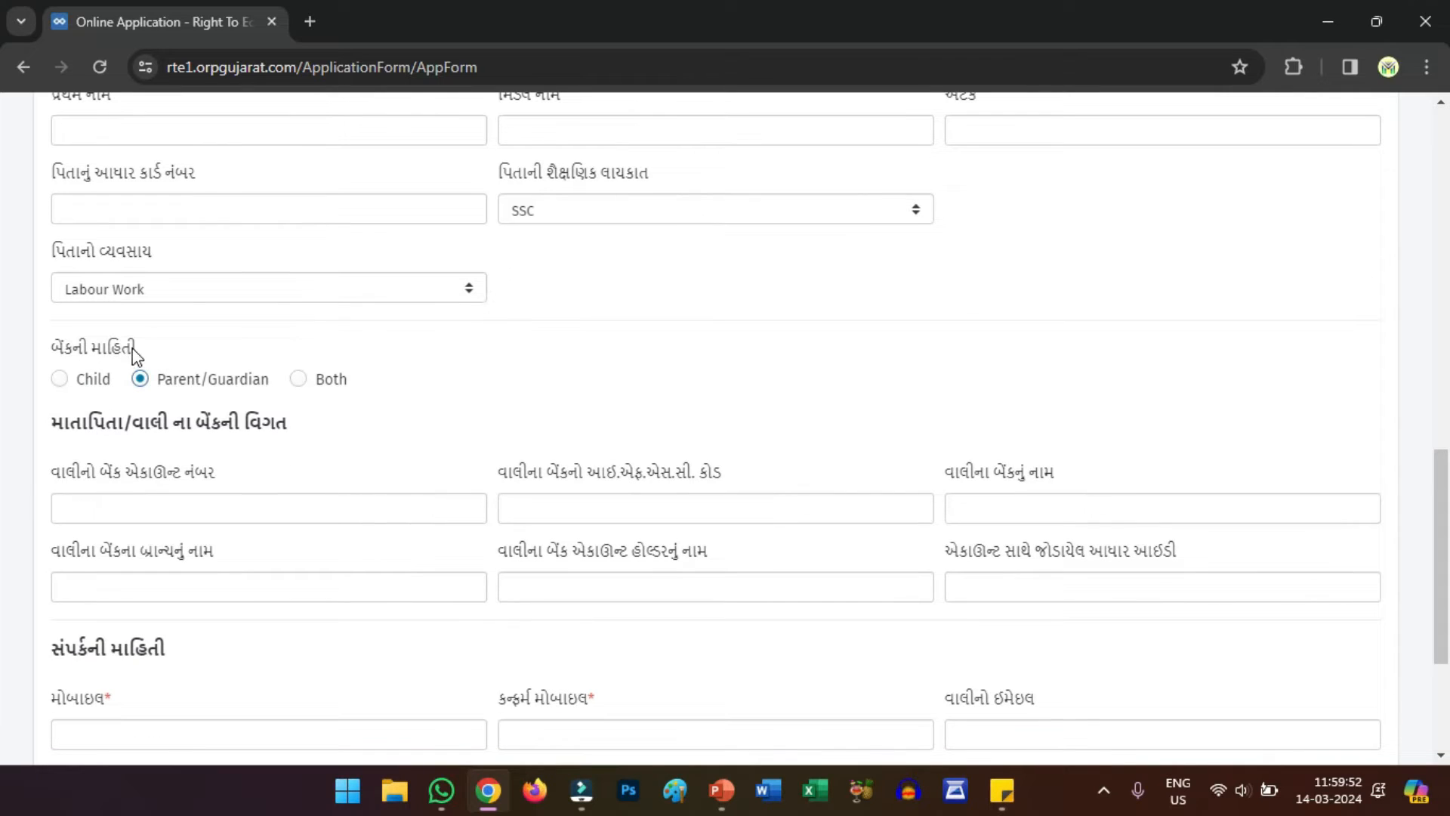
{"action": "left_click", "coordinate": [61, 379]}
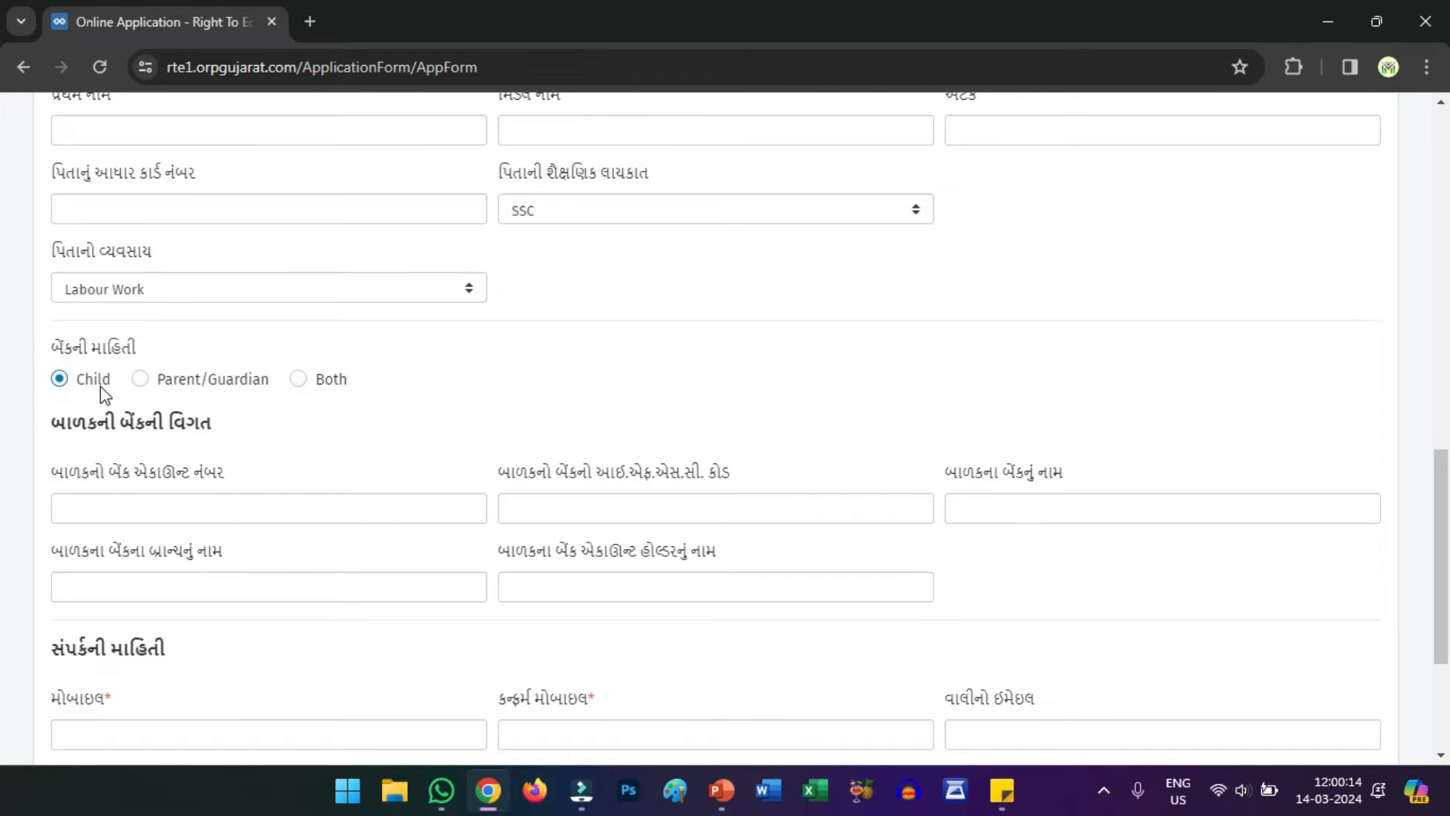
{"action": "left_click", "coordinate": [148, 508]}
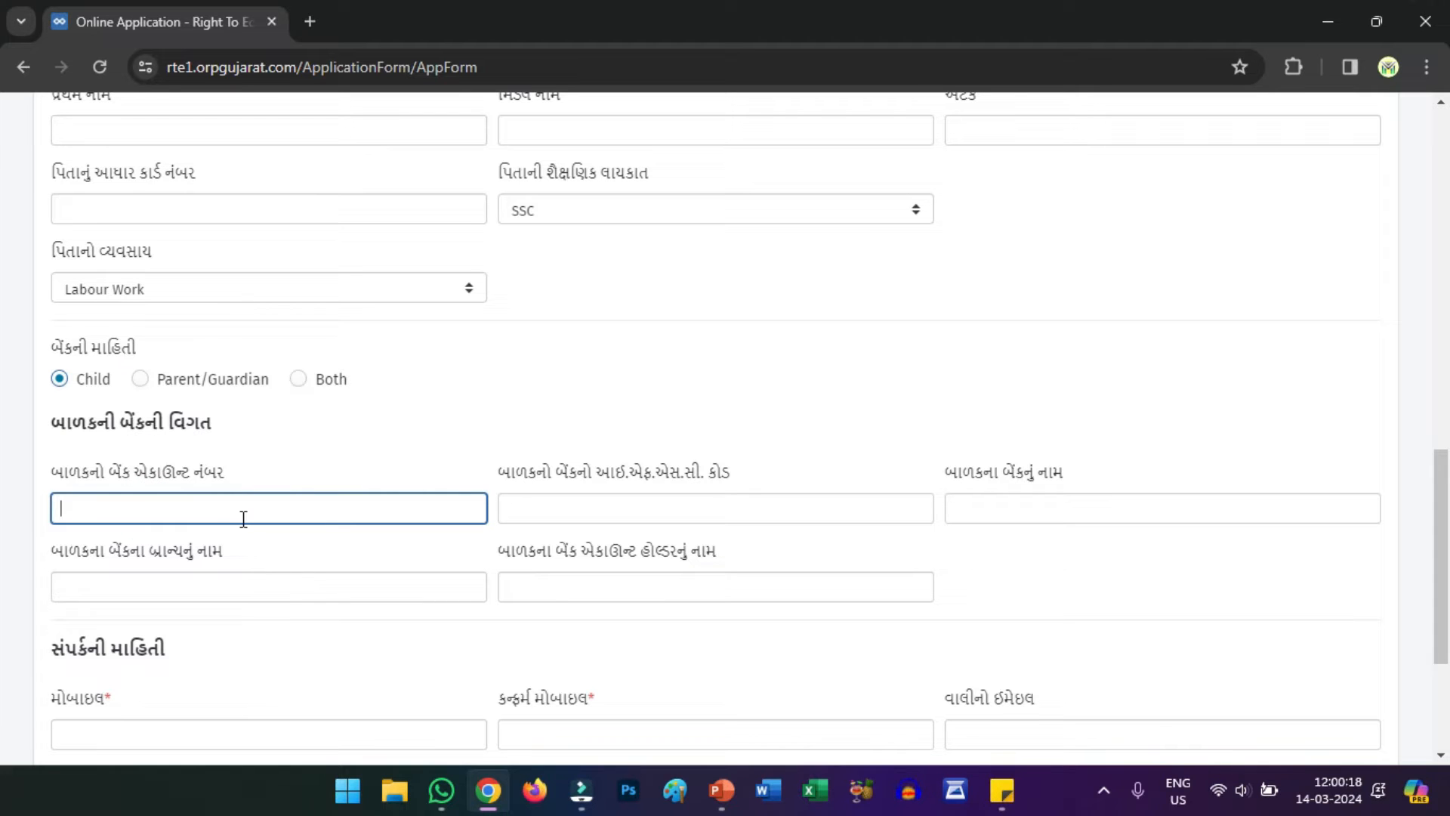
{"action": "left_click", "coordinate": [590, 510]}
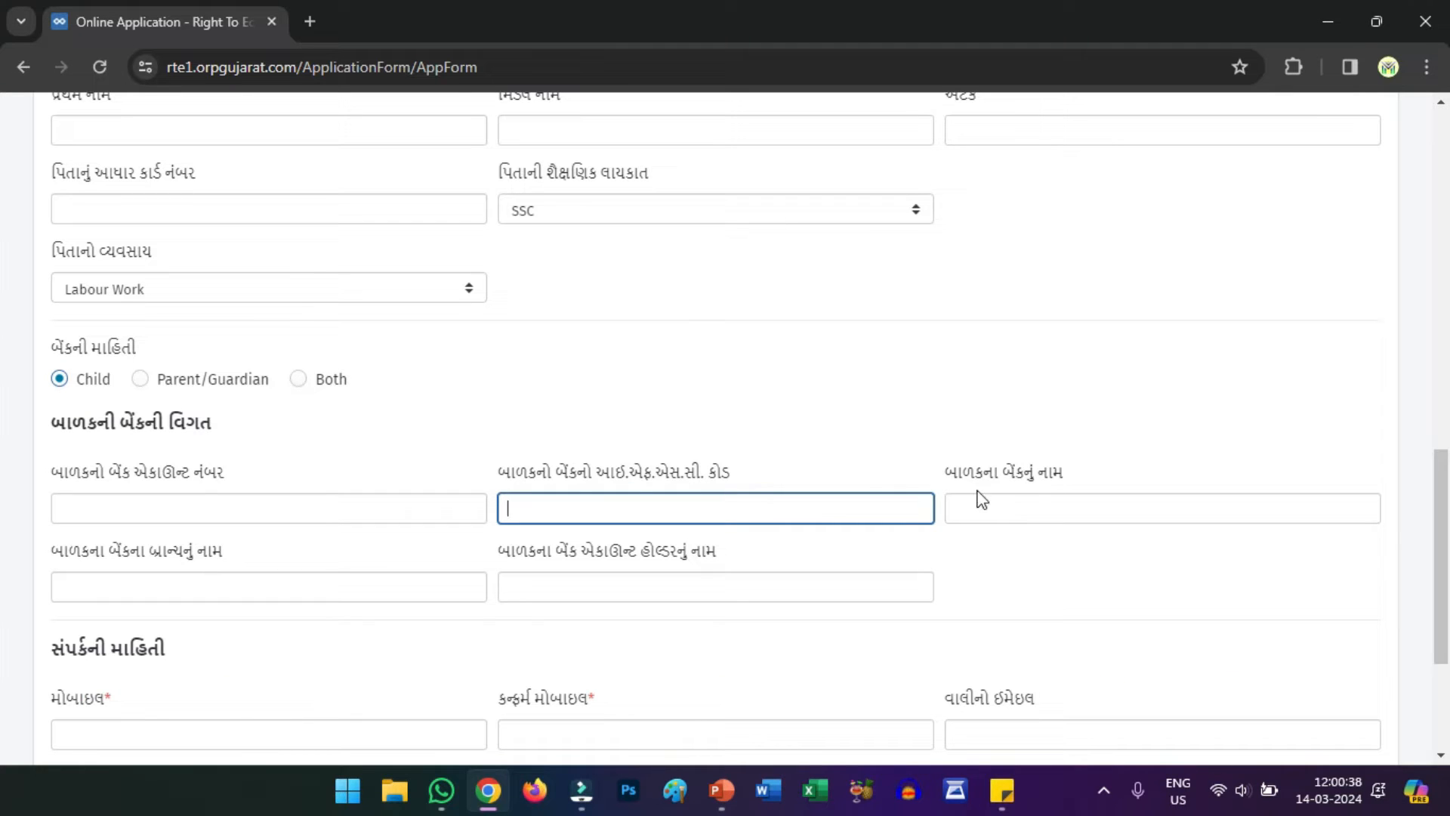
{"action": "left_click", "coordinate": [1005, 503]}
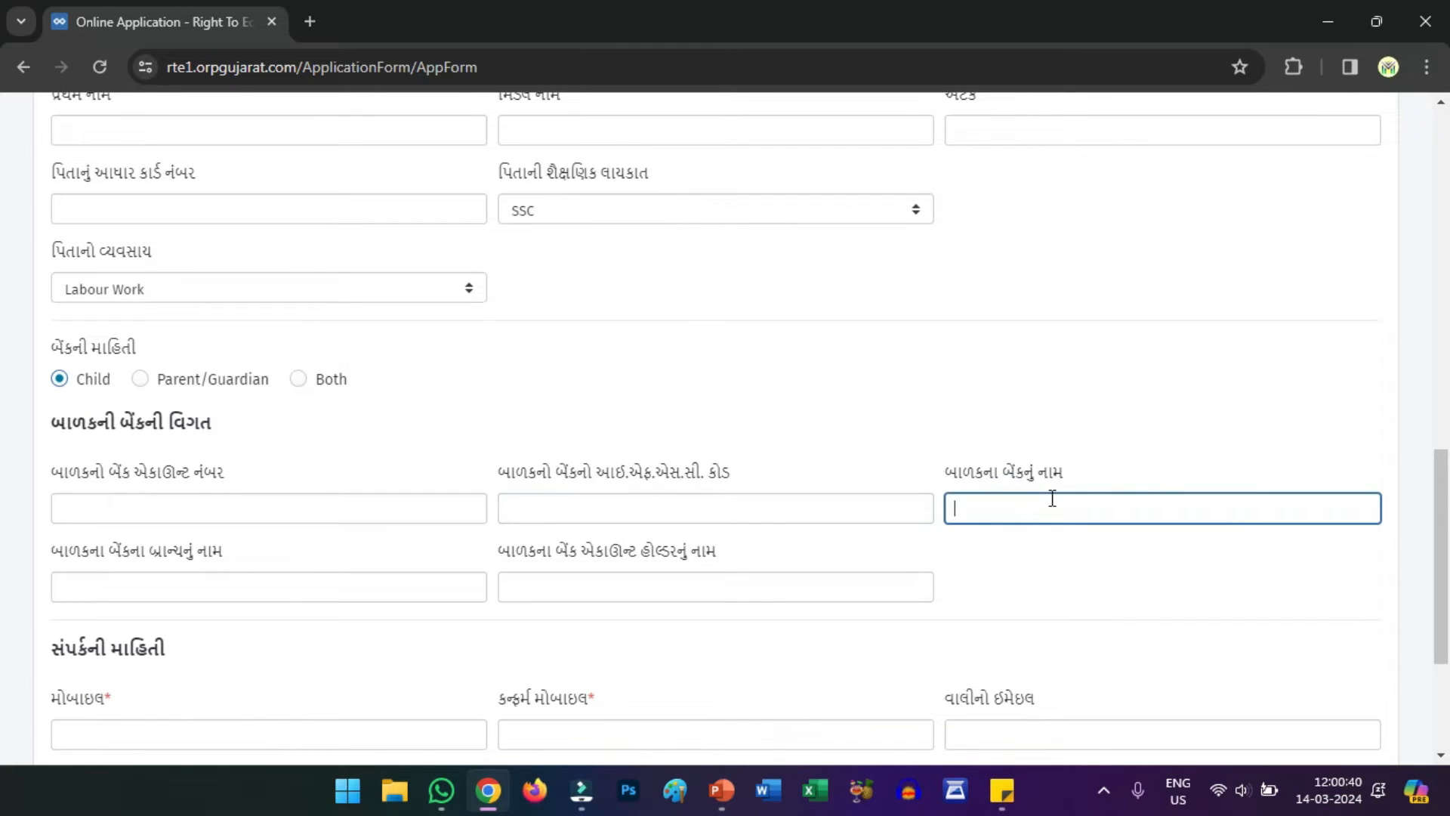
{"action": "left_click", "coordinate": [335, 589]}
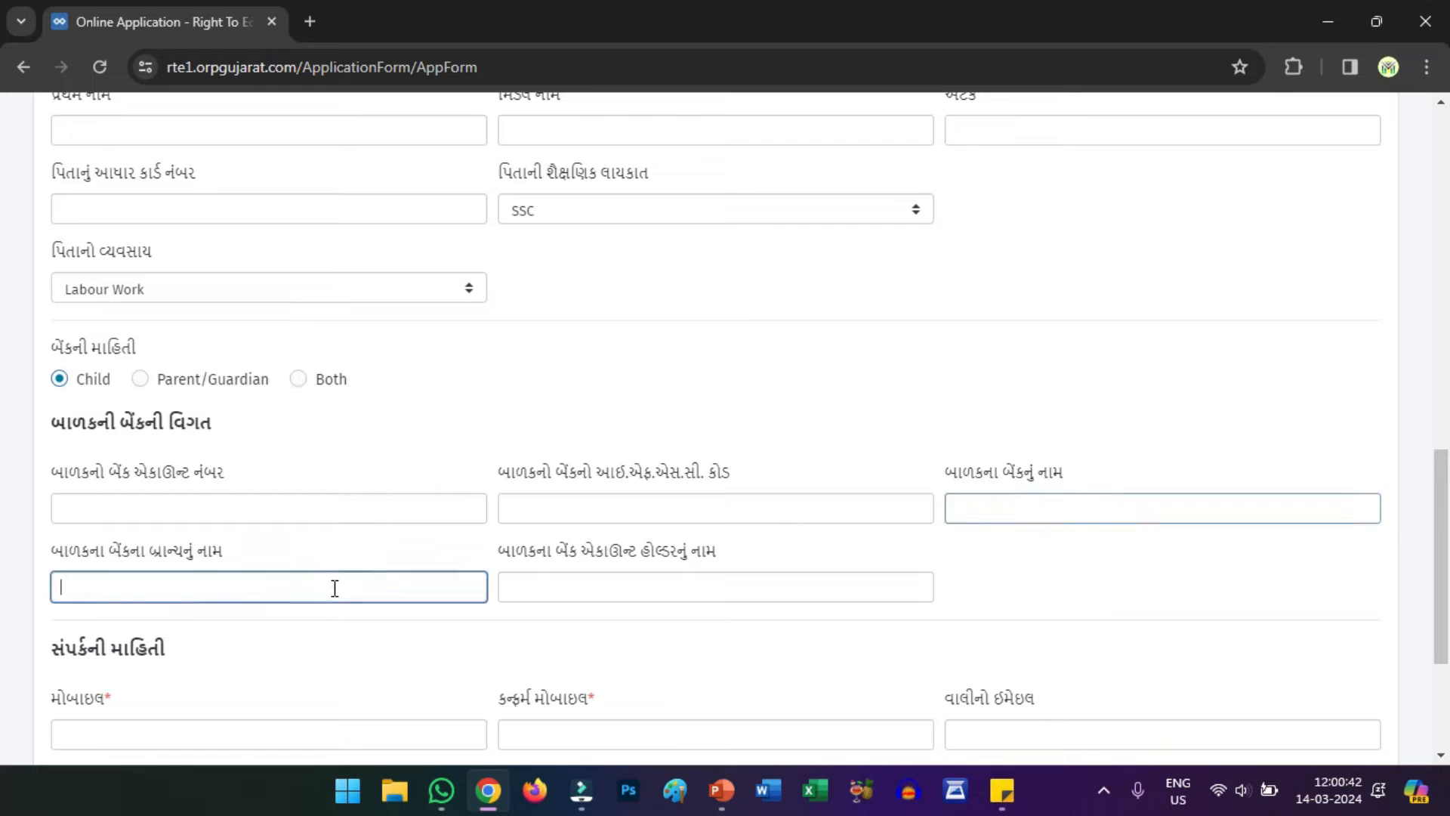
{"action": "left_click", "coordinate": [578, 583]}
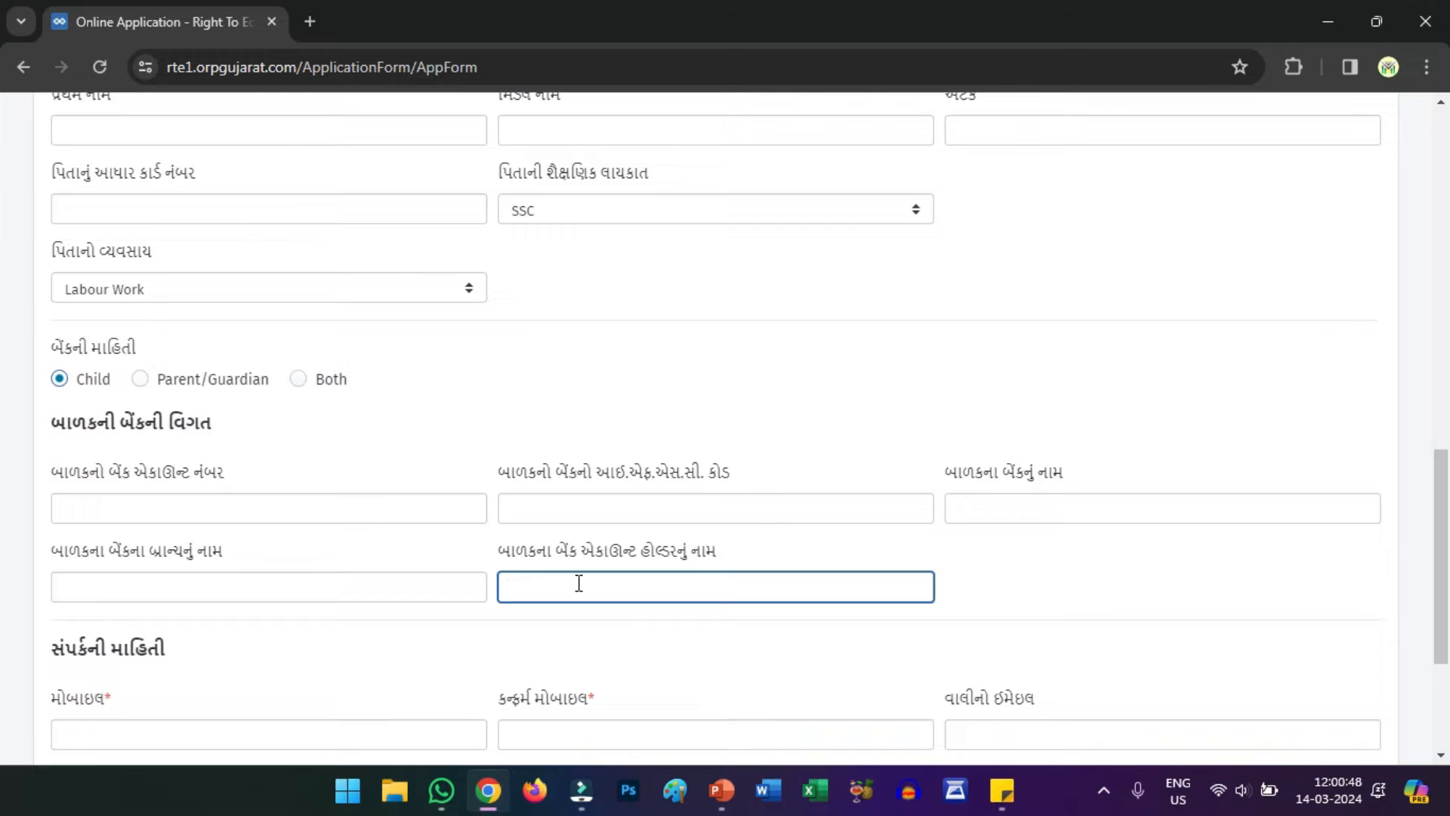
Step: Examine the contact information section, covering the mobile, confirm mobile and guardian's email fields
{"action": "scroll", "coordinate": [578, 584], "scroll_direction": "down", "scroll_amount": 3}
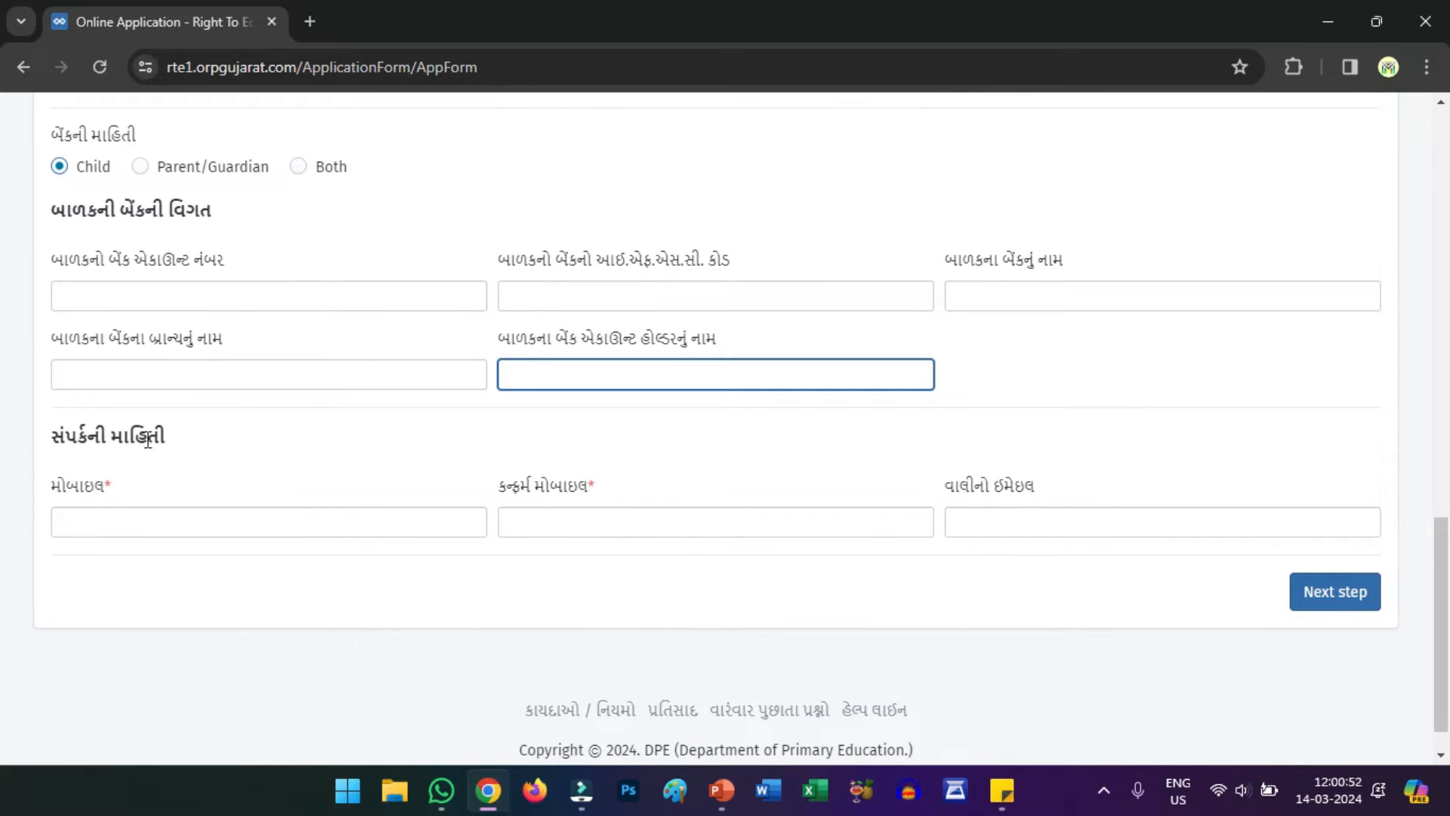
{"action": "left_click_drag", "start_coordinate": [51, 435], "coordinate": [185, 438]}
{"action": "left_click", "coordinate": [185, 438]}
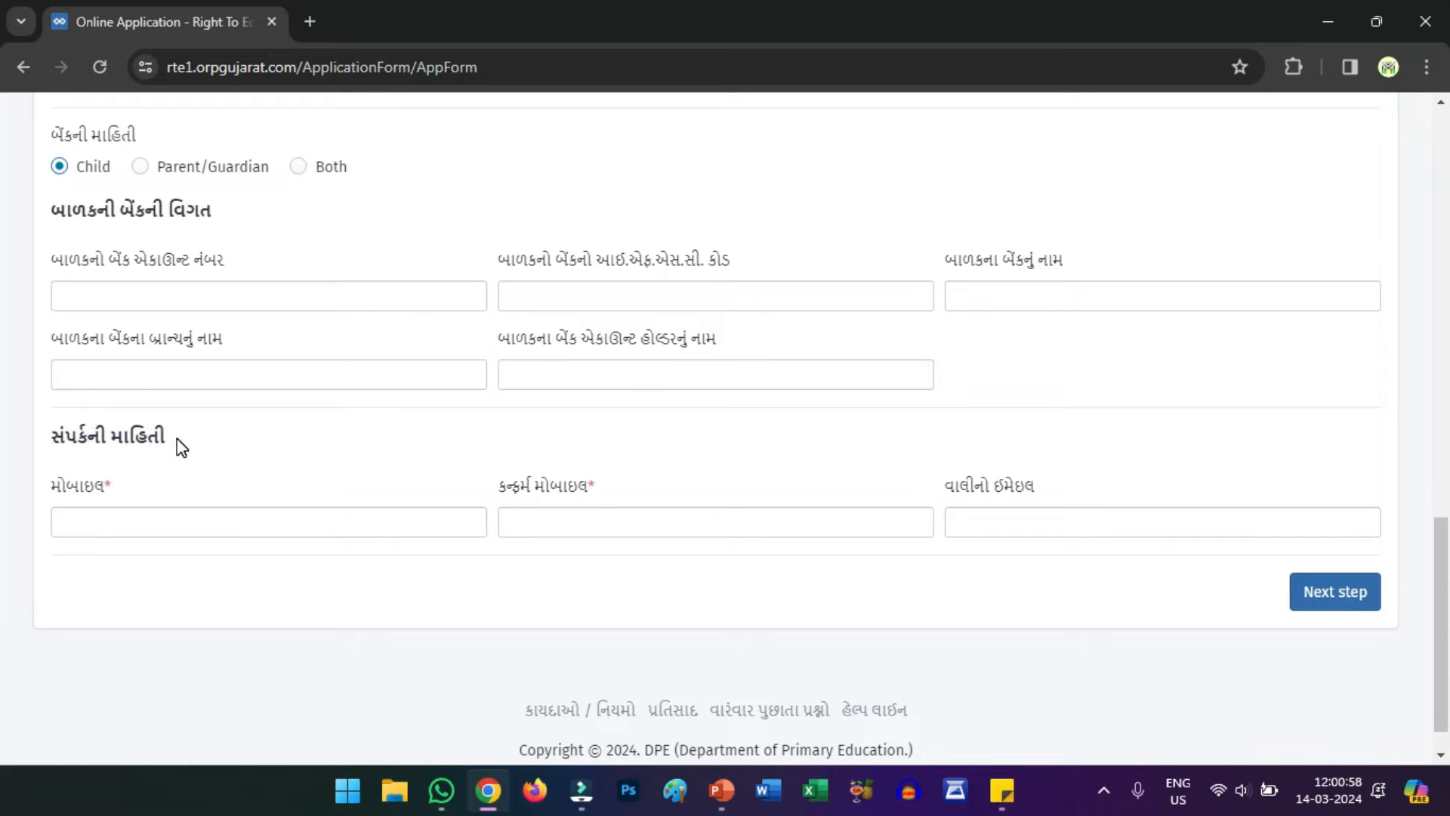
{"action": "left_click", "coordinate": [88, 511]}
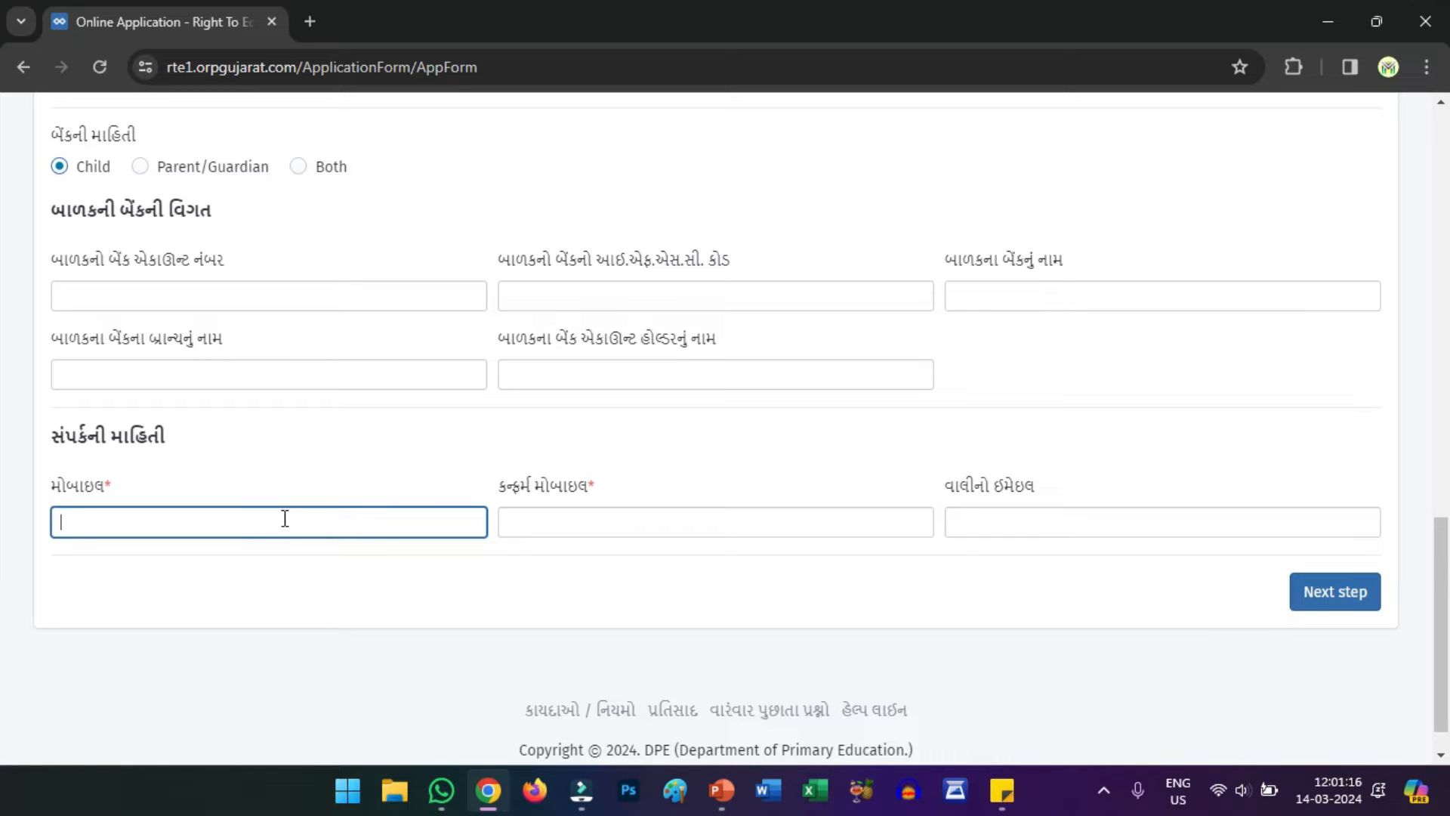
{"action": "left_click", "coordinate": [529, 524]}
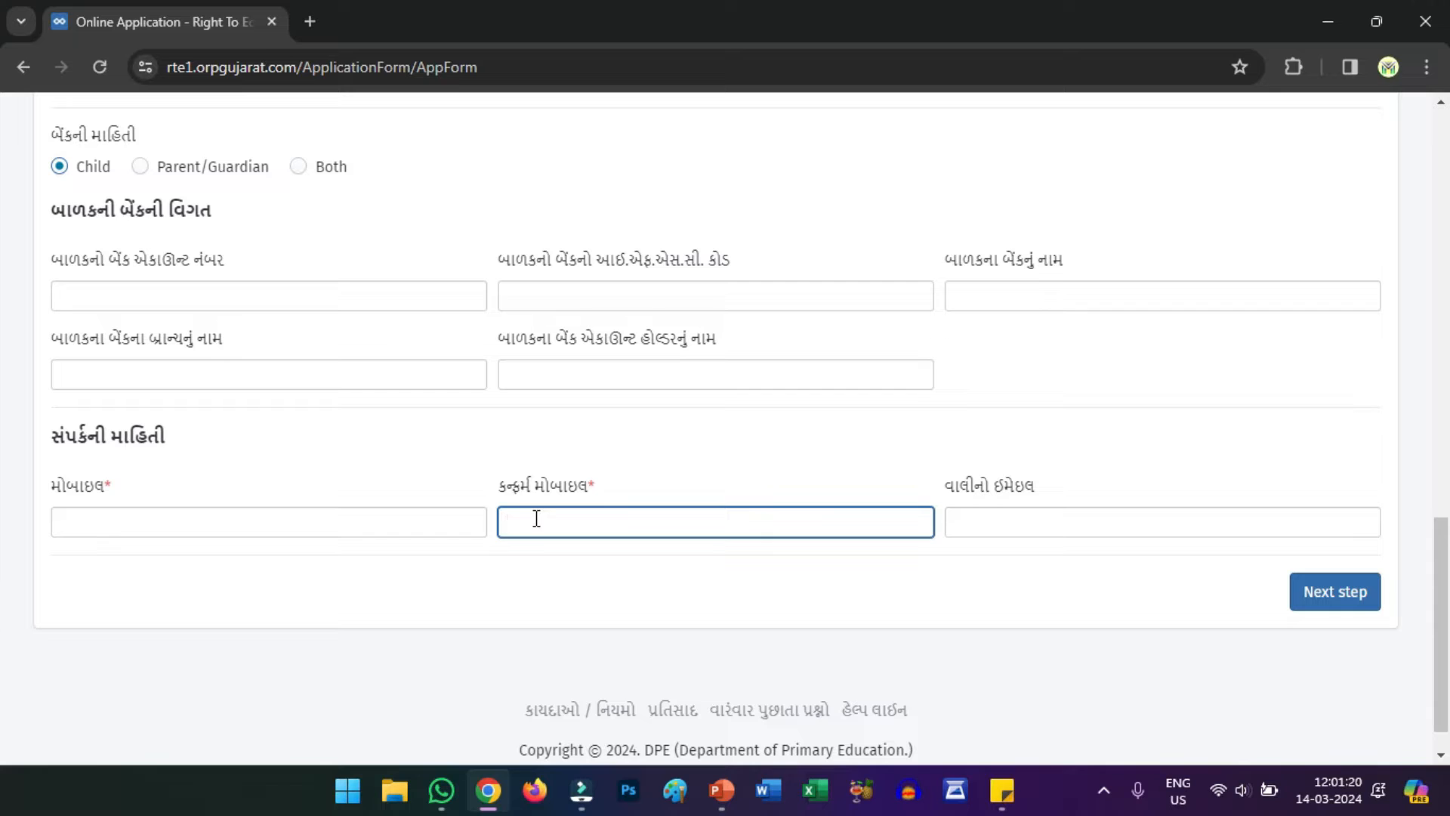
{"action": "left_click", "coordinate": [994, 520]}
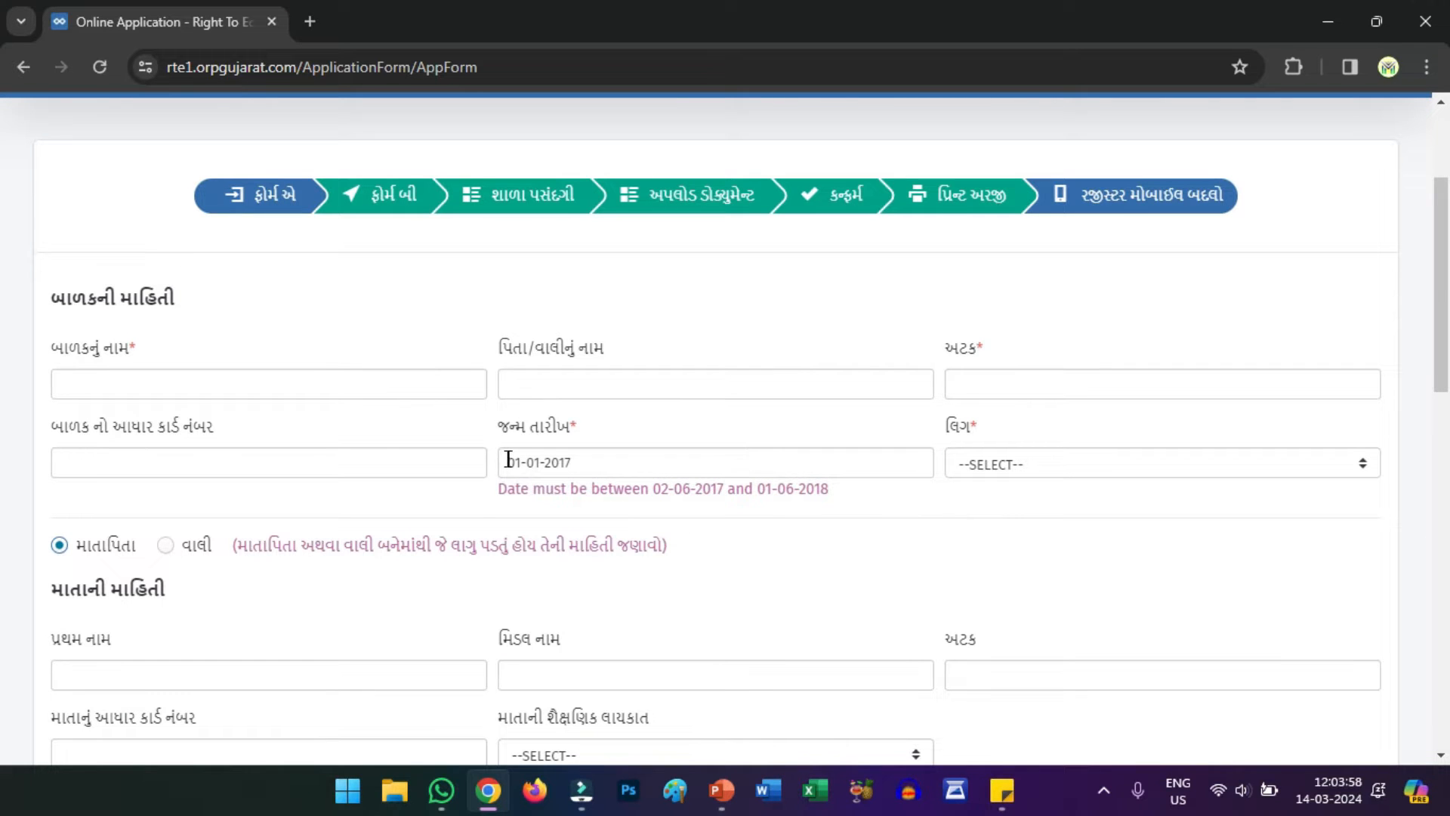
Step: Examine the child's birth date entry and the permitted date range stated below it
{"action": "left_click_drag", "start_coordinate": [572, 463], "coordinate": [540, 463]}
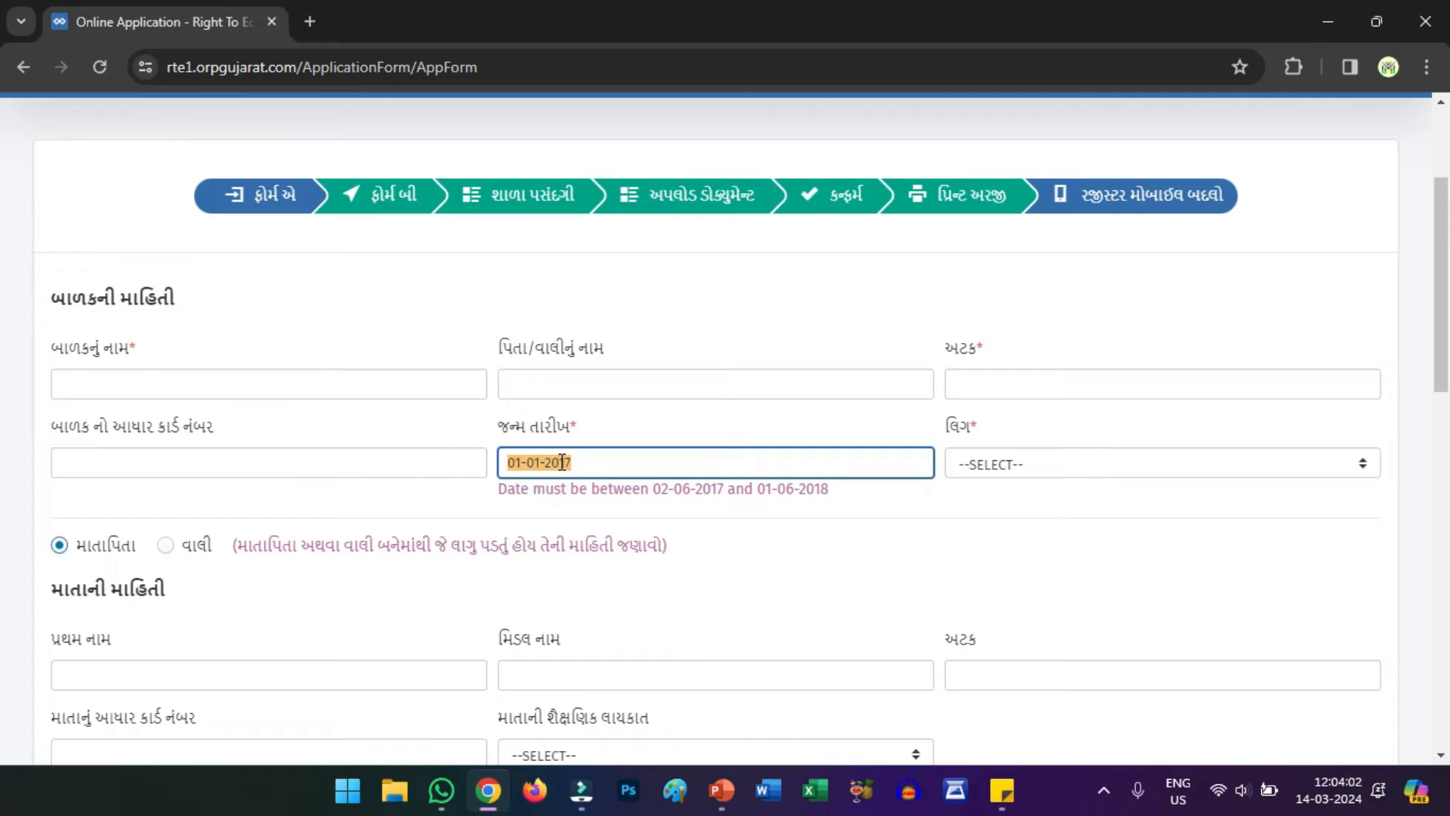
{"action": "left_click_drag", "start_coordinate": [499, 490], "coordinate": [835, 499]}
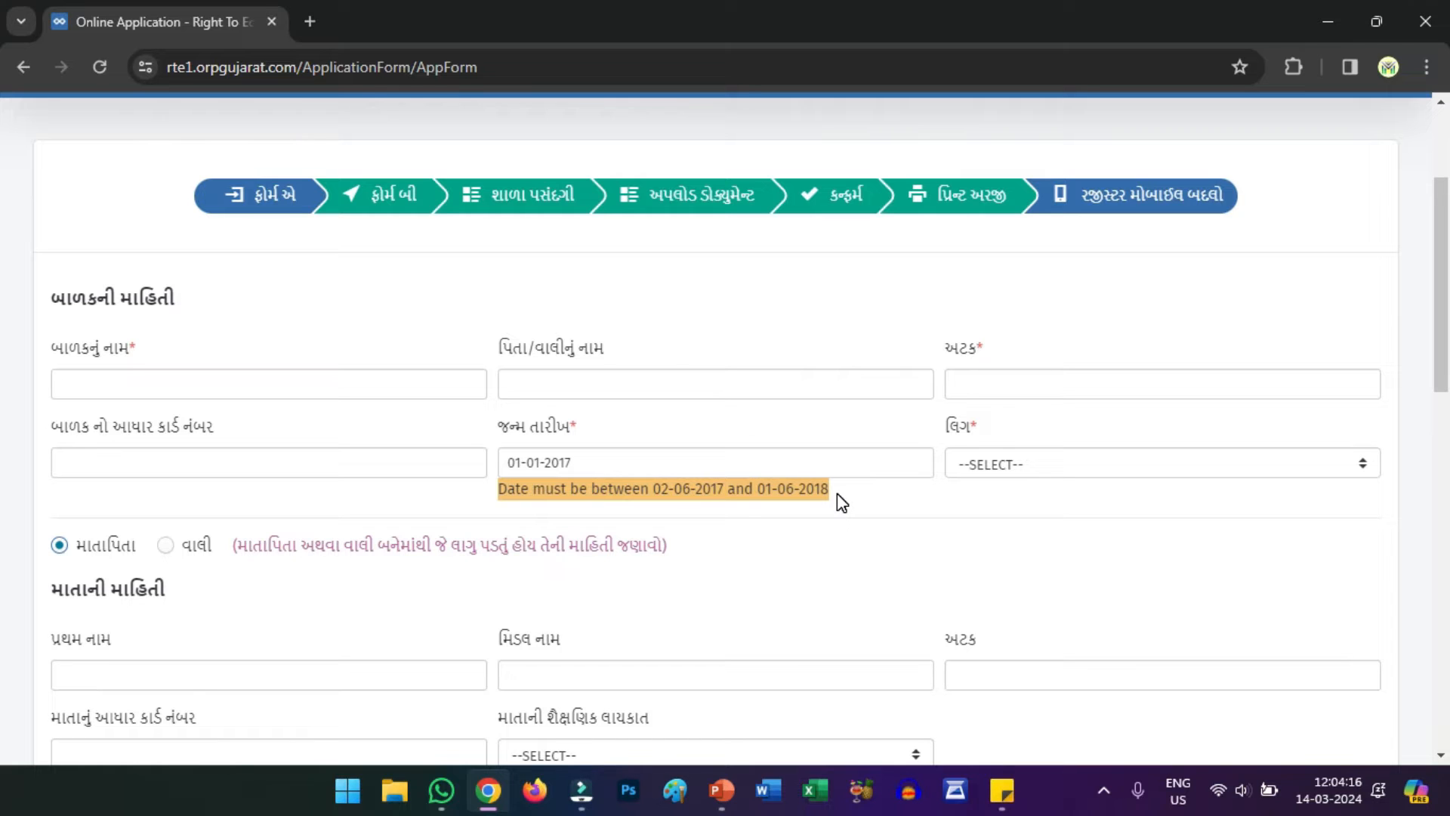
{"action": "left_click", "coordinate": [667, 488]}
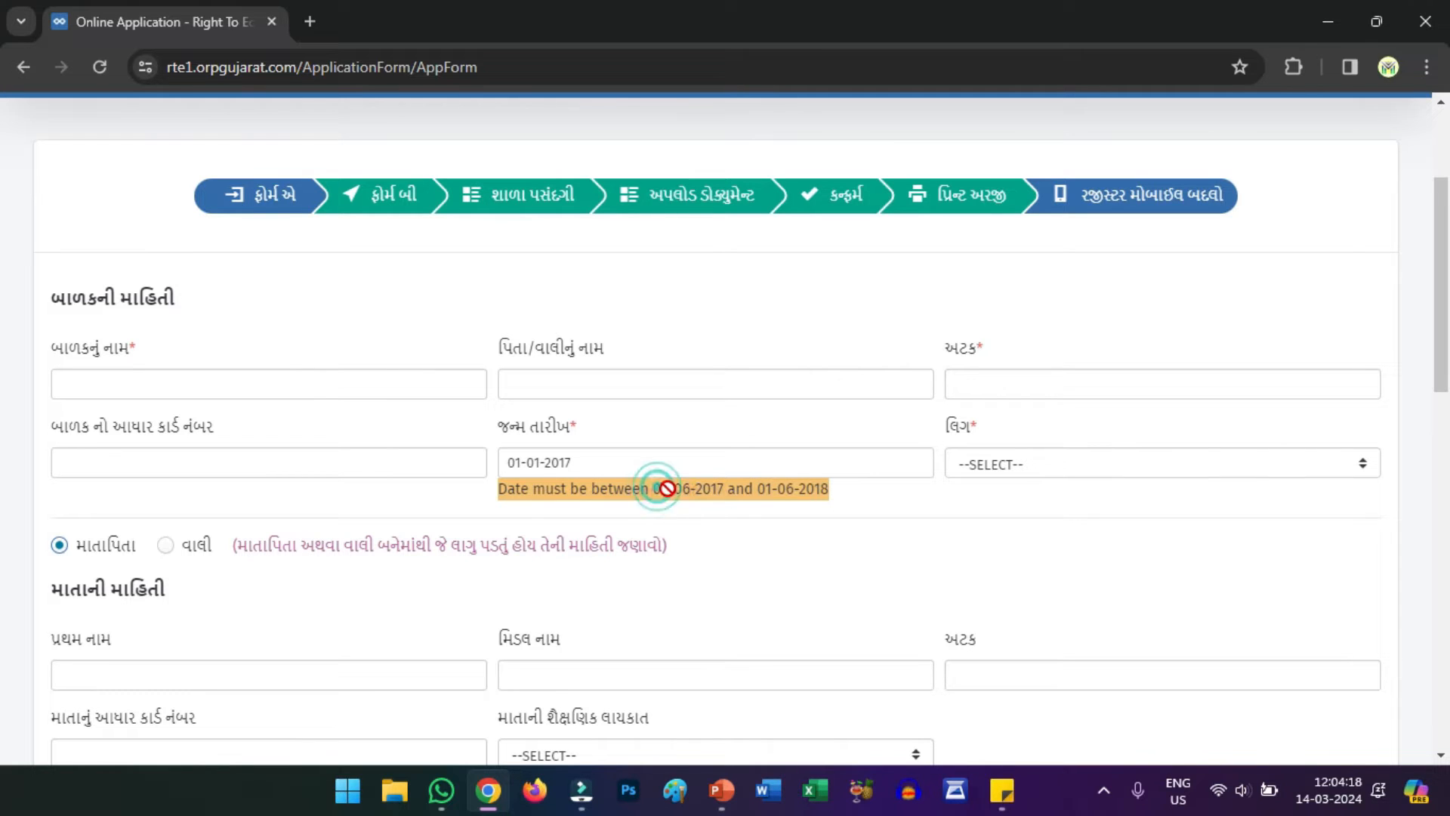
{"action": "left_click", "coordinate": [740, 509]}
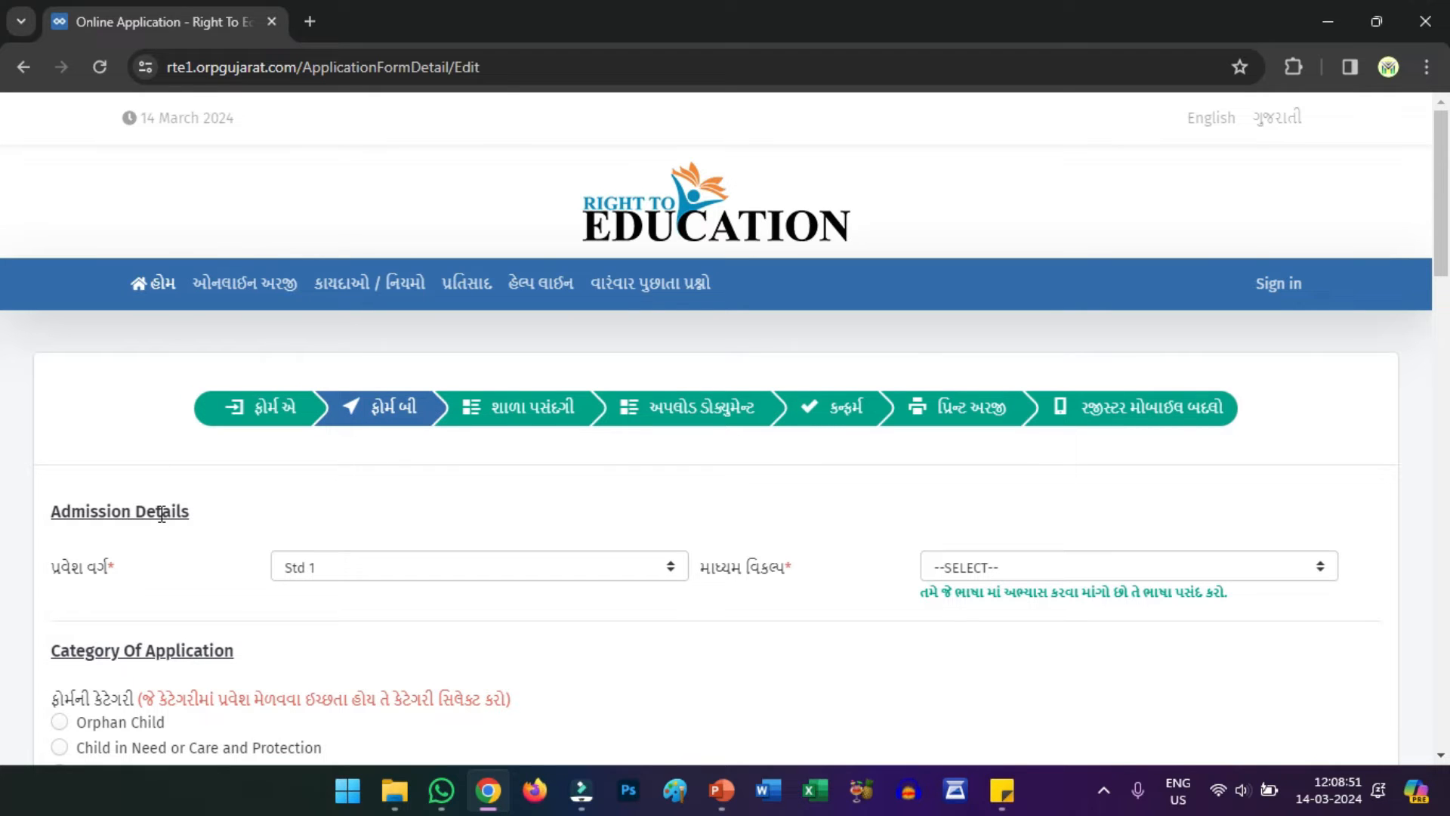
Step: Review the admission class in Form B's Admission Details and set the medium option to GUJARATI
{"action": "scroll", "coordinate": [366, 469], "scroll_direction": "down", "scroll_amount": 1}
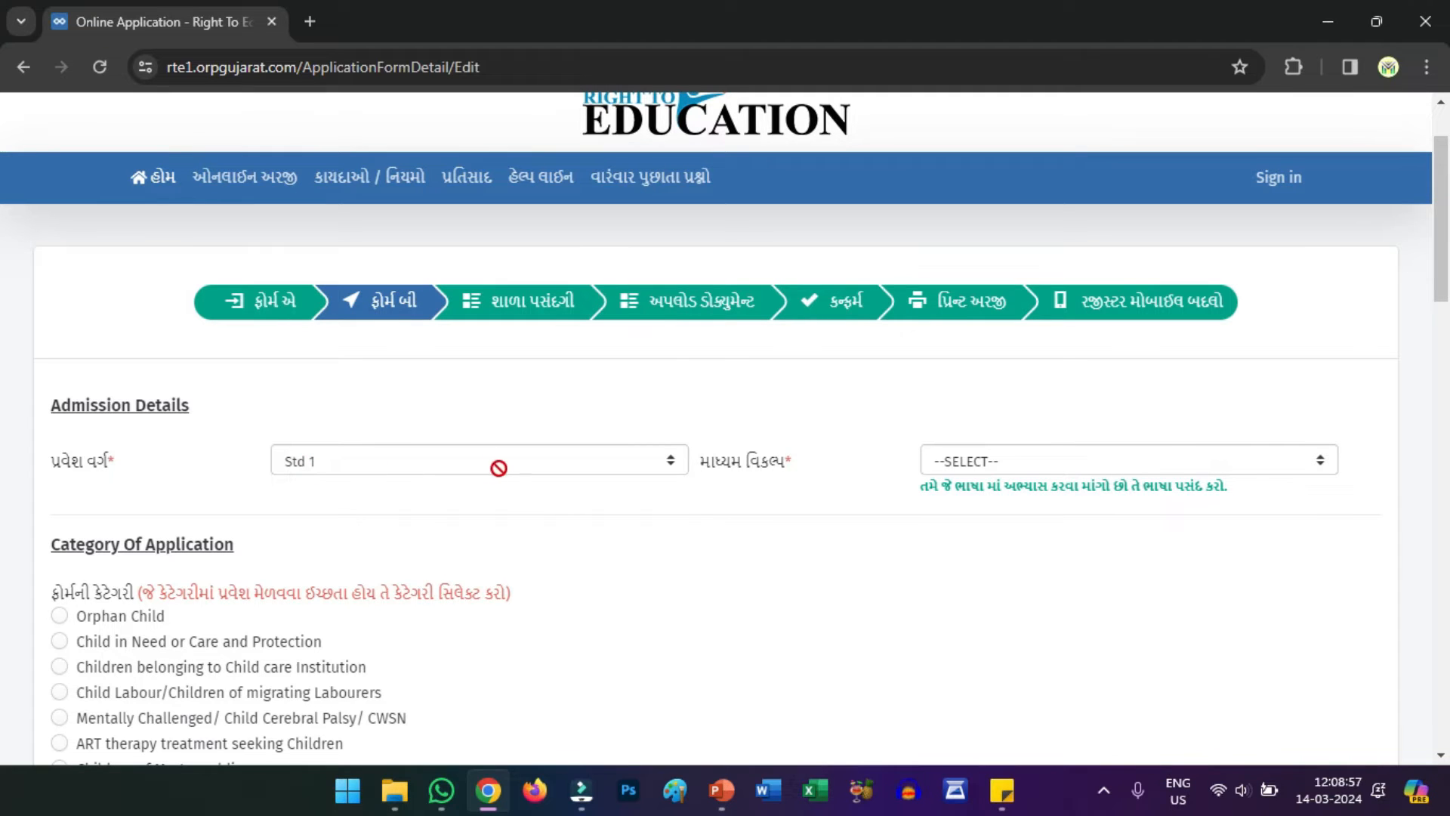
{"action": "left_click", "coordinate": [561, 457]}
{"action": "scroll", "coordinate": [831, 407], "scroll_direction": "down", "scroll_amount": 1}
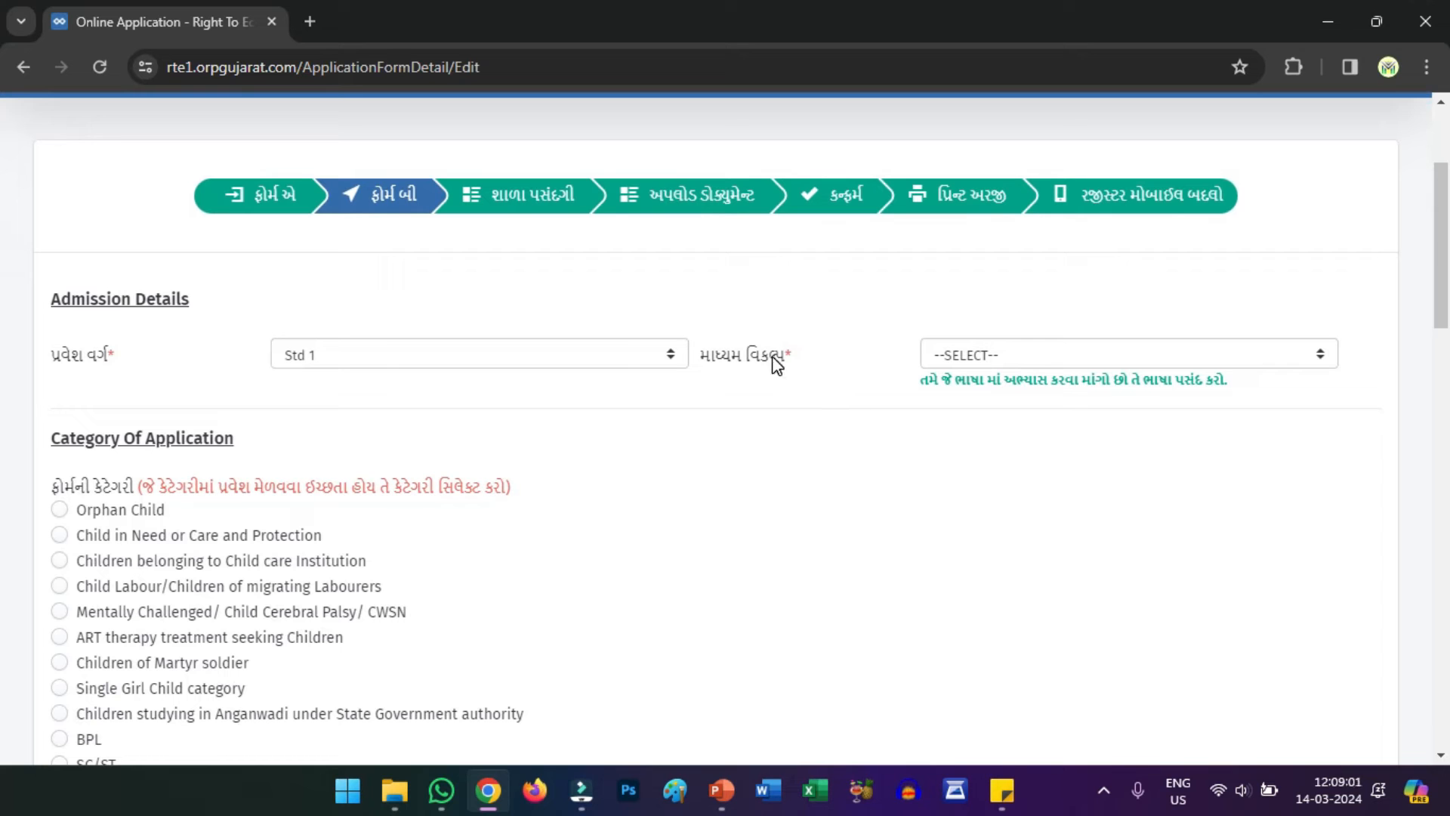
{"action": "left_click", "coordinate": [994, 354]}
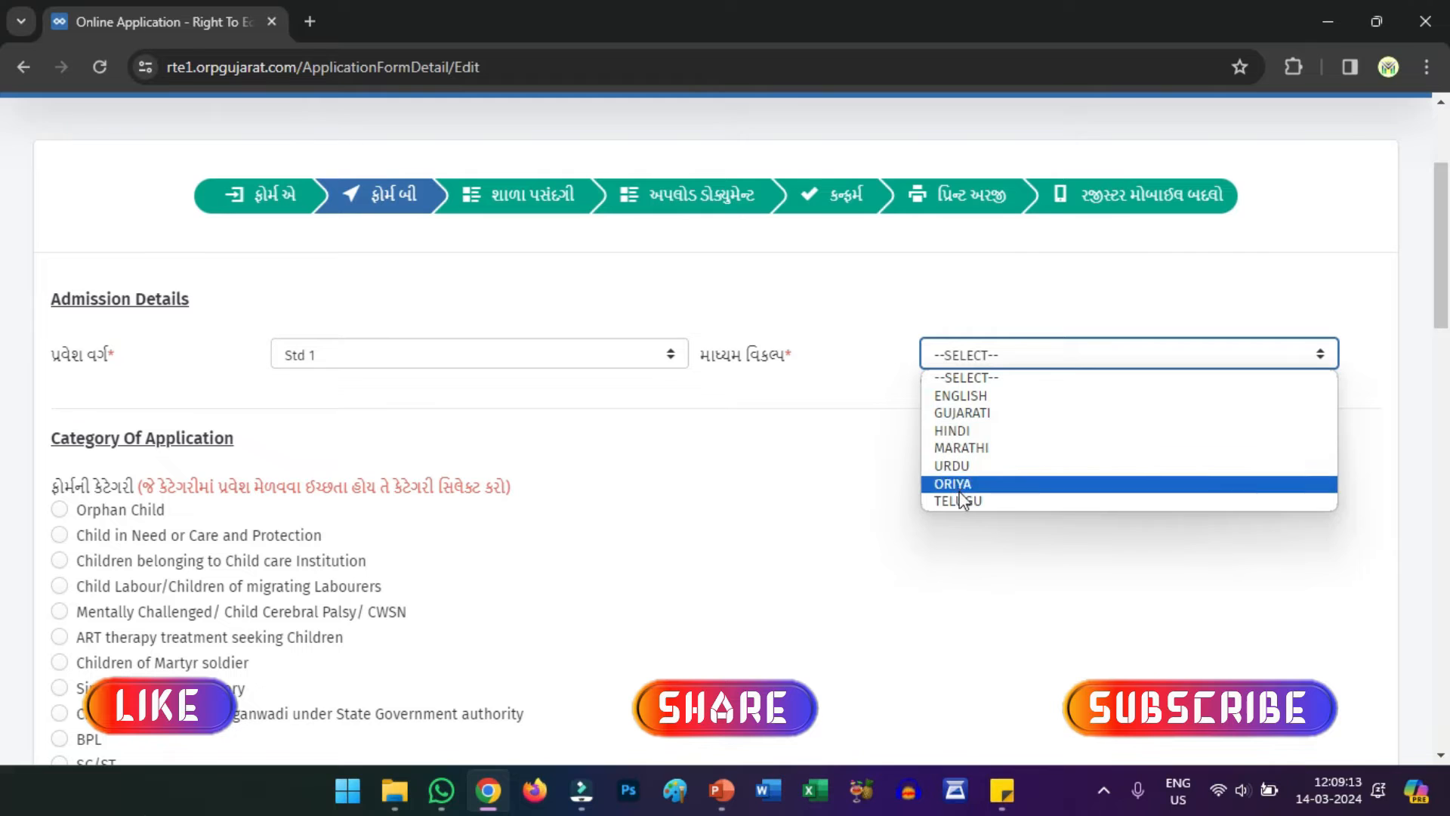
{"action": "left_click", "coordinate": [967, 419]}
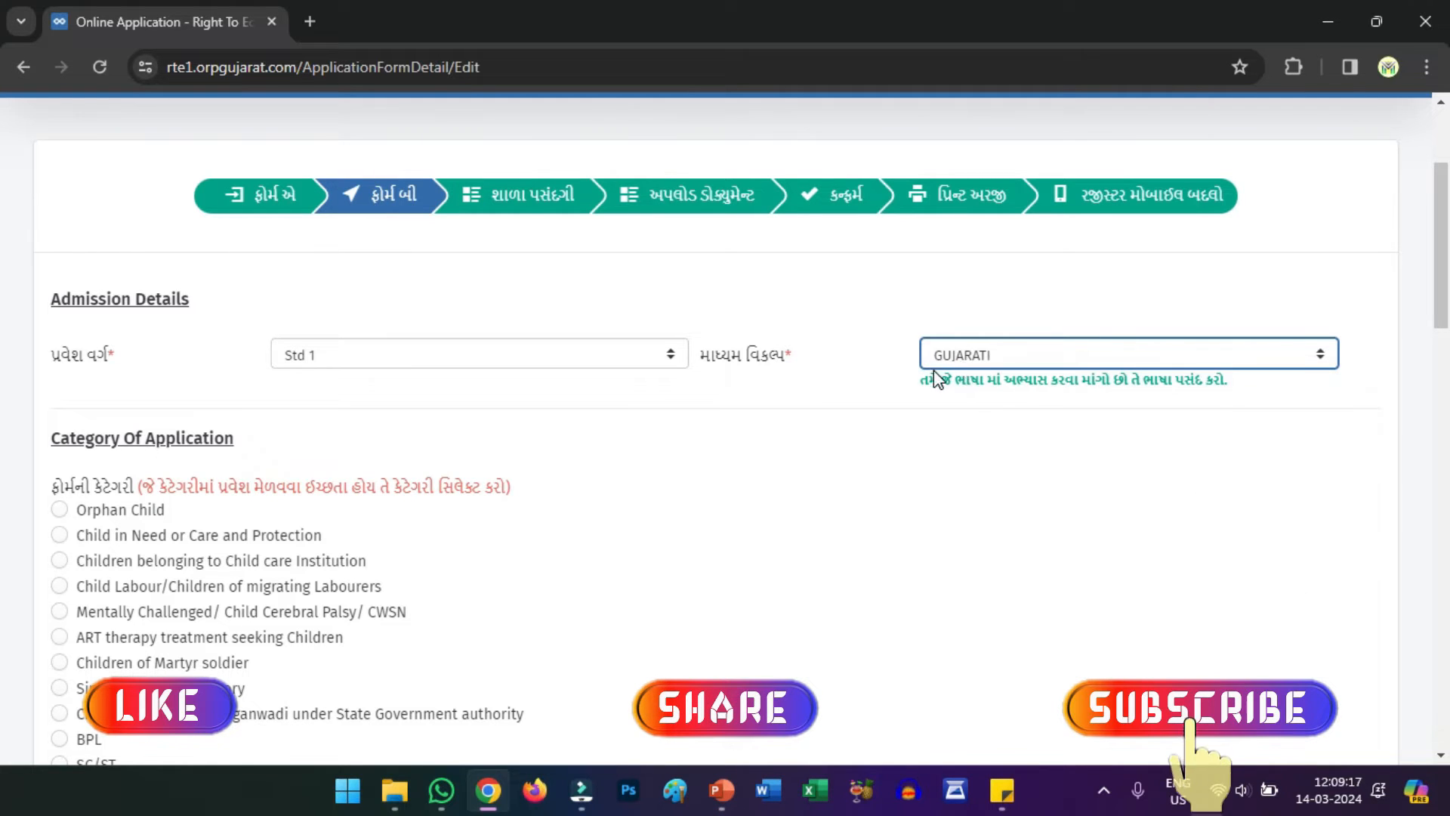
{"action": "left_click", "coordinate": [974, 361]}
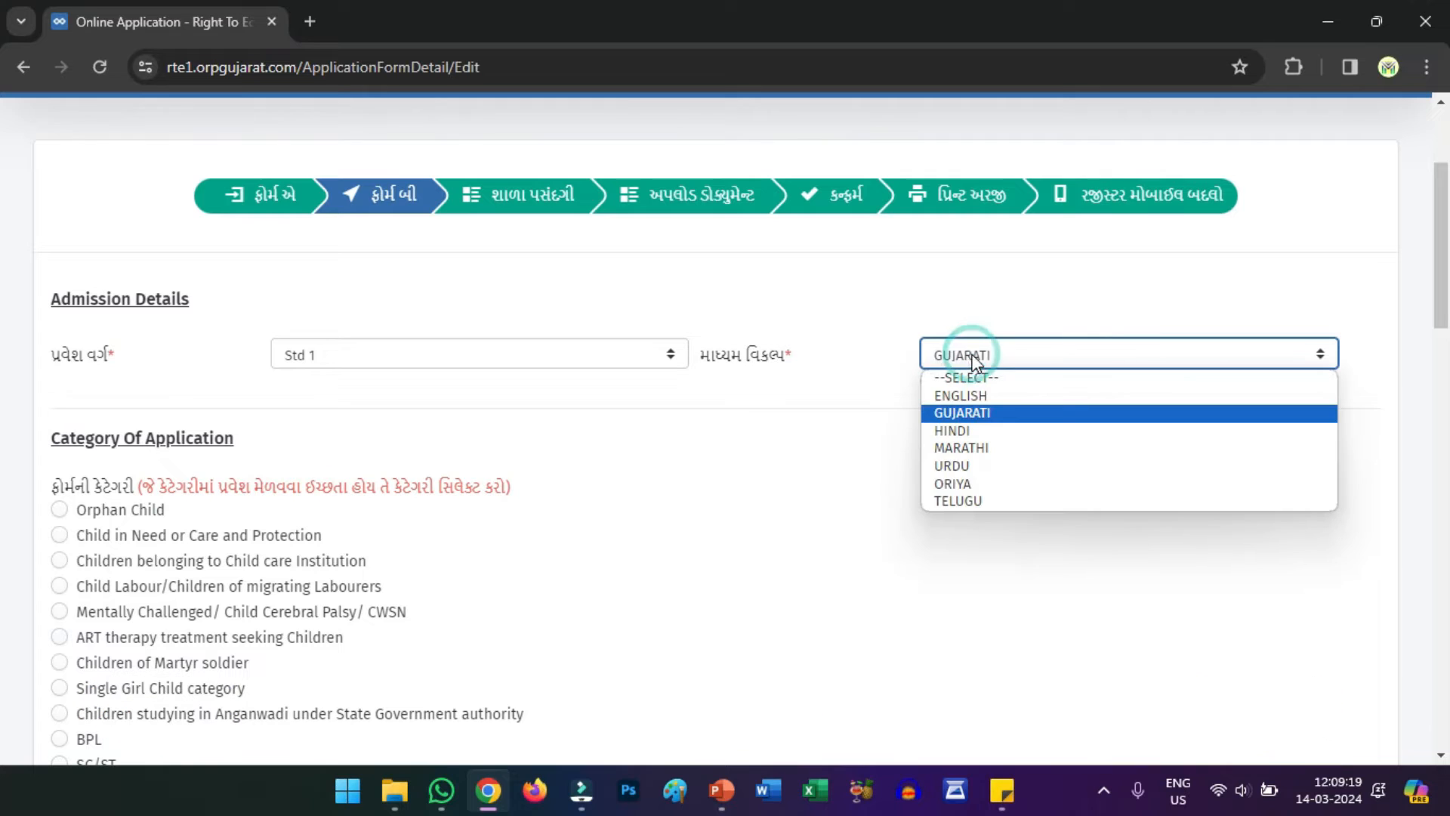
{"action": "left_click", "coordinate": [973, 413]}
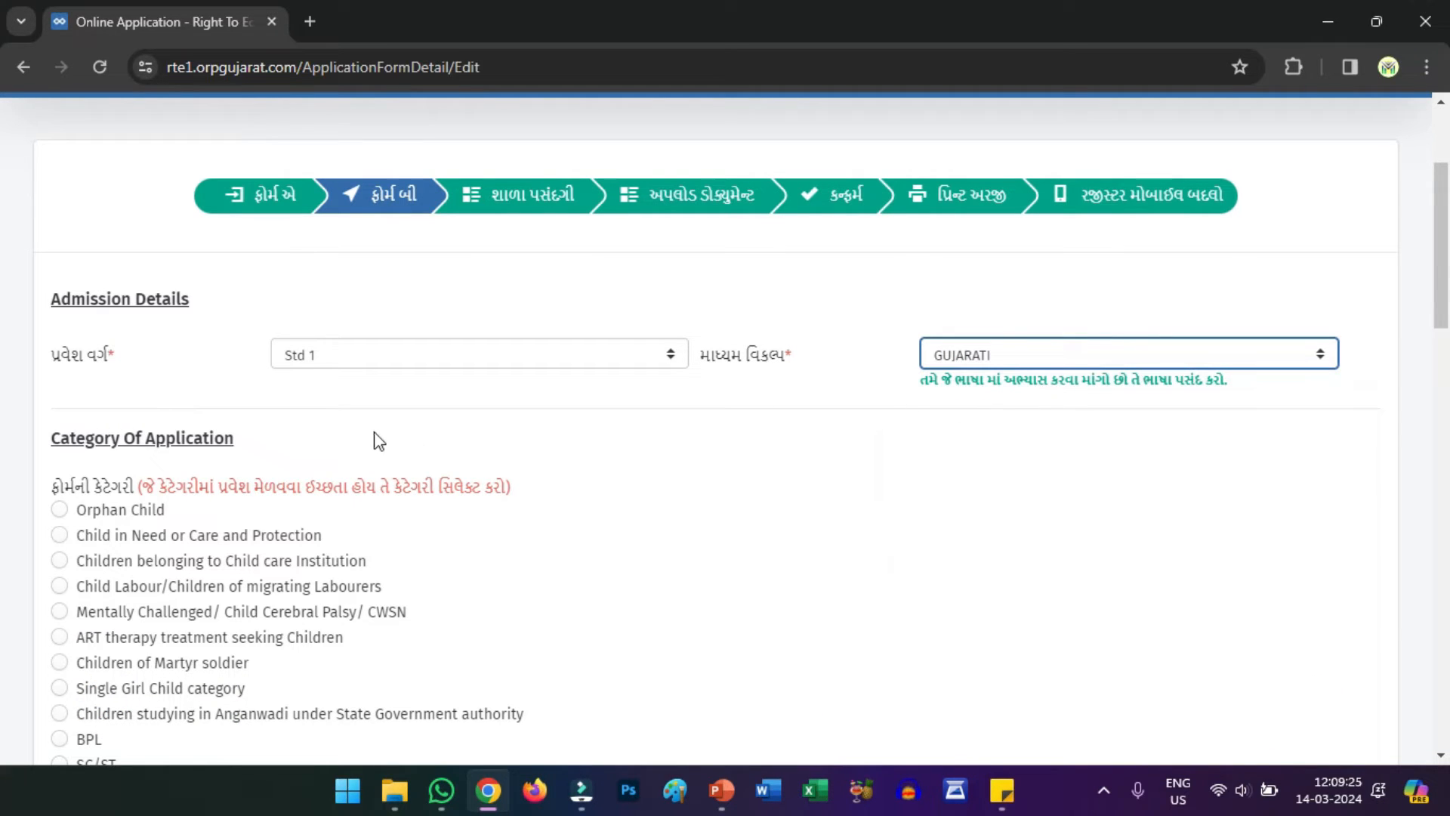
Step: Choose SEBC/OBC as the category of application and answer No for NDNT
{"action": "scroll", "coordinate": [380, 441], "scroll_direction": "down", "scroll_amount": 1}
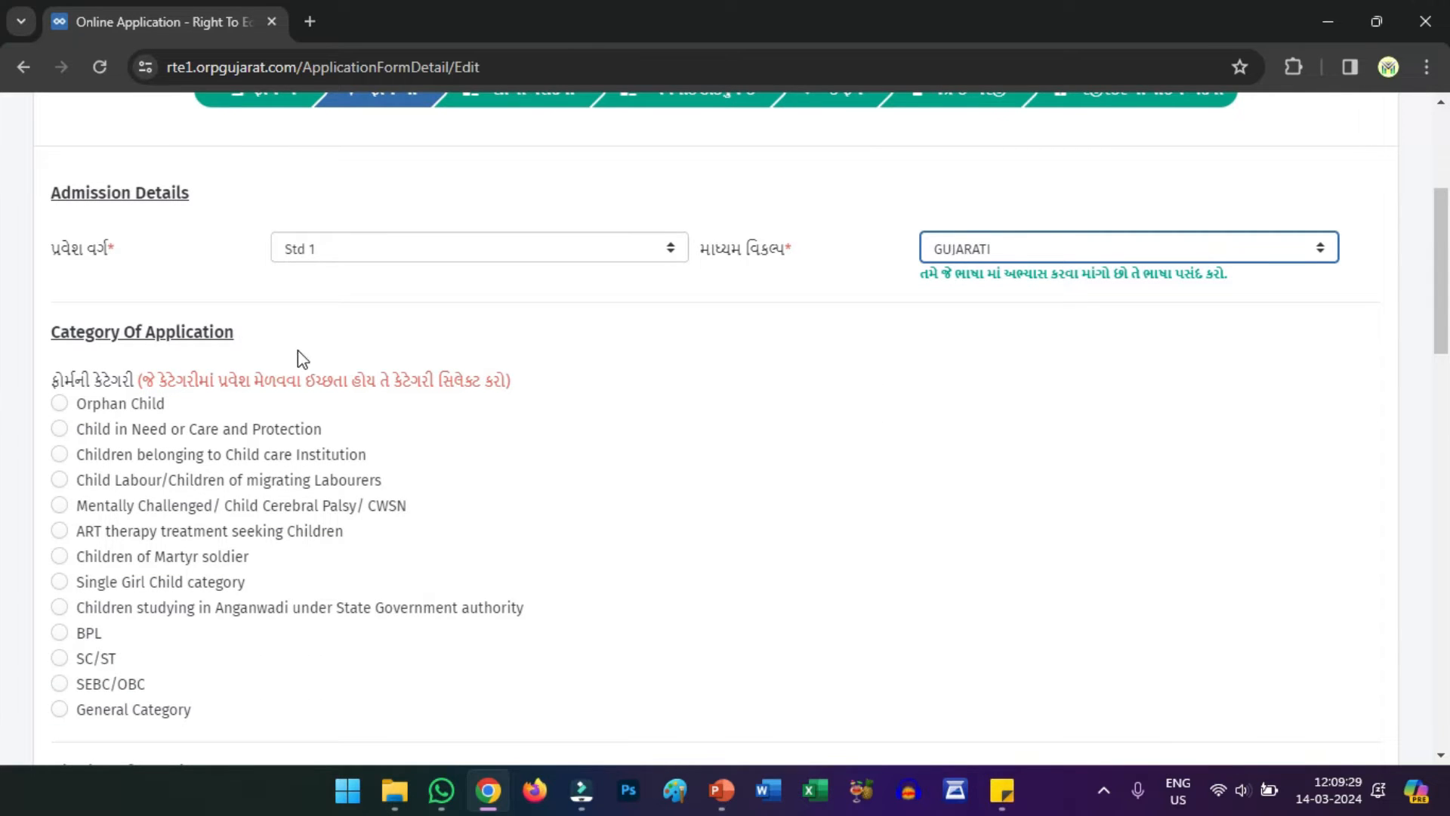
{"action": "scroll", "coordinate": [298, 352], "scroll_direction": "down", "scroll_amount": 1}
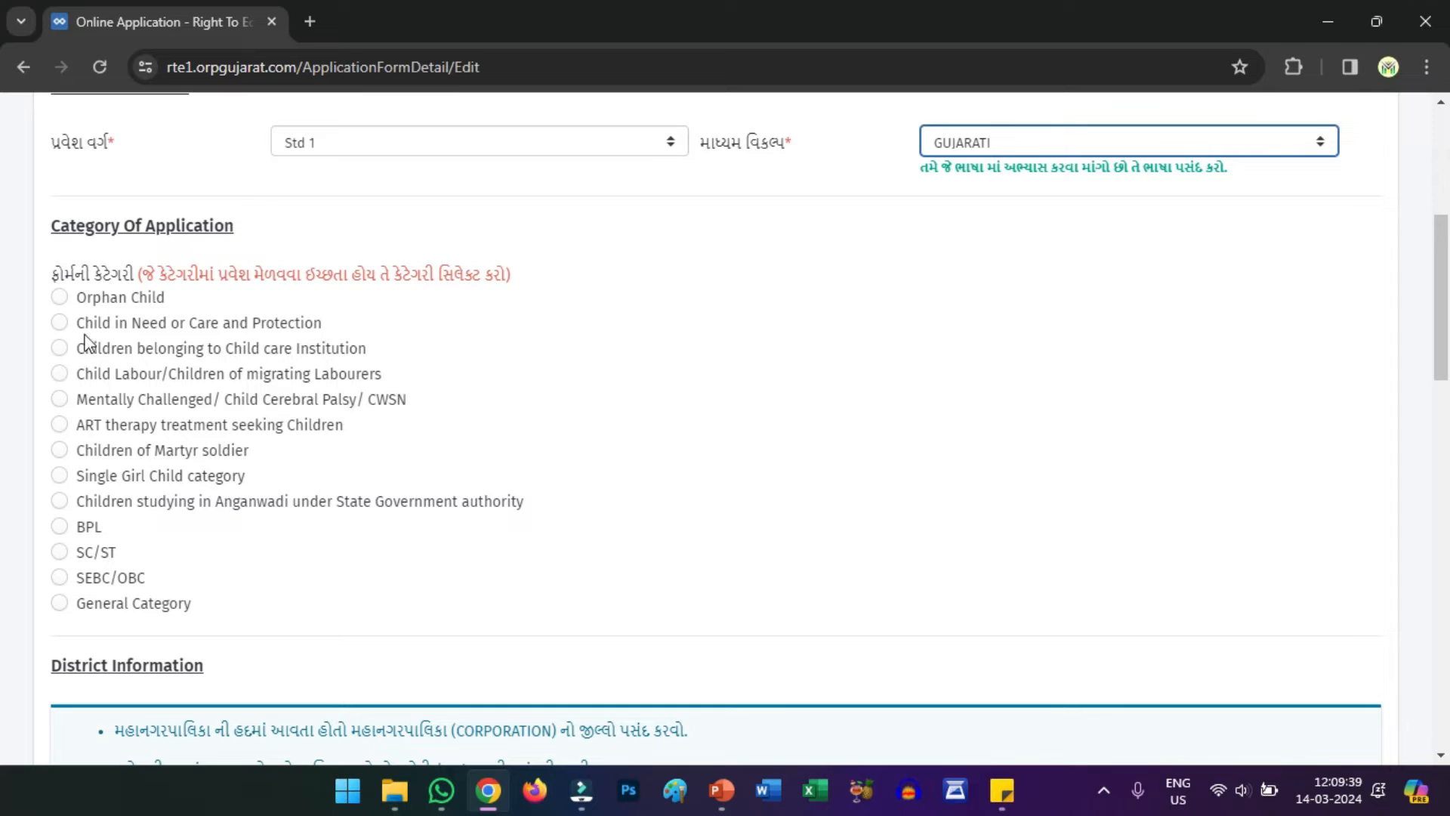
{"action": "left_click", "coordinate": [60, 578]}
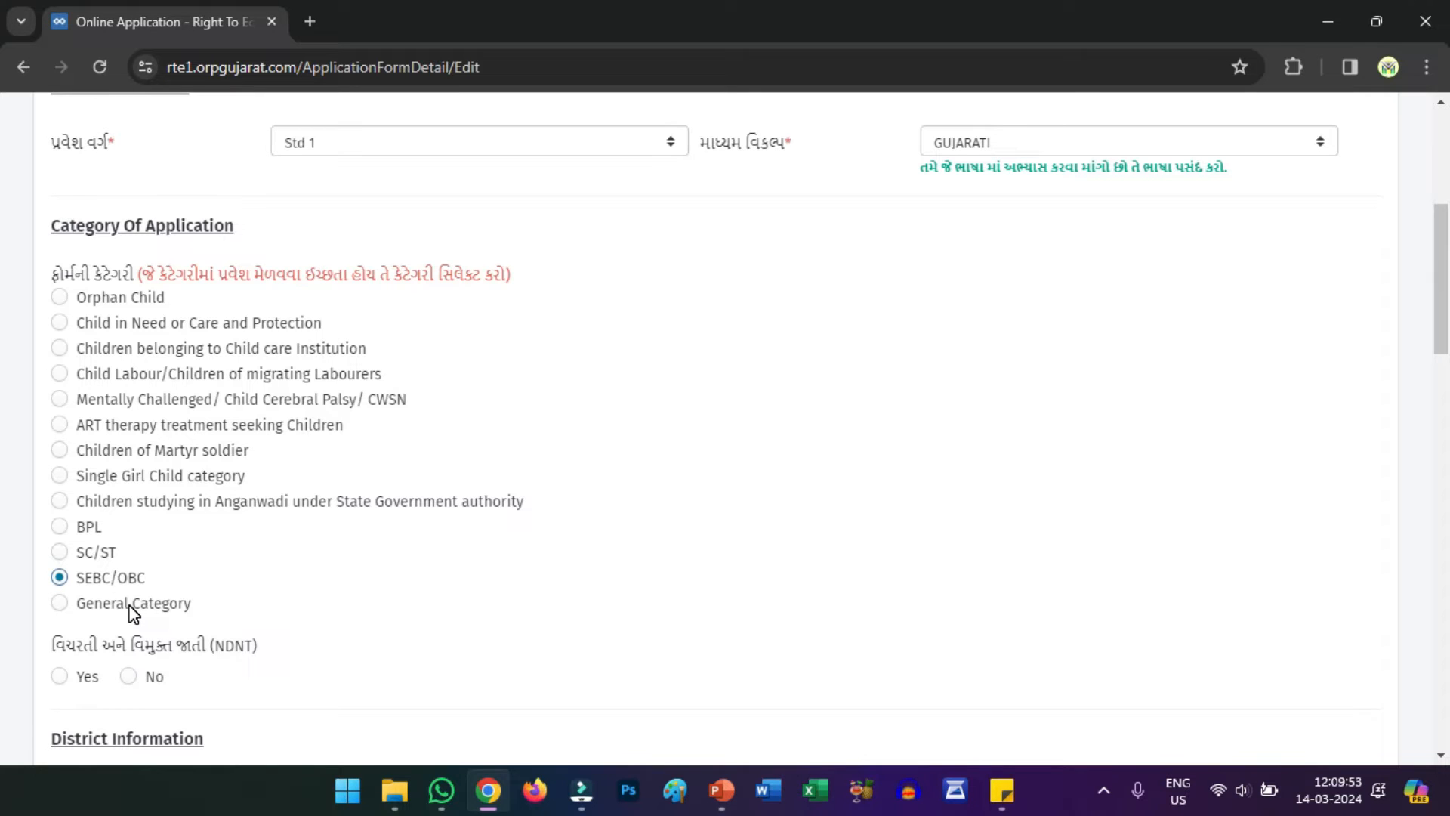
{"action": "scroll", "coordinate": [132, 612], "scroll_direction": "down", "scroll_amount": 1}
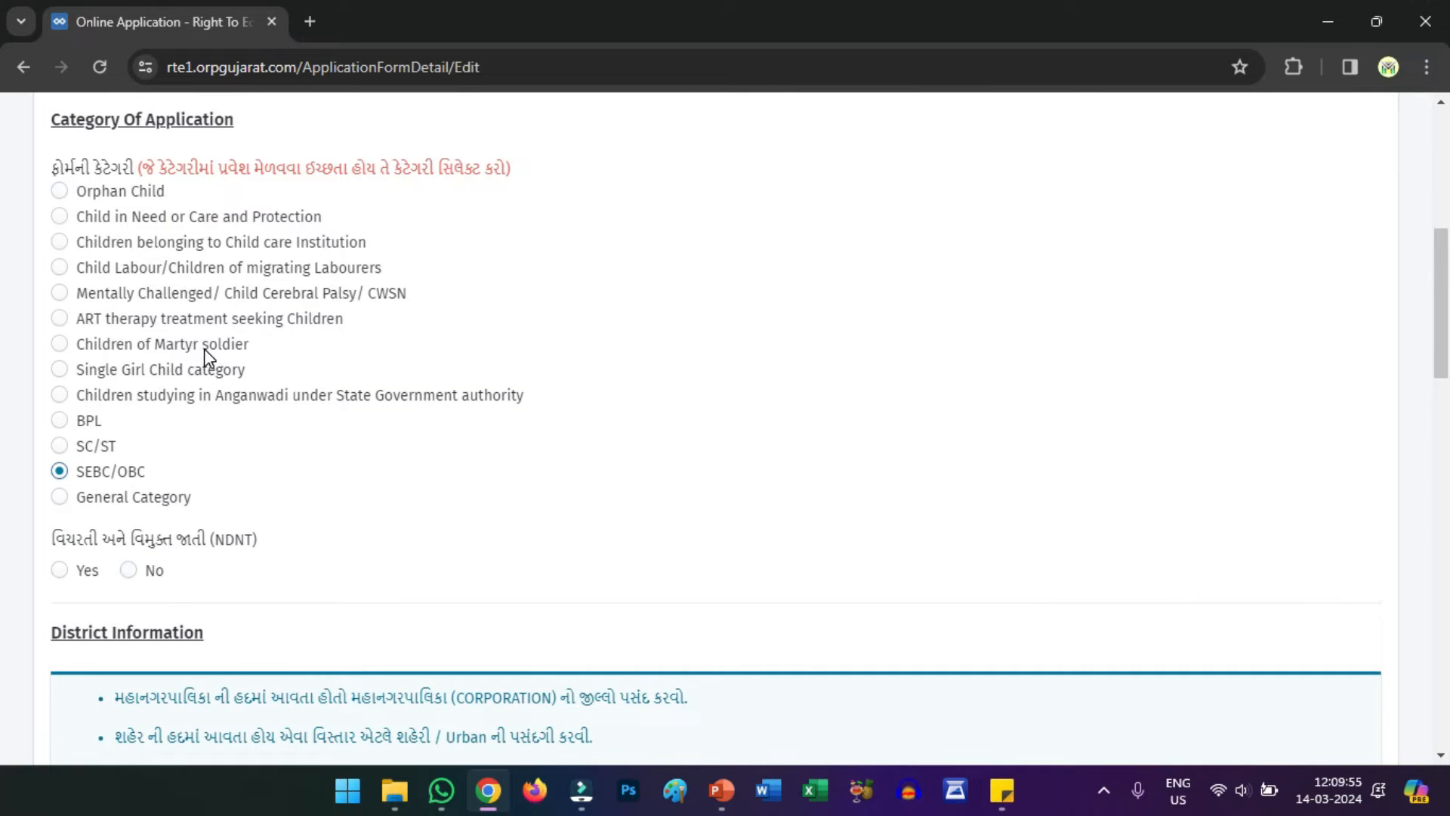
{"action": "scroll", "coordinate": [115, 400], "scroll_direction": "down", "scroll_amount": 1}
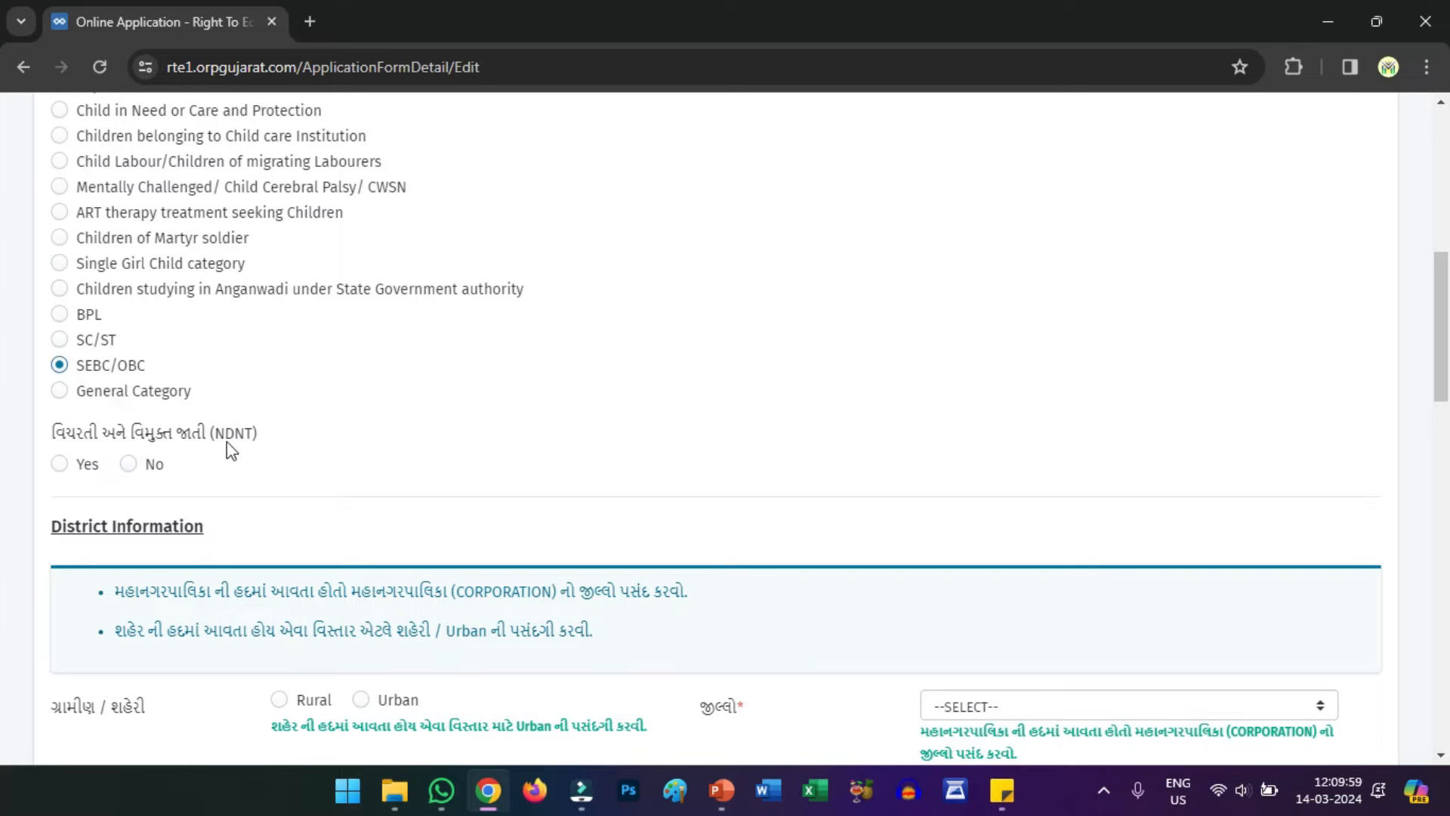
{"action": "left_click", "coordinate": [128, 464]}
Step: Set the area type to Rural and the district to JAMNAGAR (RURAL) in the District Information section
{"action": "scroll", "coordinate": [176, 502], "scroll_direction": "down", "scroll_amount": 1}
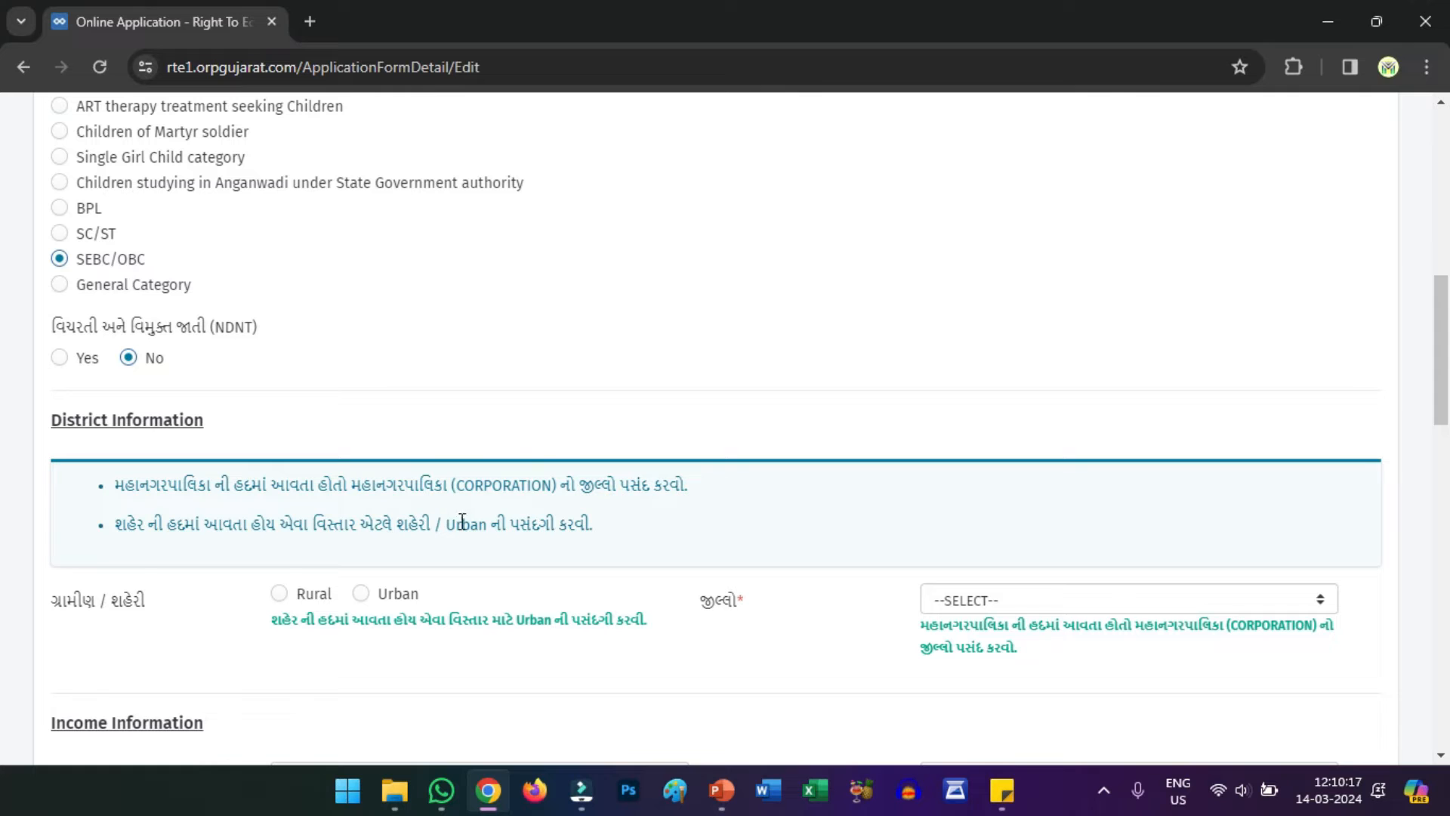
{"action": "scroll", "coordinate": [596, 524], "scroll_direction": "down", "scroll_amount": 1}
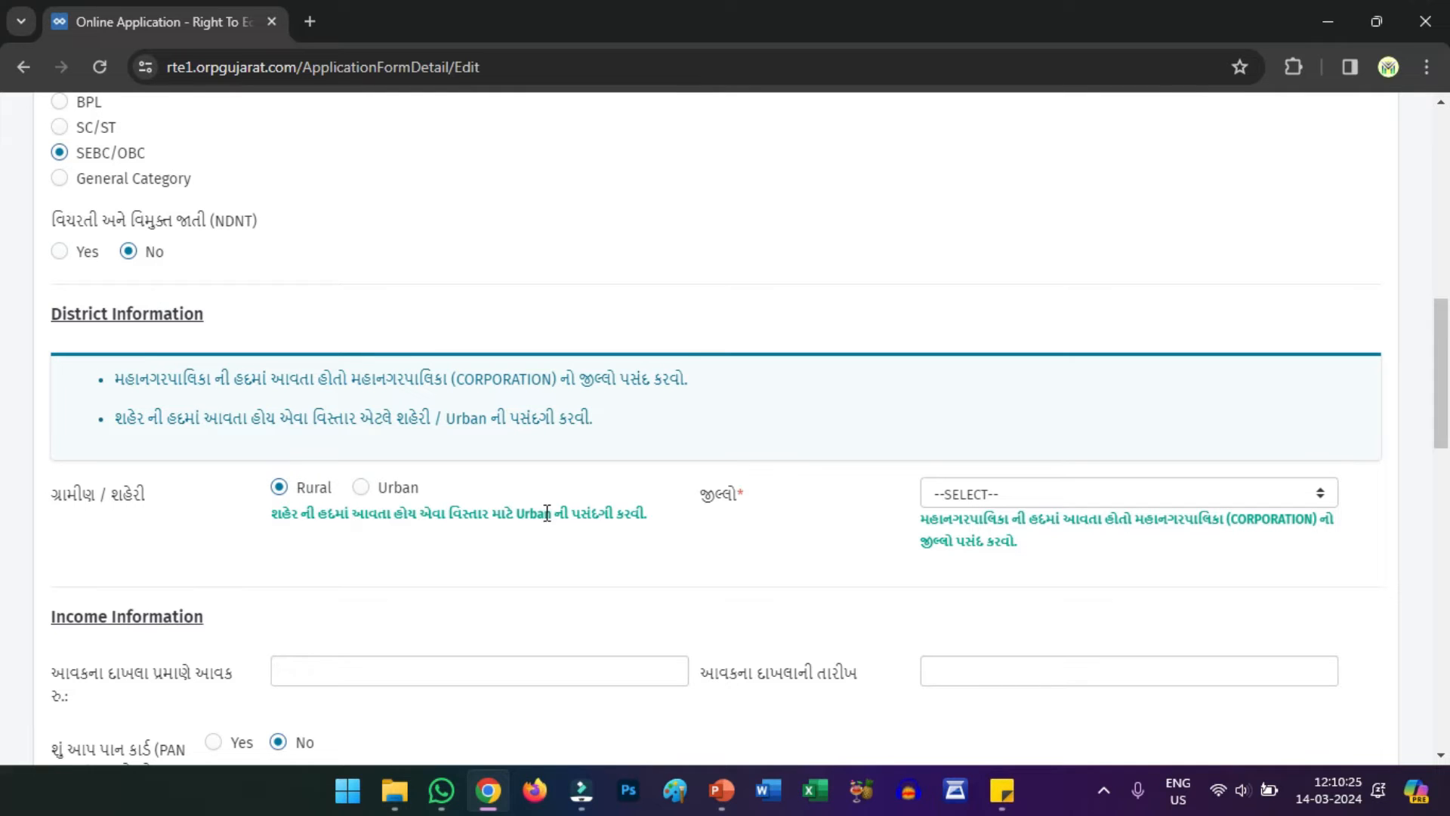
{"action": "left_click", "coordinate": [1014, 497]}
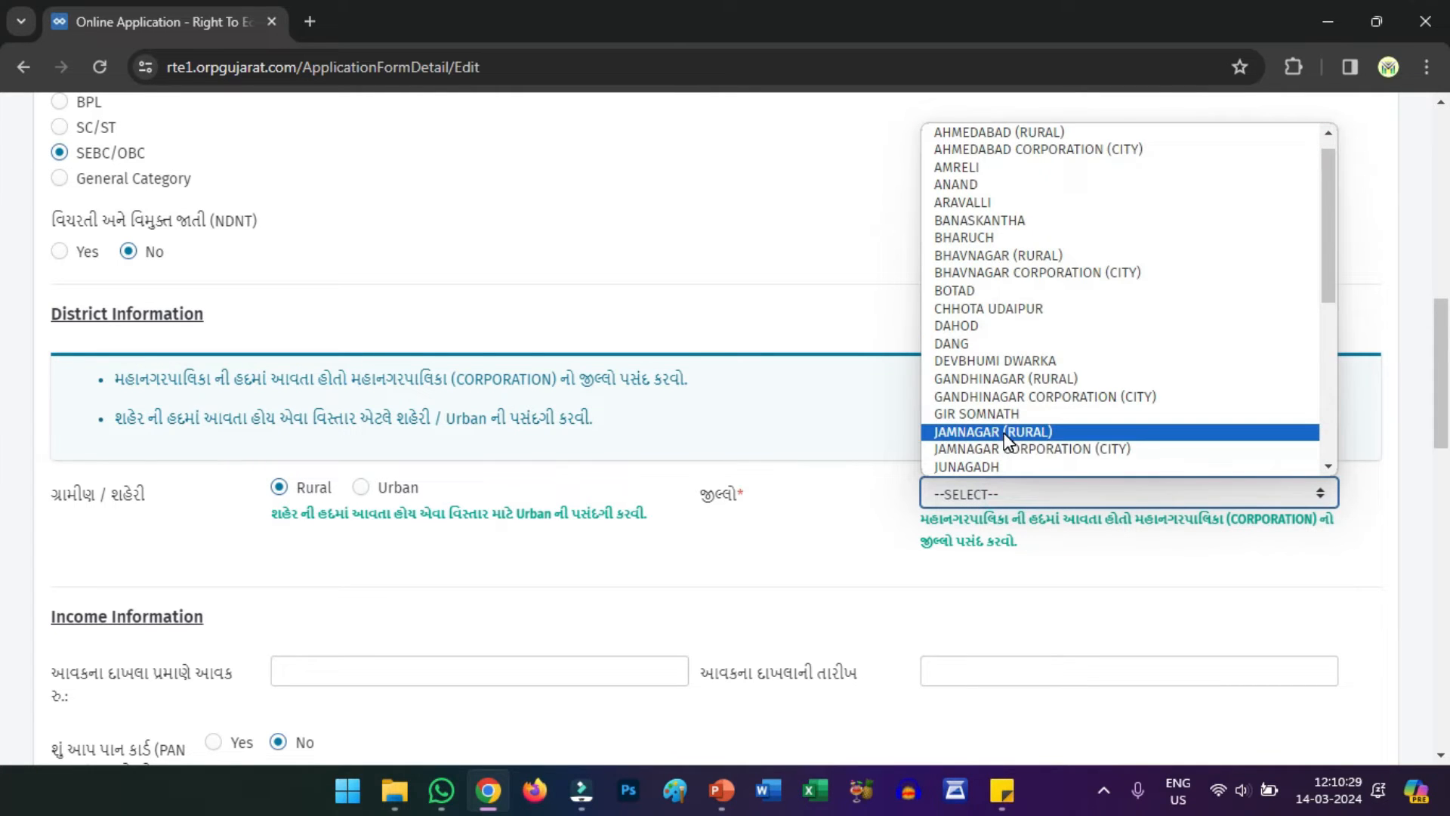
{"action": "left_click", "coordinate": [1007, 433]}
Step: Examine the Income Information section, covering the certified income amount and the income certificate date fields
{"action": "scroll", "coordinate": [586, 506], "scroll_direction": "down", "scroll_amount": 3}
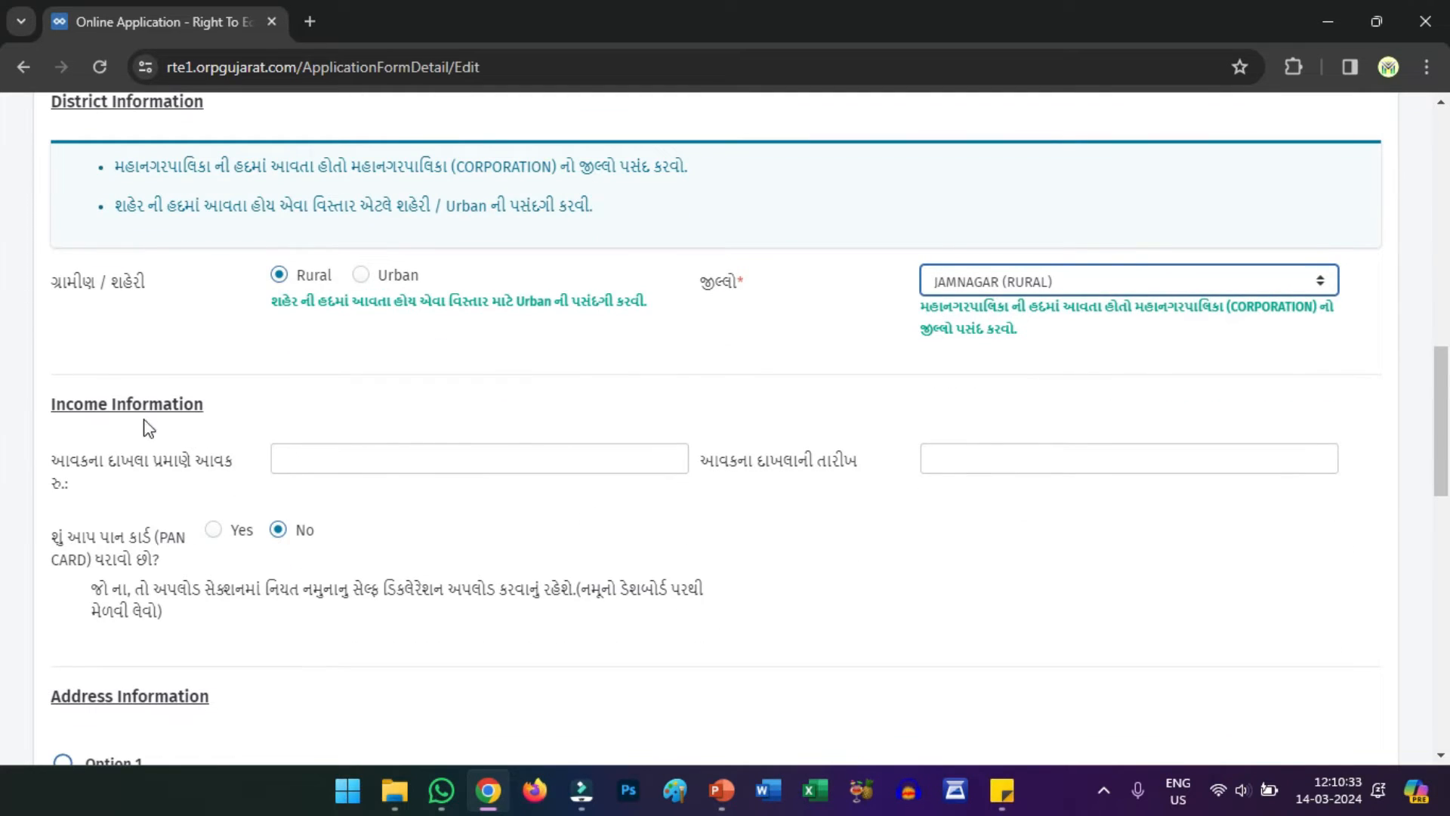
{"action": "left_click", "coordinate": [287, 456]}
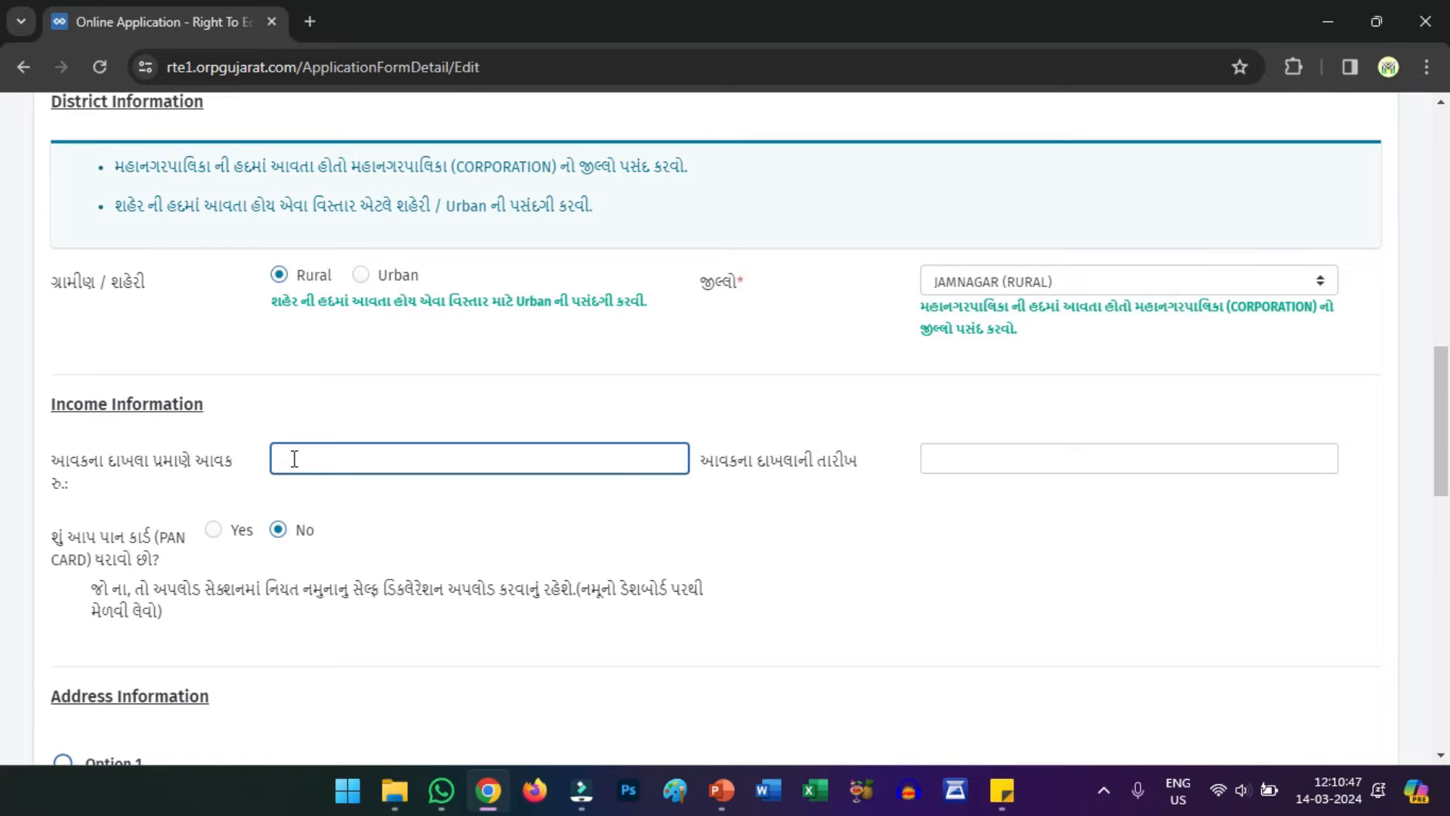
{"action": "left_click", "coordinate": [289, 459]}
{"action": "left_click", "coordinate": [979, 459]}
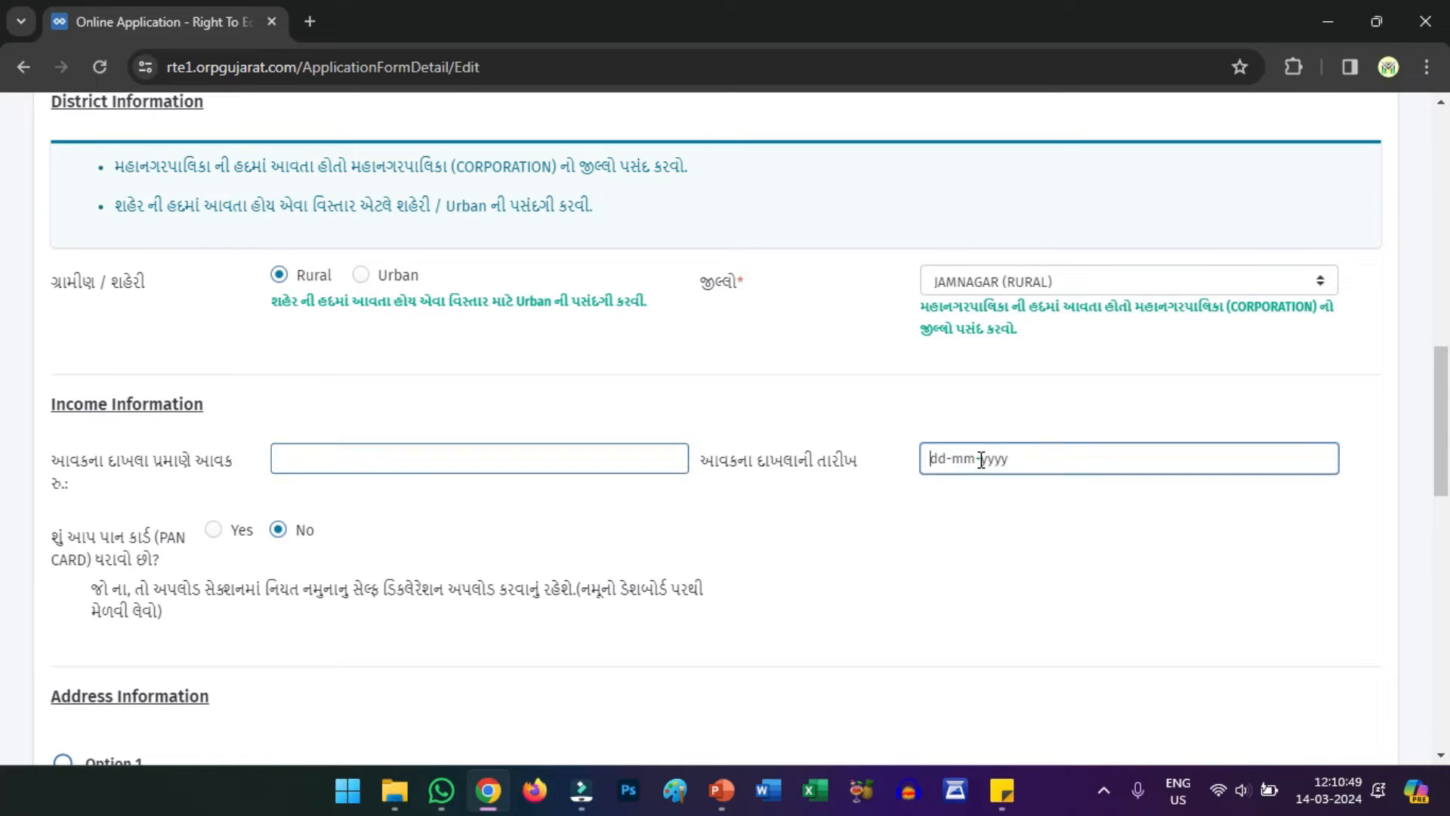
{"action": "left_click_drag", "start_coordinate": [933, 457], "coordinate": [1028, 463]}
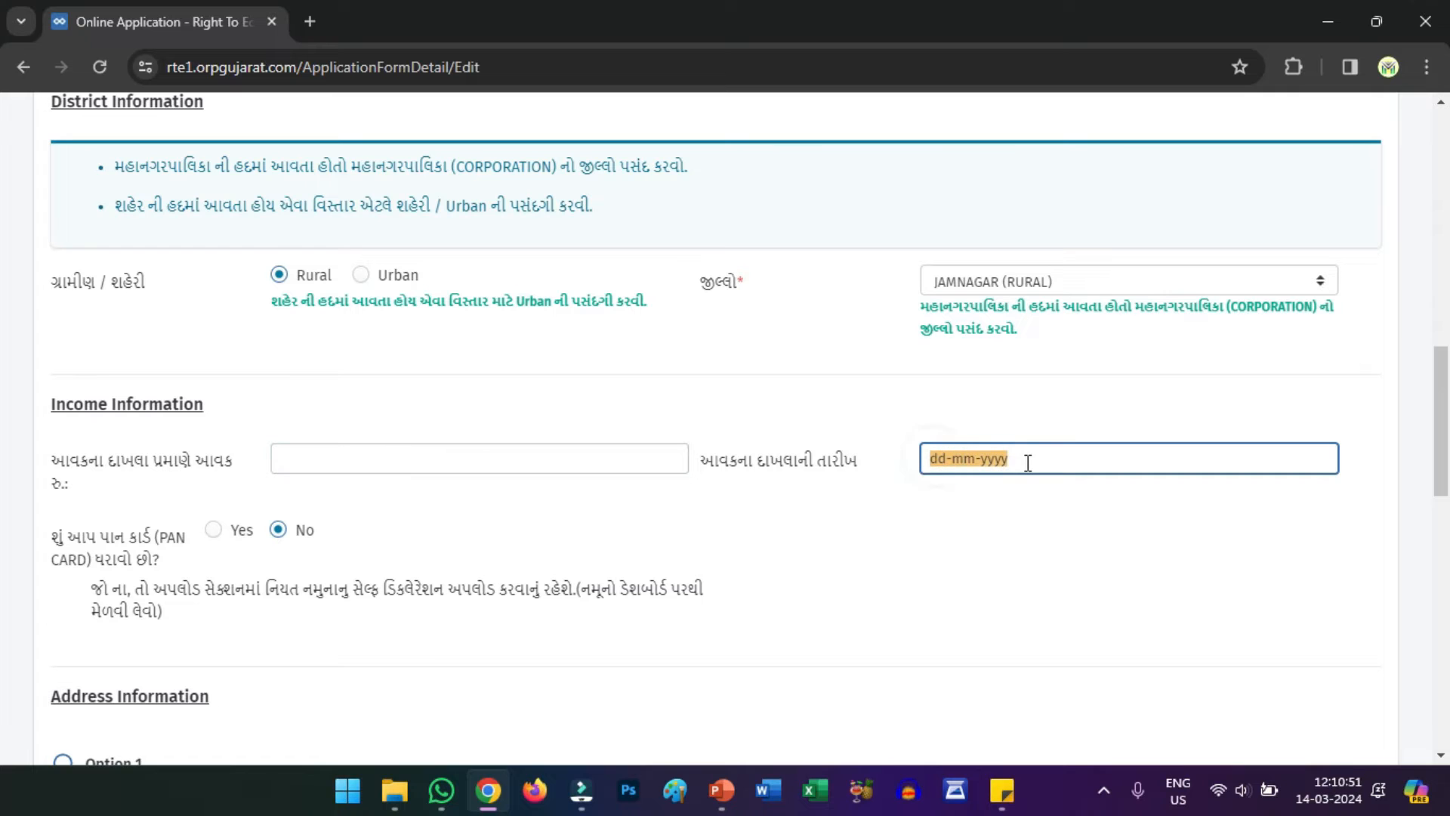
{"action": "scroll", "coordinate": [567, 450], "scroll_direction": "down", "scroll_amount": 1}
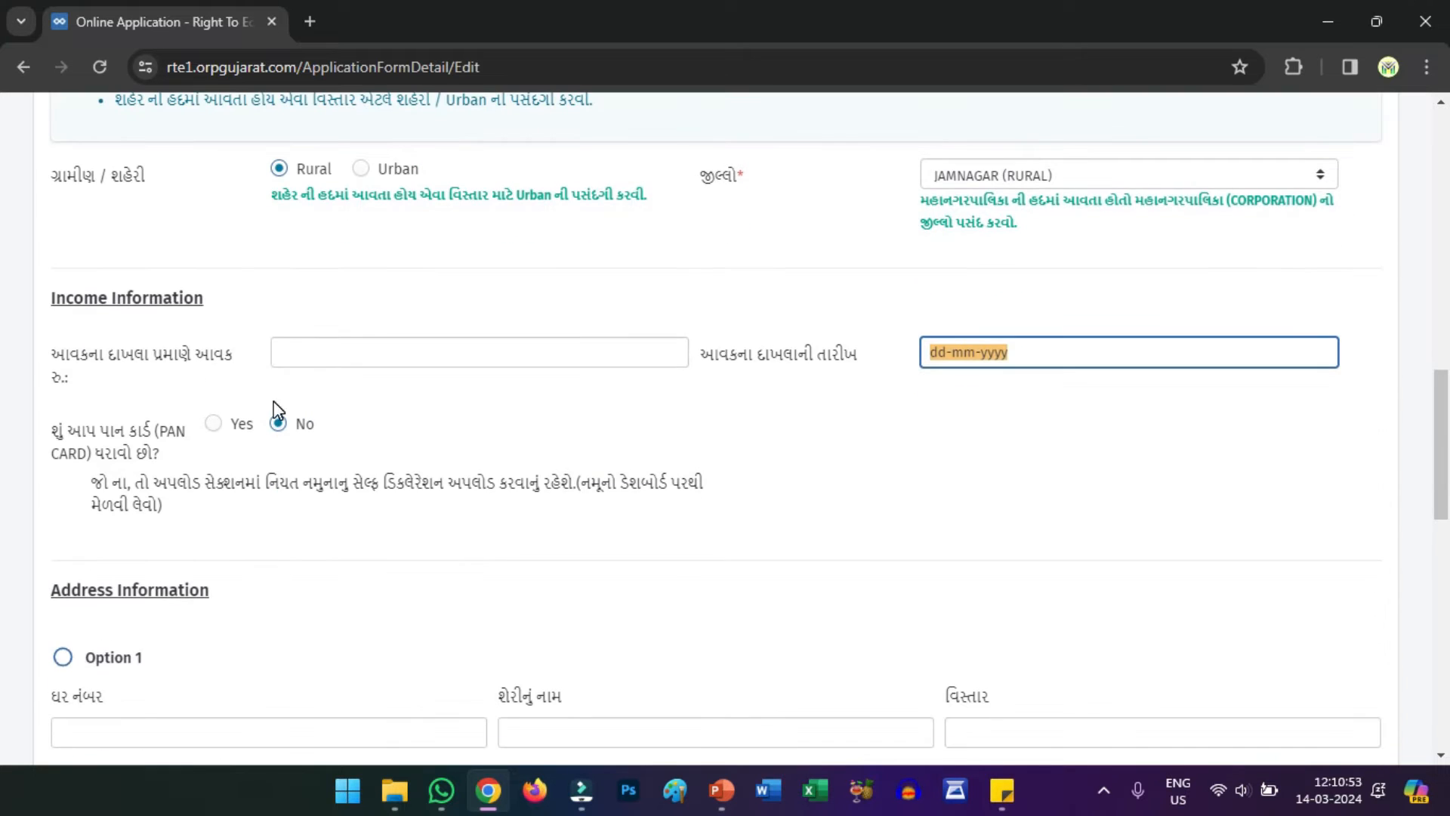
Step: Answer Yes to the PAN card question to view the PAN number field, and return the answer to No
{"action": "left_click", "coordinate": [214, 425]}
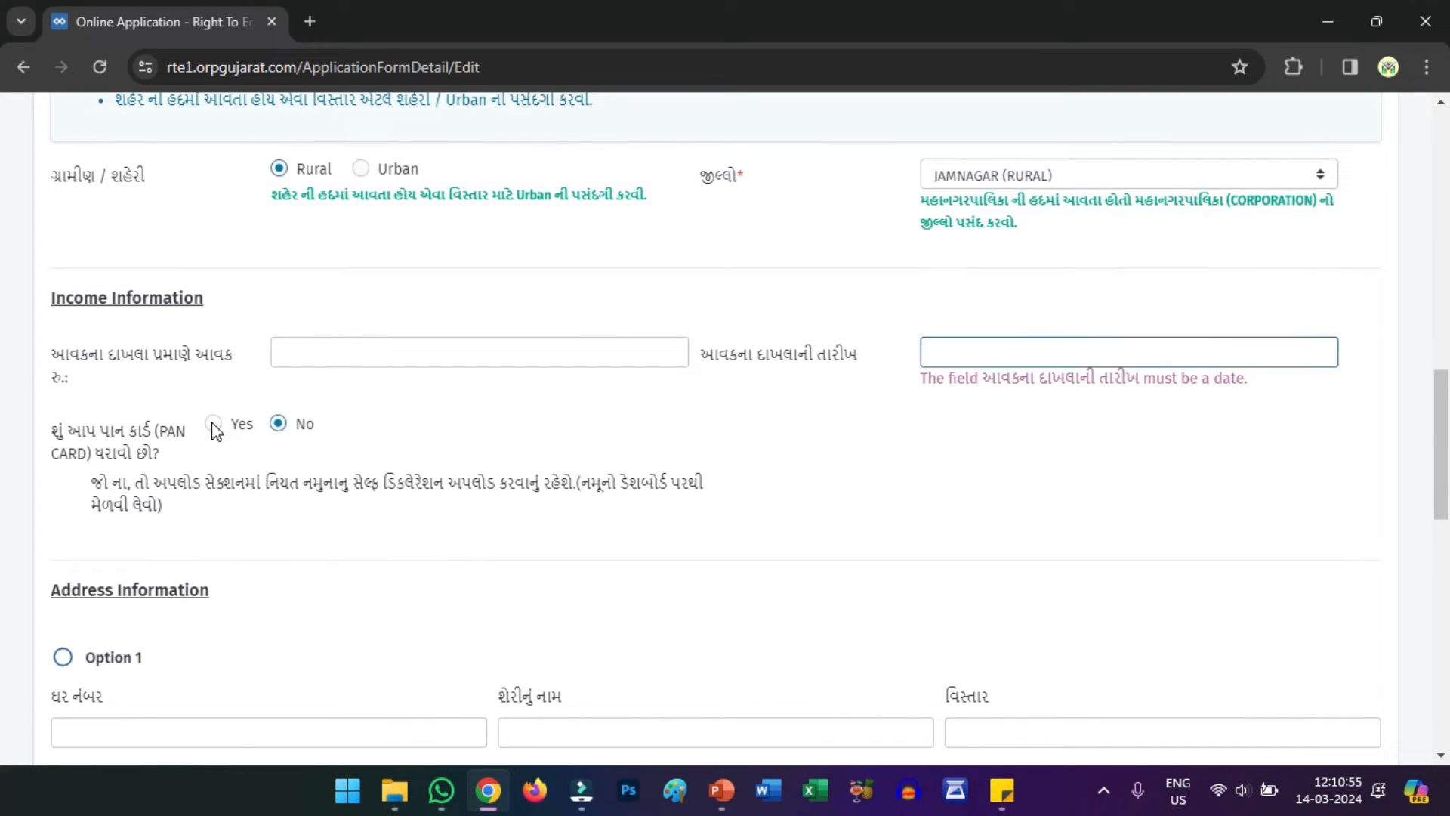
{"action": "left_click", "coordinate": [259, 501]}
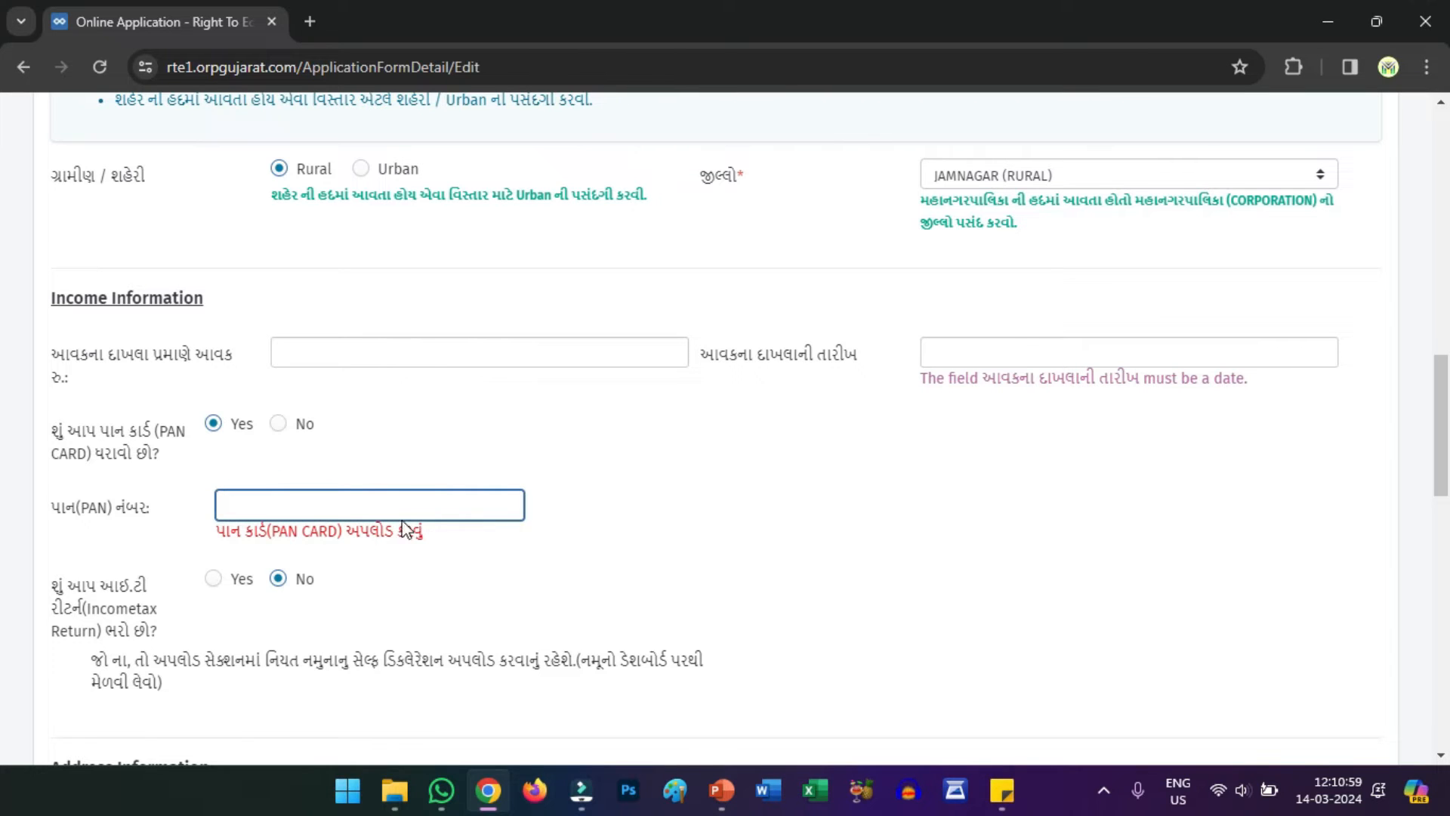
{"action": "left_click", "coordinate": [278, 423]}
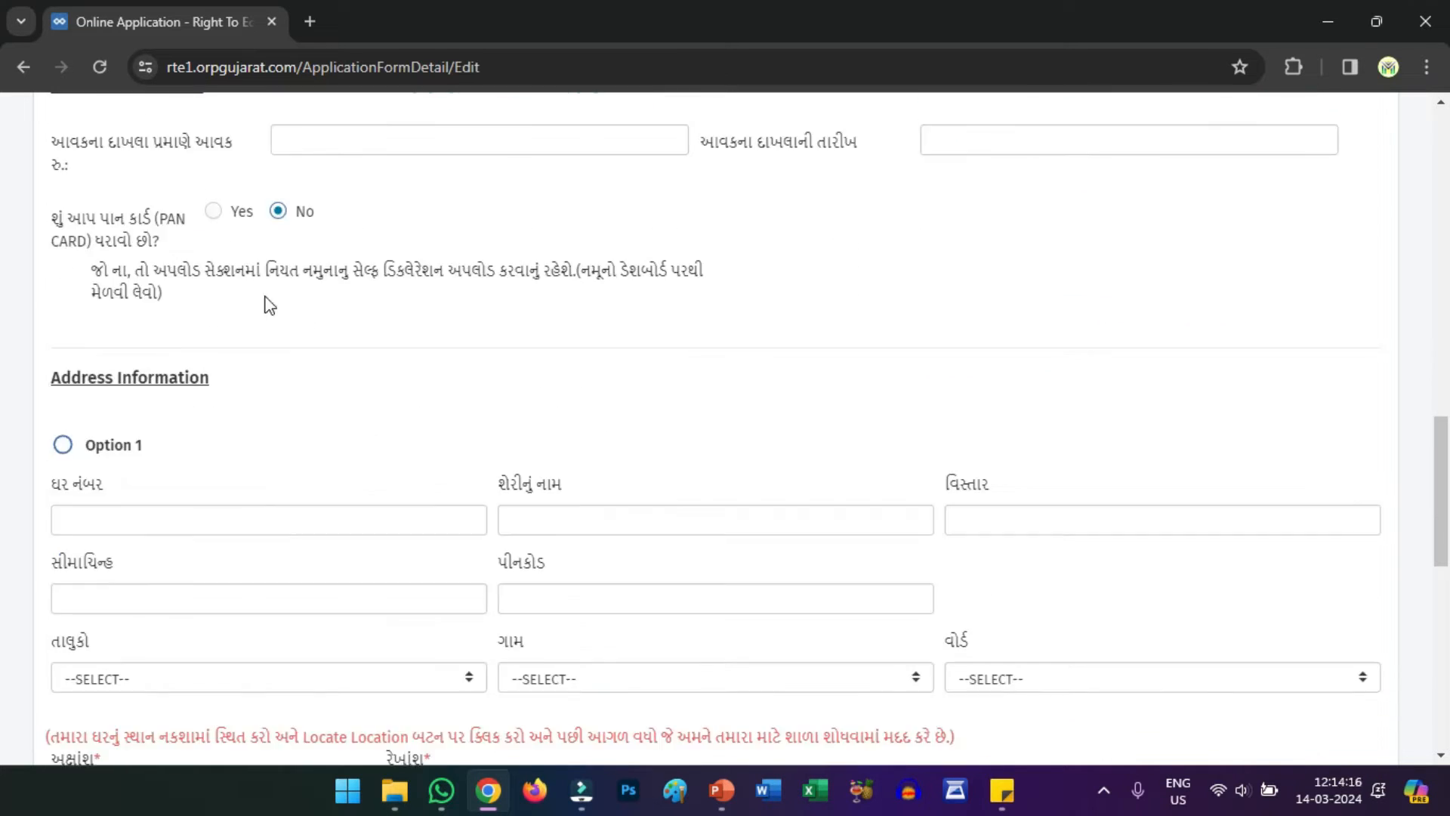
Step: Examine the house number, street name, area and landmark fields under Option 1 of the Address Information section
{"action": "scroll", "coordinate": [356, 305], "scroll_direction": "down", "scroll_amount": 2}
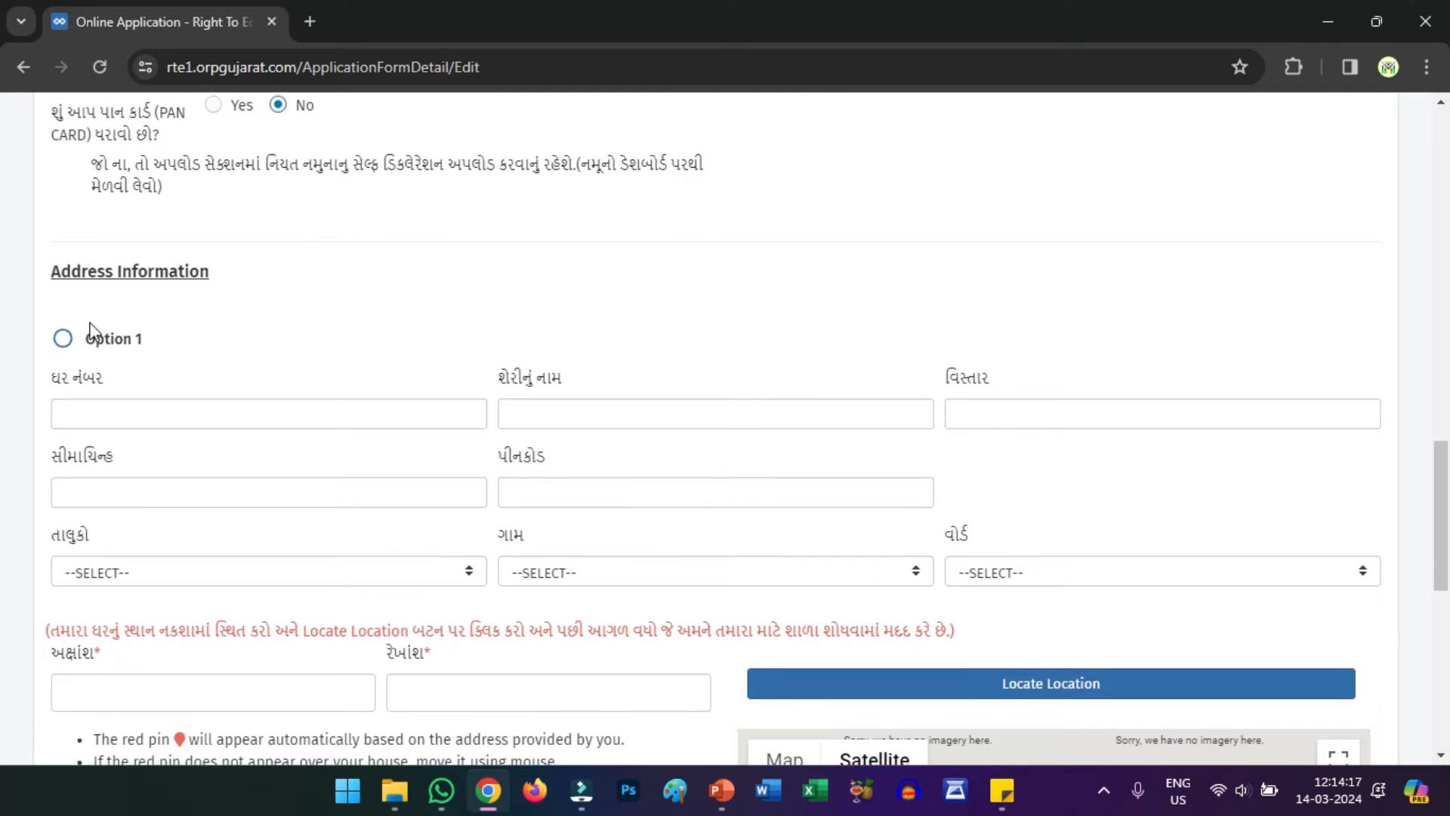
{"action": "scroll", "coordinate": [100, 321], "scroll_direction": "down", "scroll_amount": 1}
{"action": "left_click", "coordinate": [96, 302]}
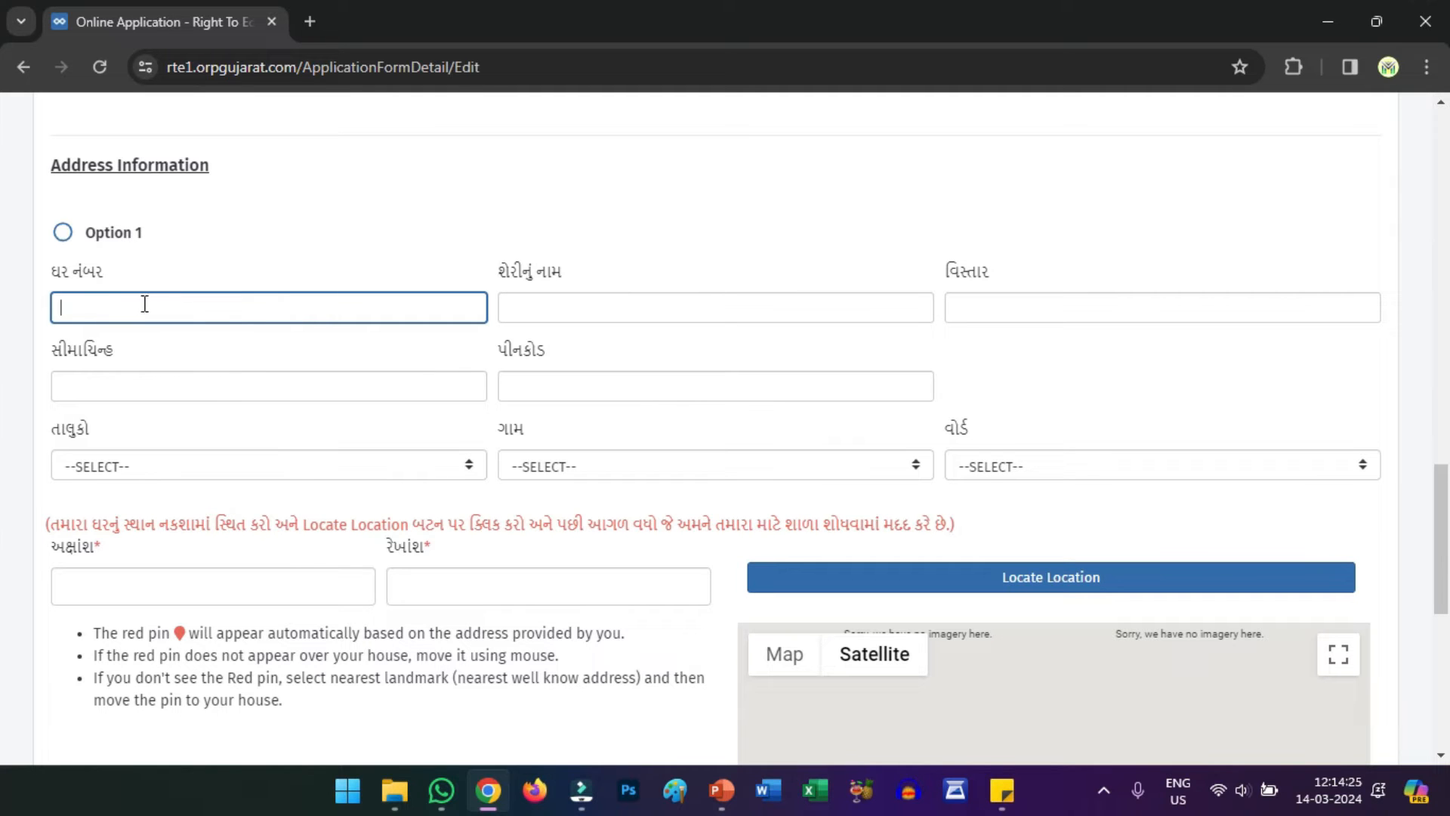
{"action": "left_click", "coordinate": [520, 314]}
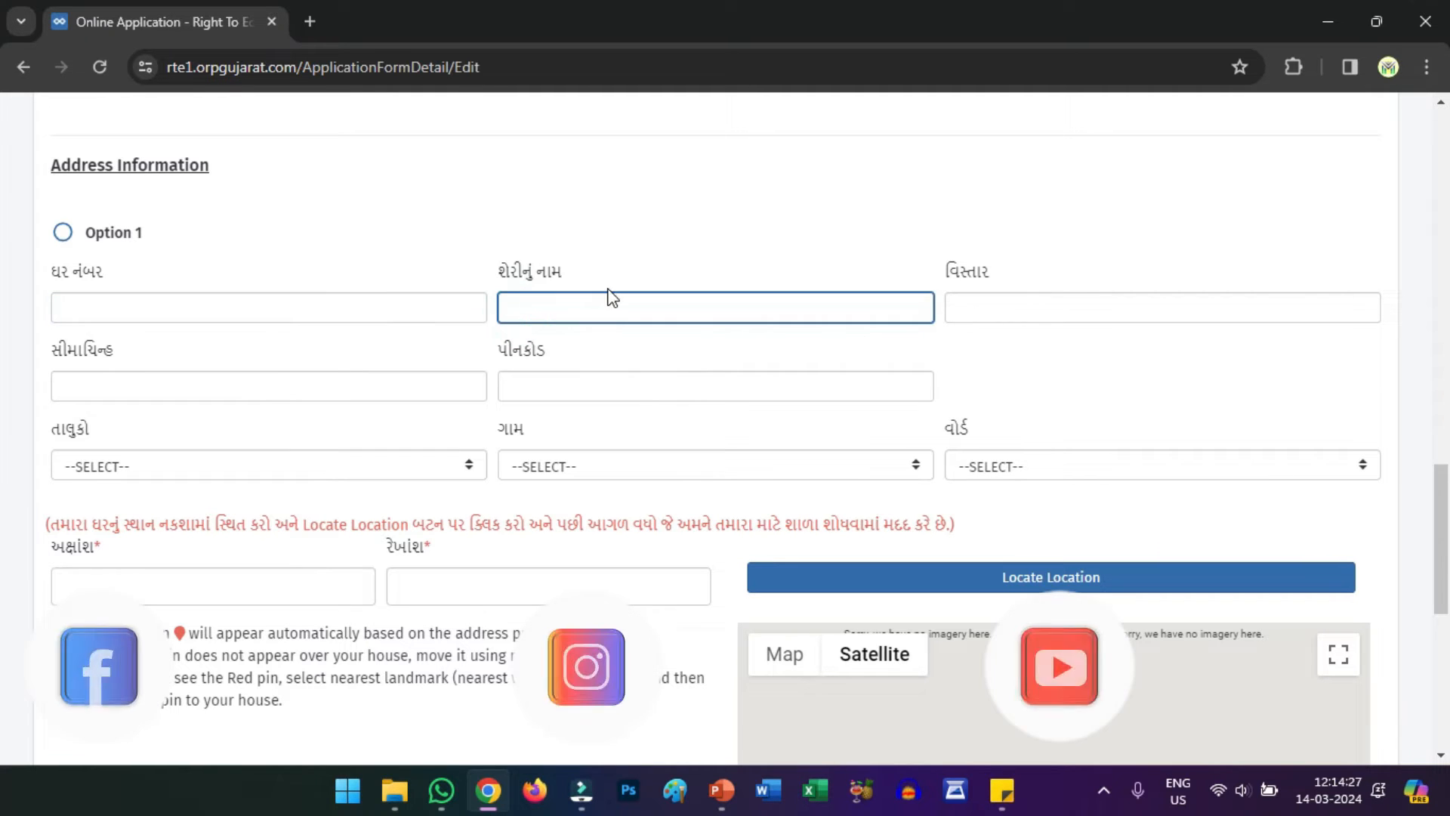
{"action": "left_click", "coordinate": [1024, 305]}
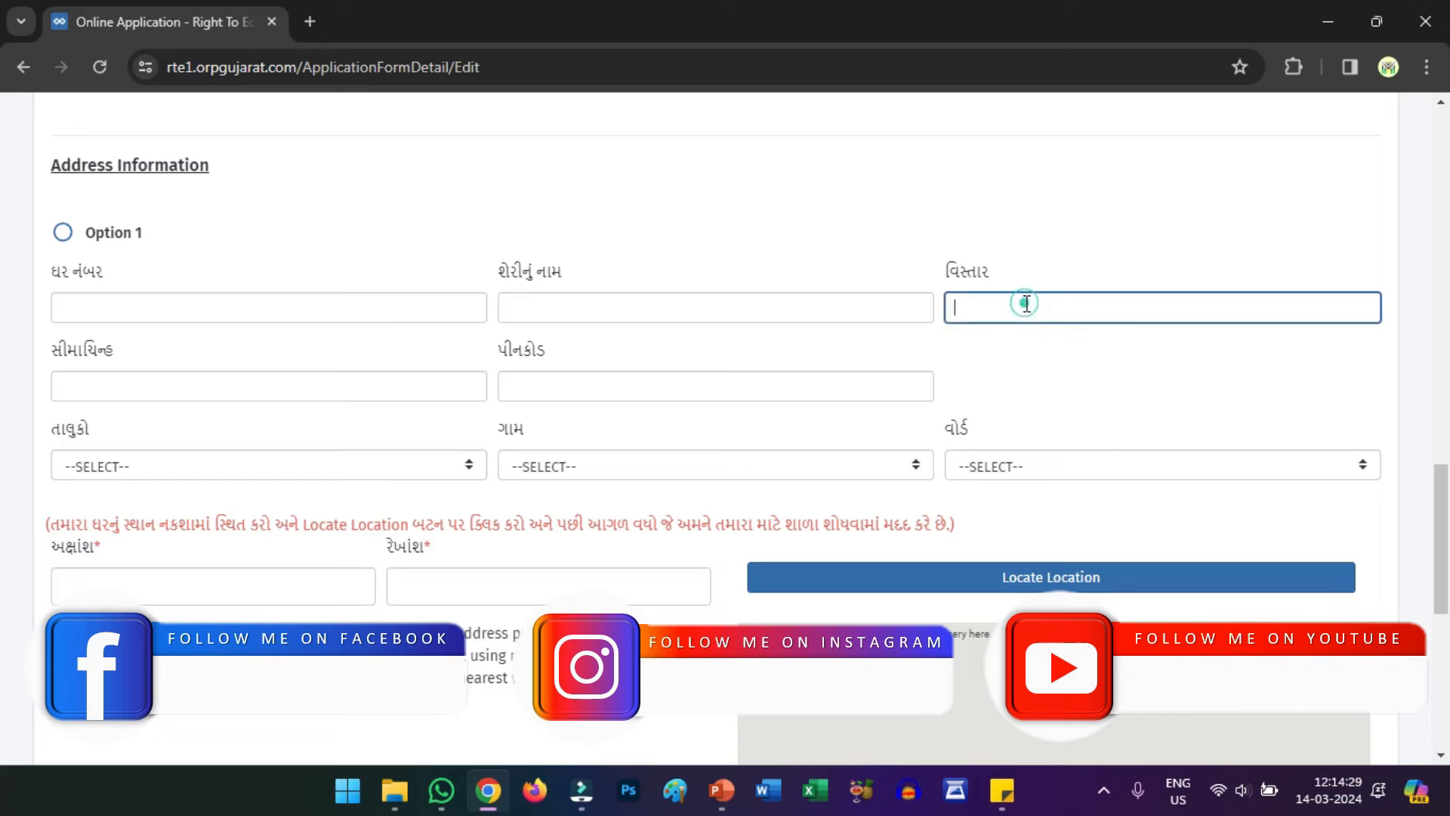
{"action": "left_click", "coordinate": [173, 395]}
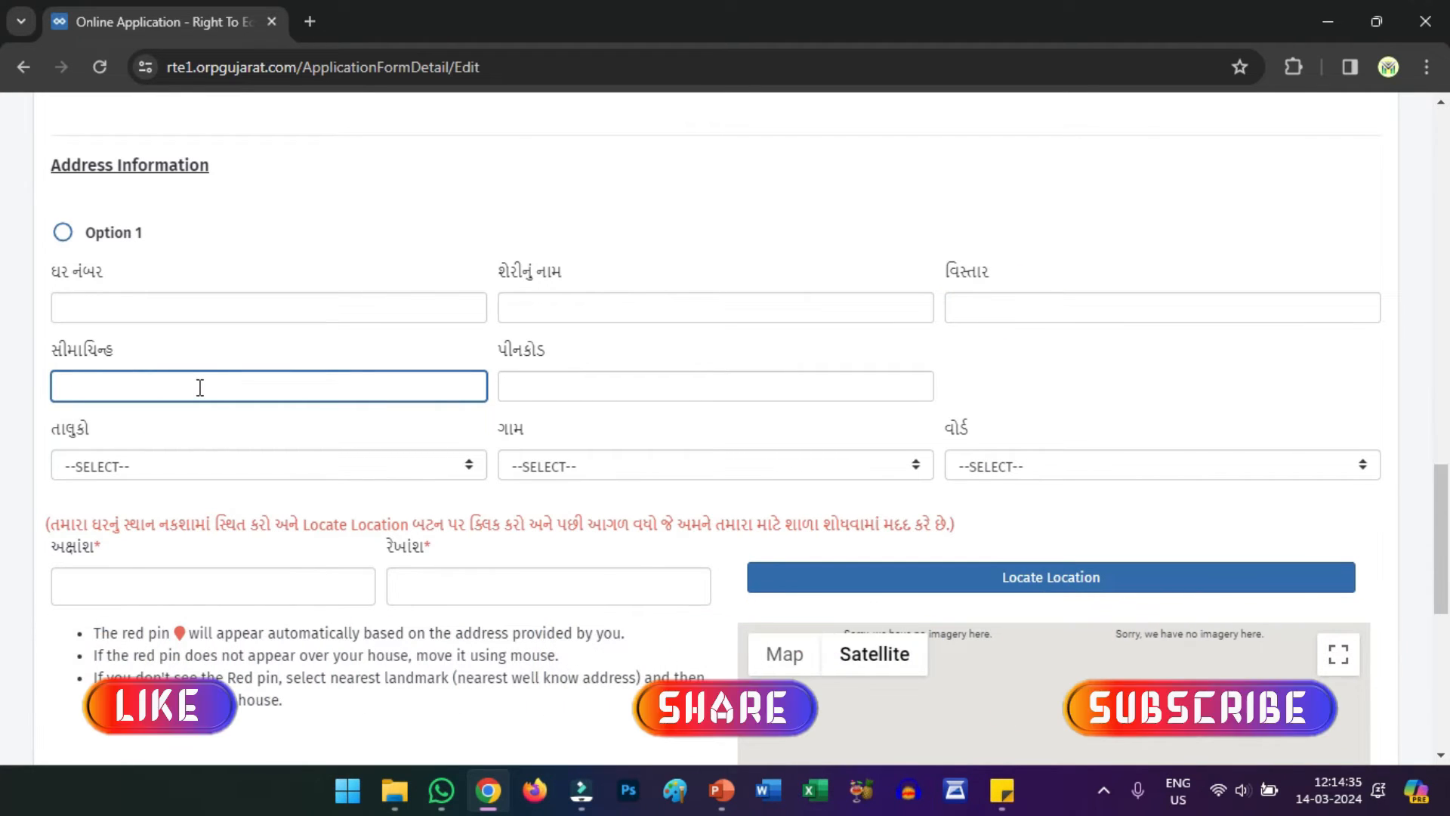
Step: Enter the postal code for the Option 1 address and choose JAMNAGAR CITY as the taluka
{"action": "left_click", "coordinate": [570, 385]}
{"action": "type", "text": "361120"}
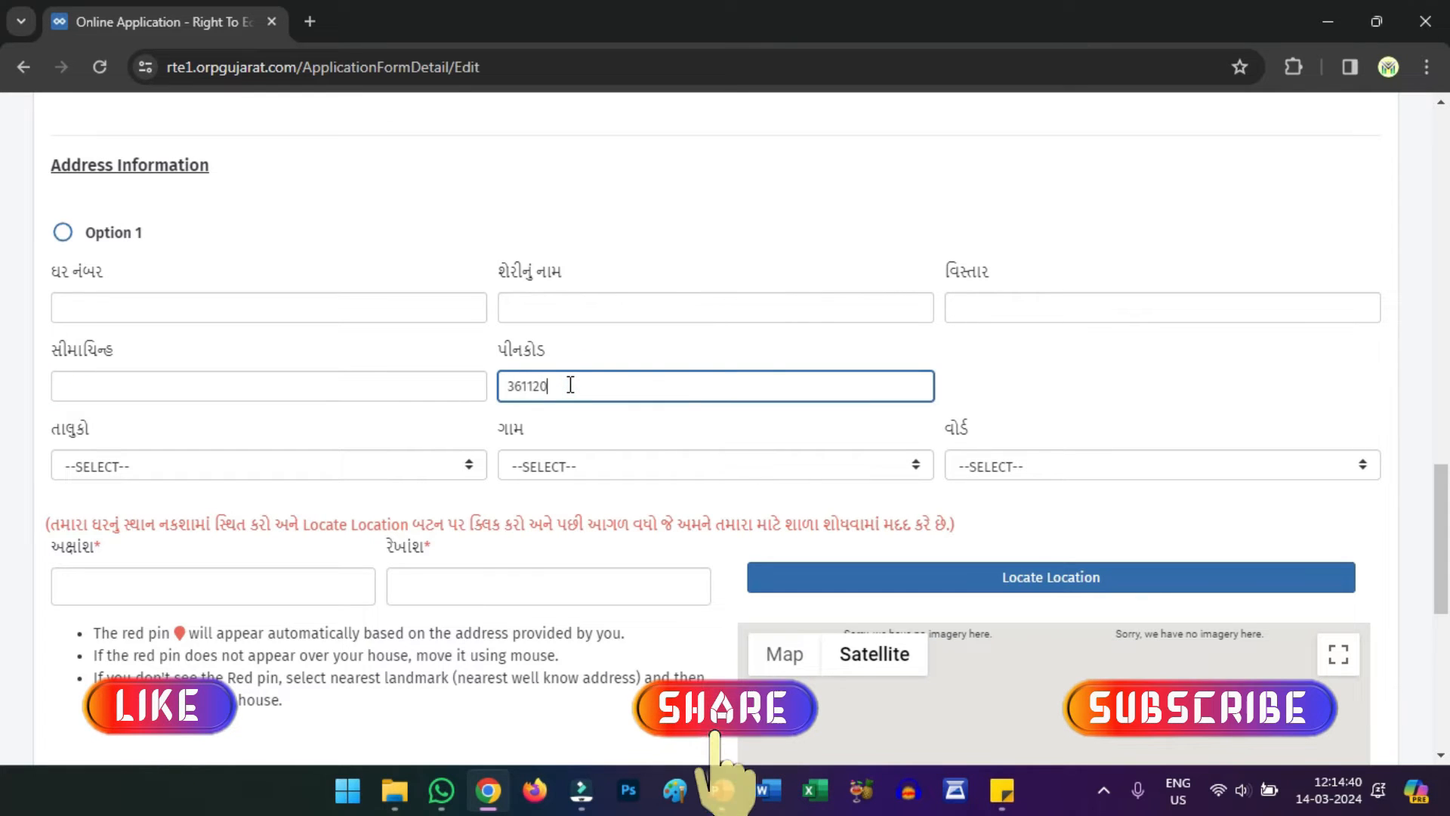
{"action": "left_click", "coordinate": [261, 464]}
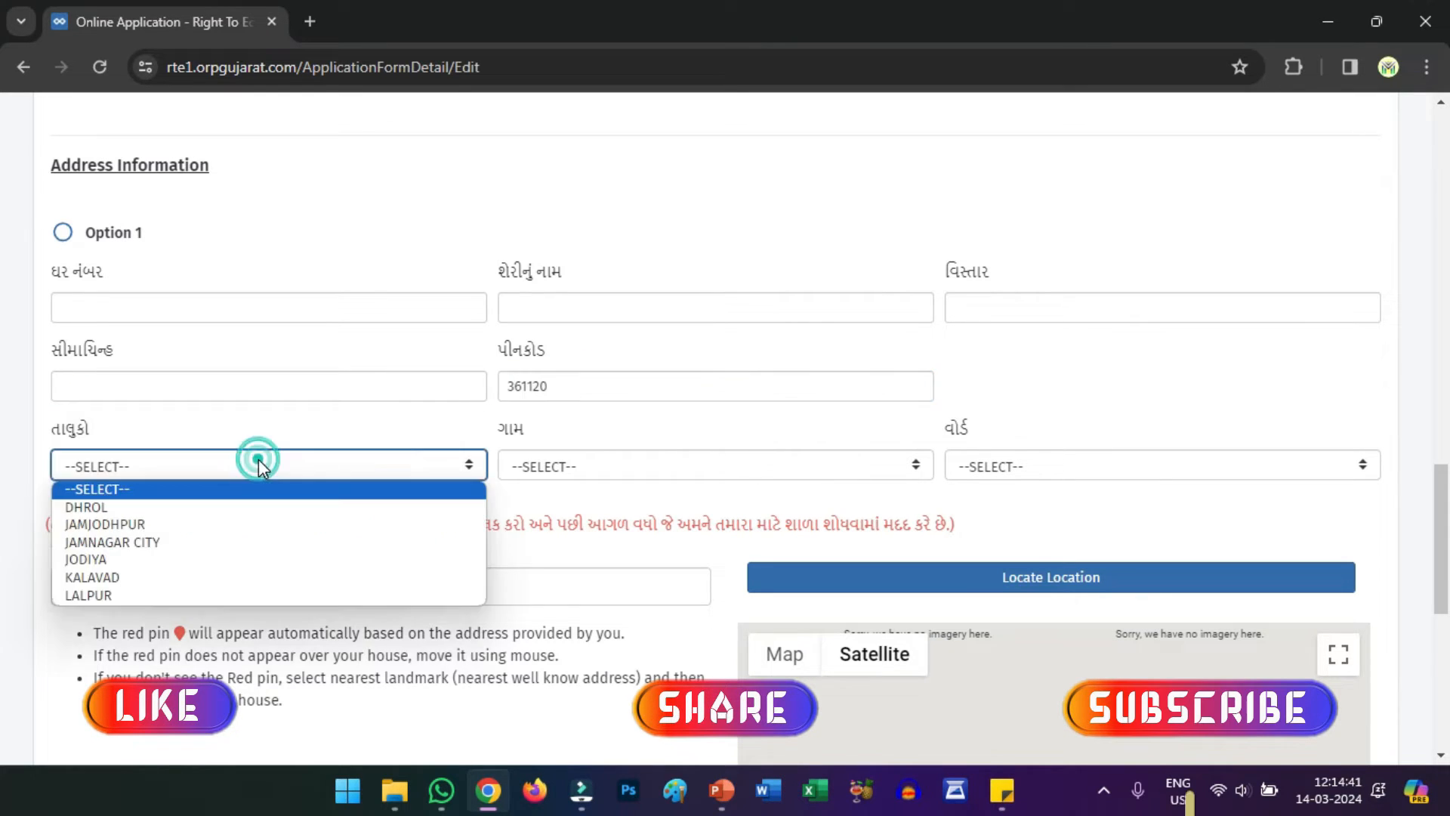
{"action": "left_click", "coordinate": [123, 544]}
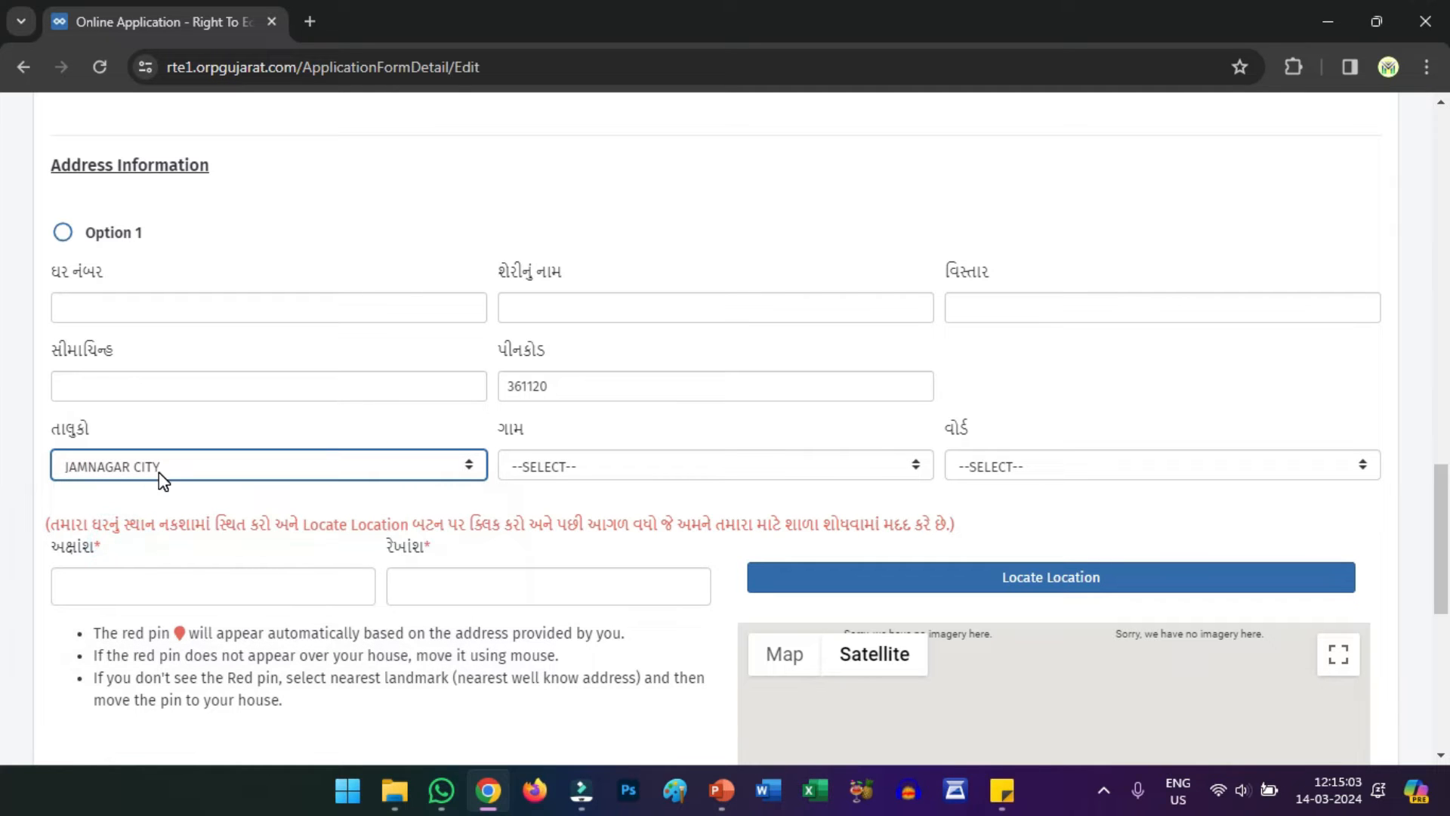
Step: Choose DHUNVAV as the village for the Option 1 address
{"action": "left_click", "coordinate": [545, 466]}
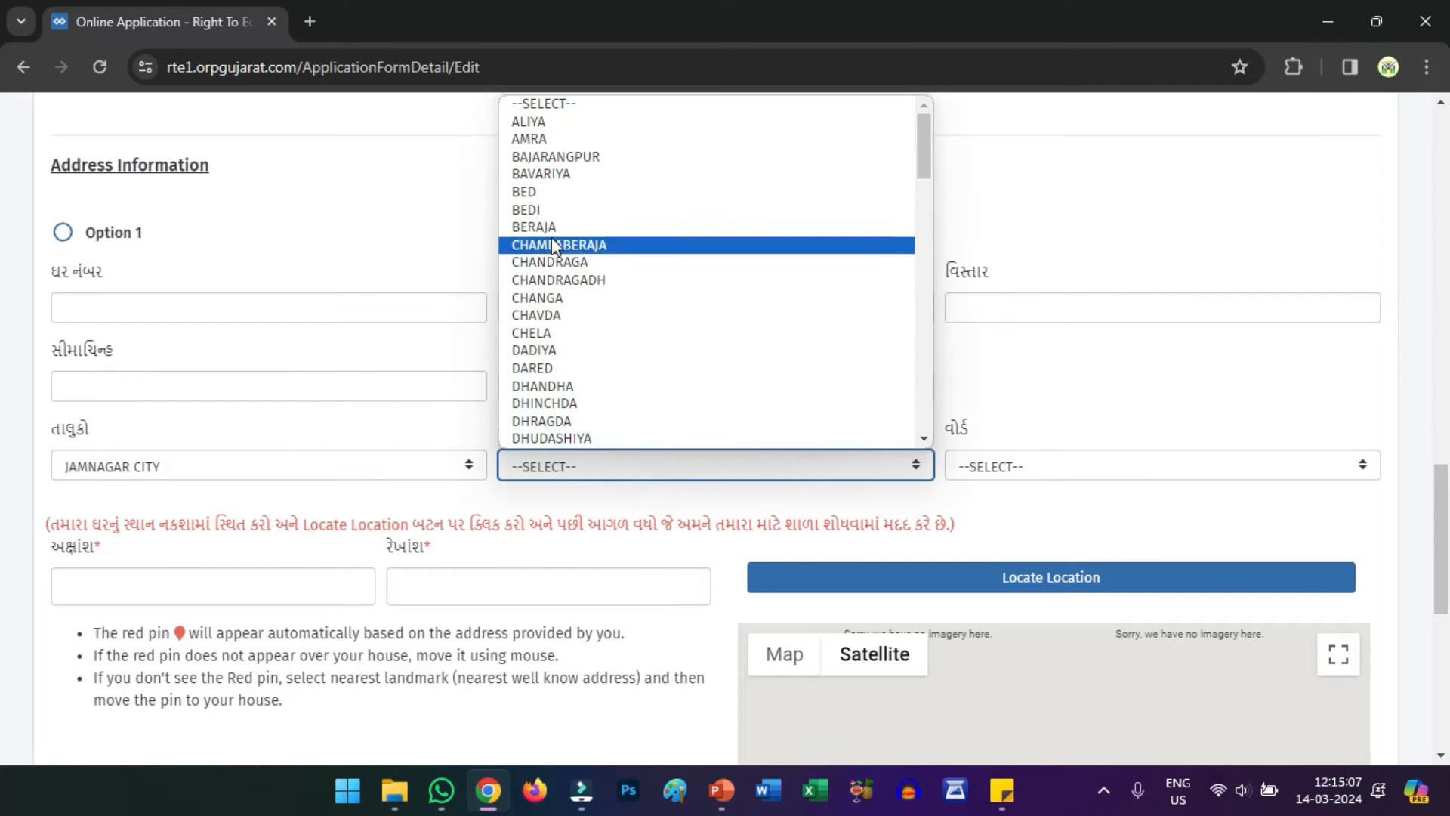
{"action": "scroll", "coordinate": [553, 245], "scroll_direction": "down", "scroll_amount": 3}
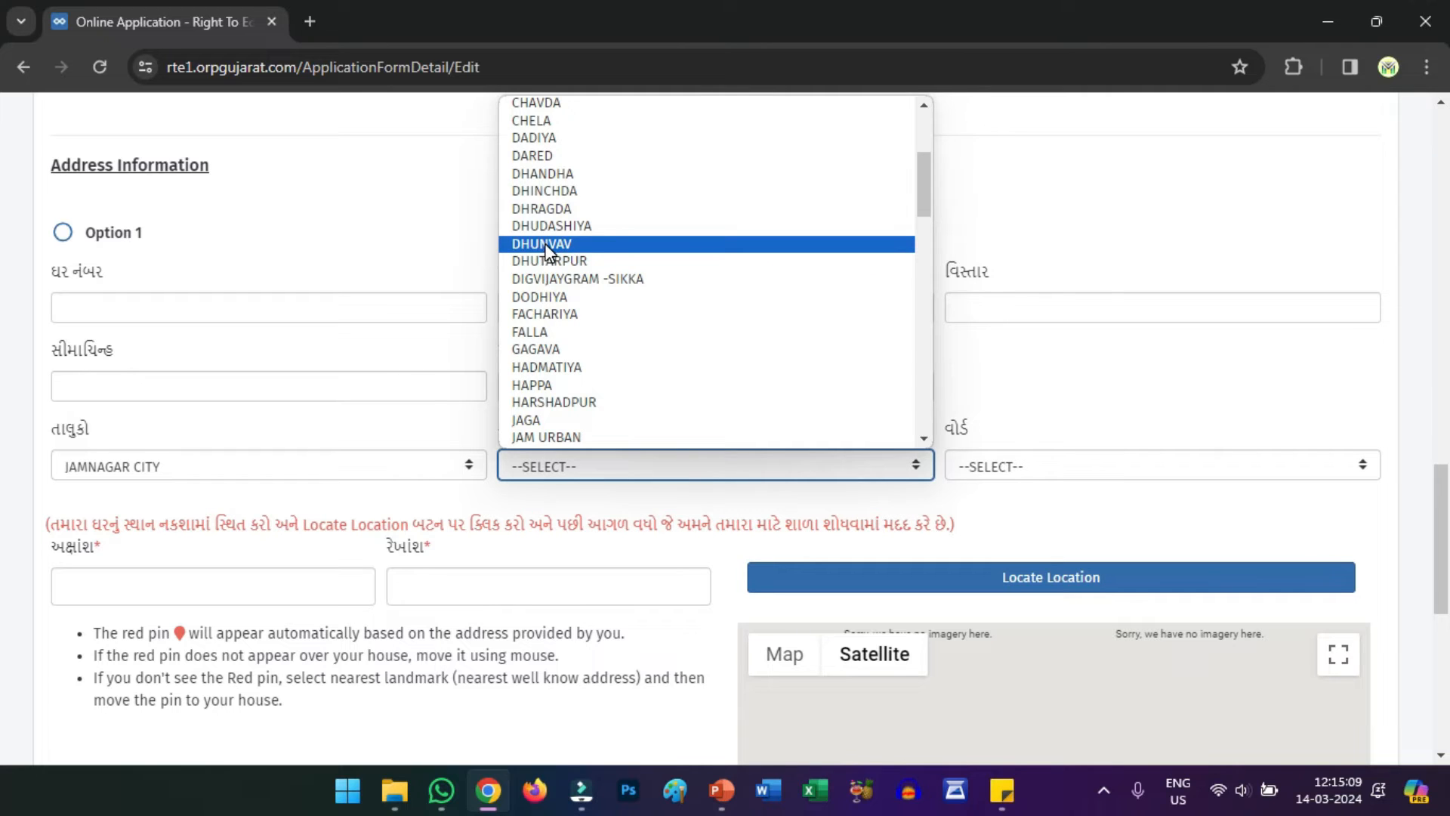
{"action": "left_click", "coordinate": [545, 243]}
{"action": "left_click", "coordinate": [524, 489]}
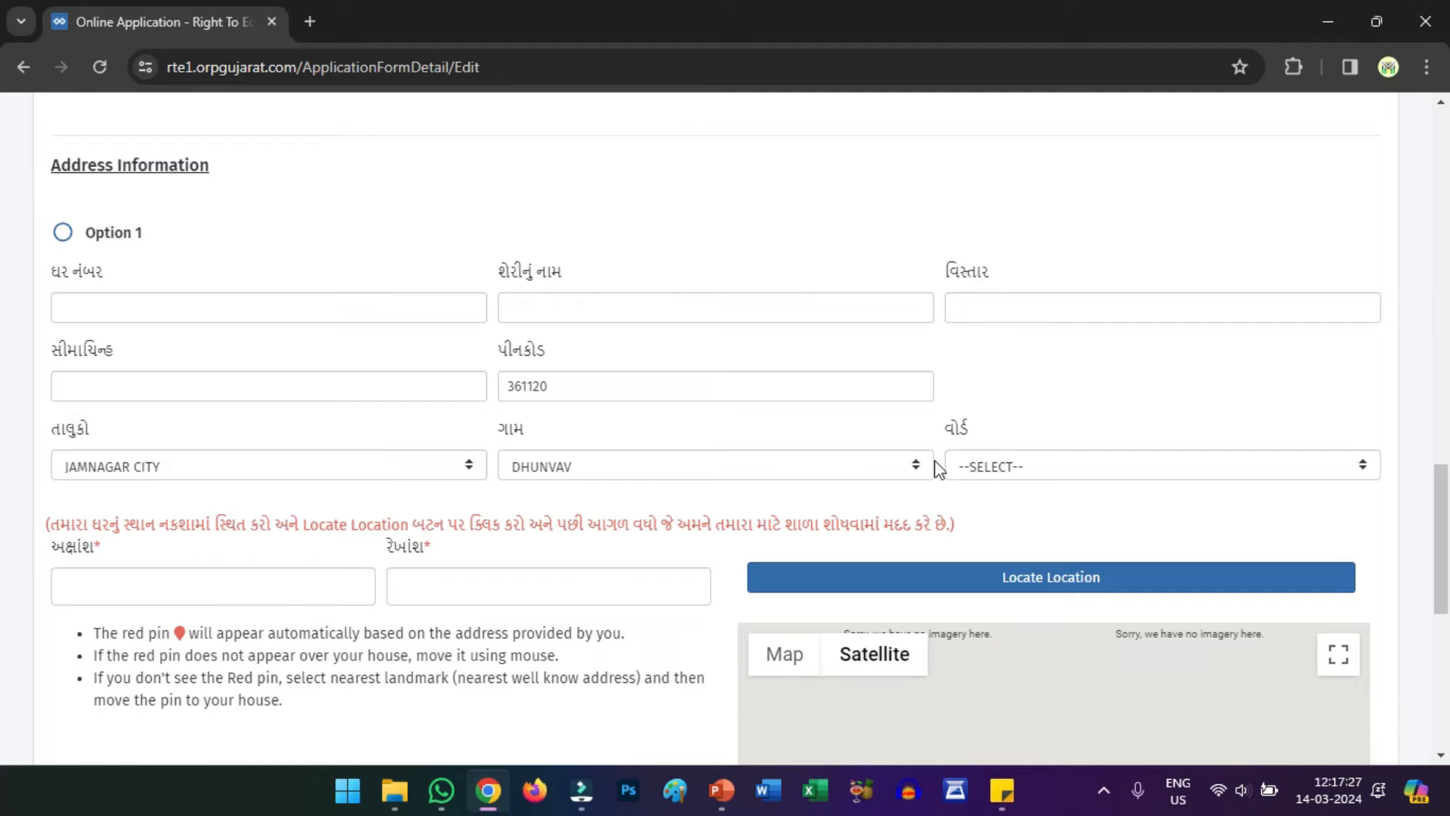
Step: Browse the available ward options for the Option 1 address without choosing one
{"action": "left_click", "coordinate": [979, 466]}
{"action": "scroll", "coordinate": [1075, 352], "scroll_direction": "down", "scroll_amount": 5}
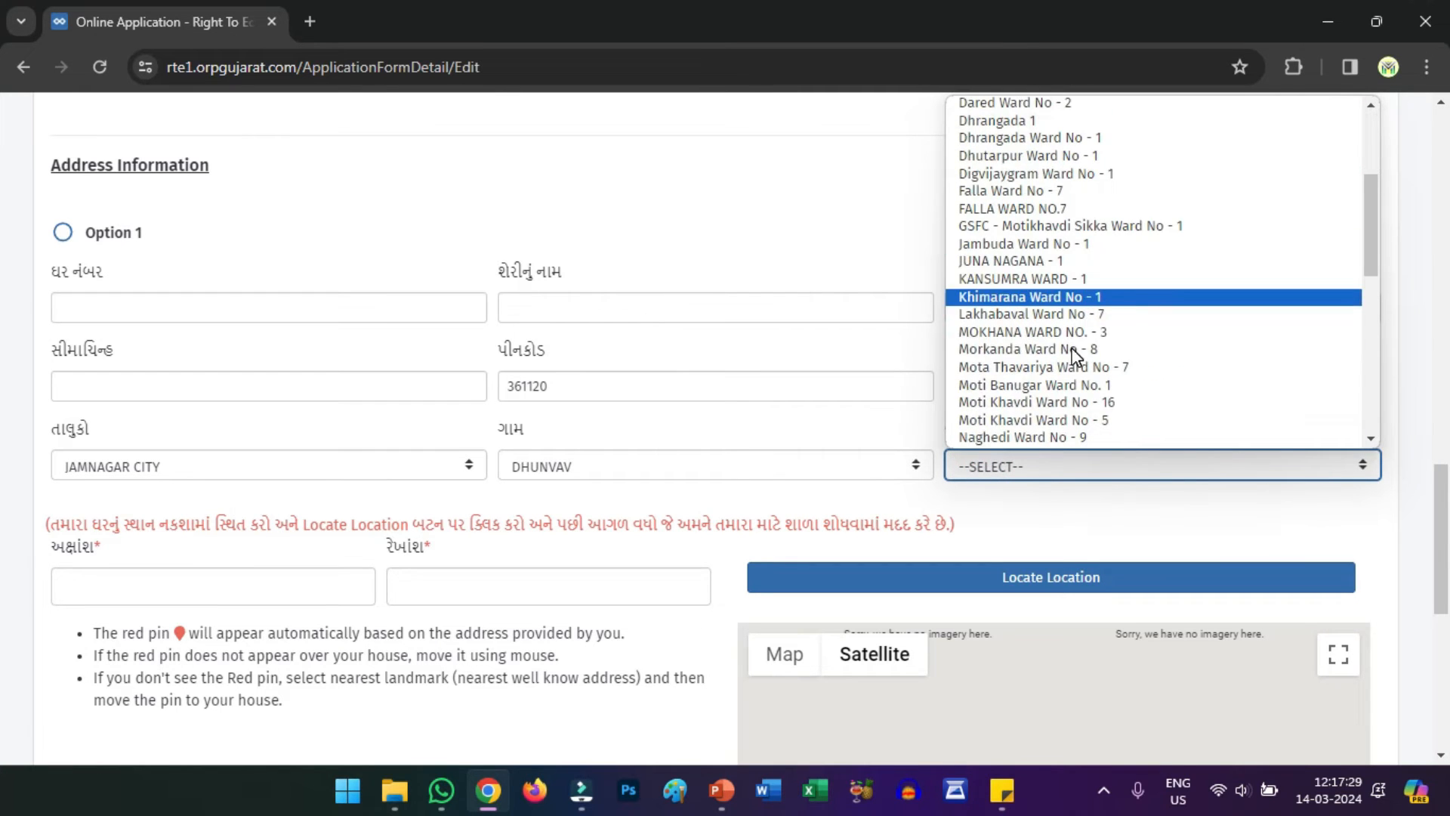
{"action": "scroll", "coordinate": [1019, 361], "scroll_direction": "up", "scroll_amount": 5}
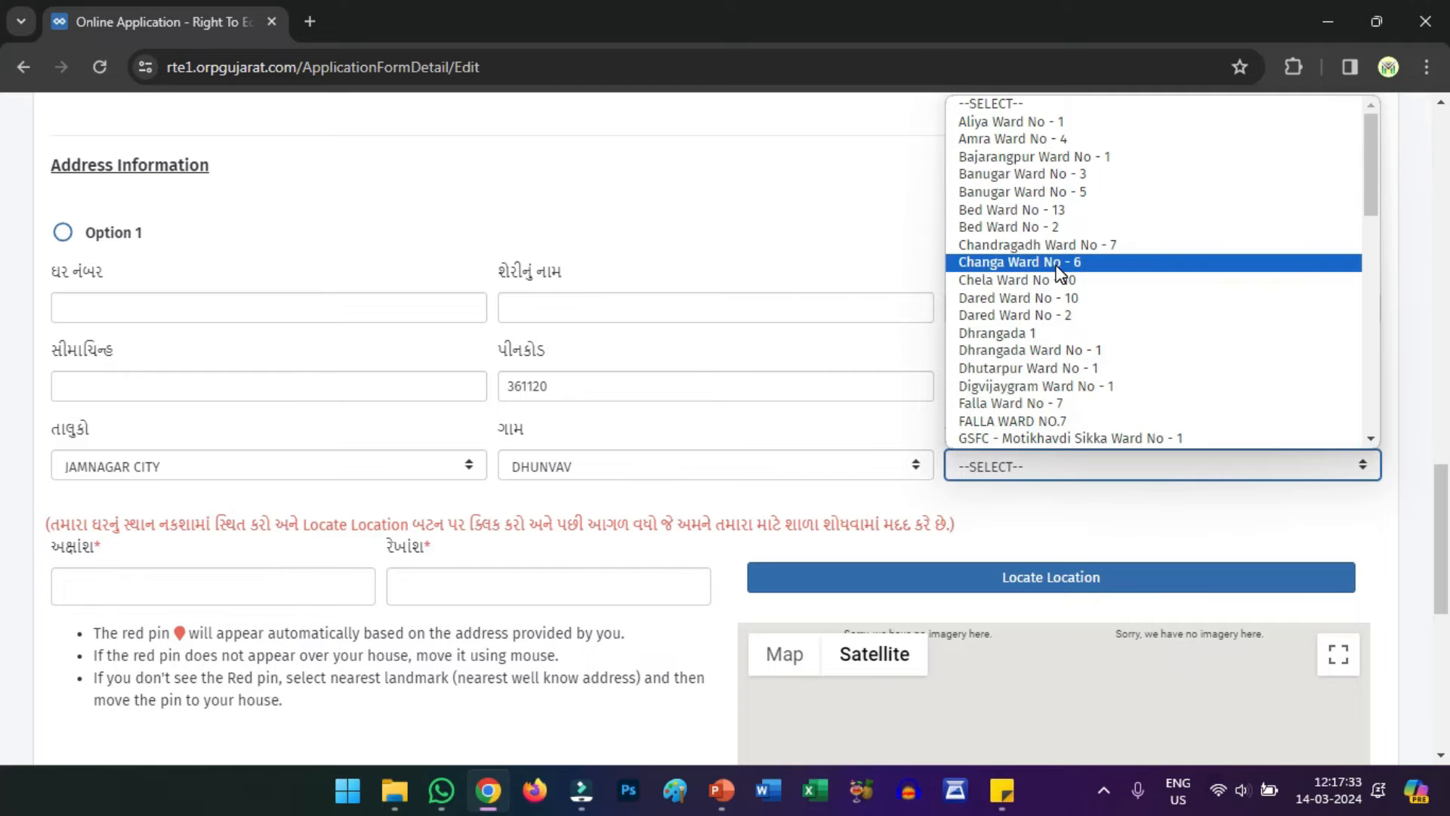
{"action": "scroll", "coordinate": [1057, 268], "scroll_direction": "down", "scroll_amount": 5}
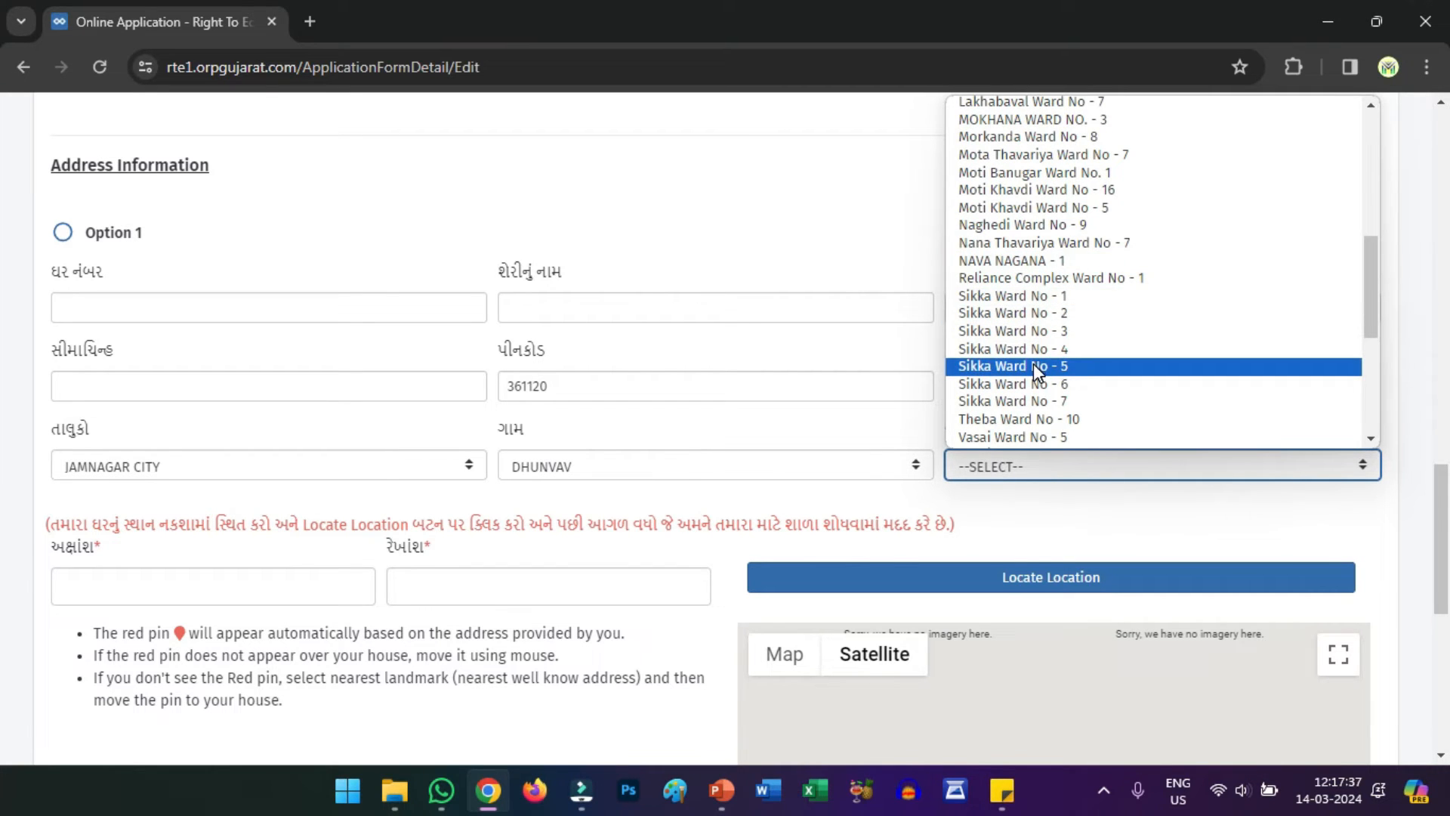
{"action": "scroll", "coordinate": [1035, 366], "scroll_direction": "down", "scroll_amount": 3}
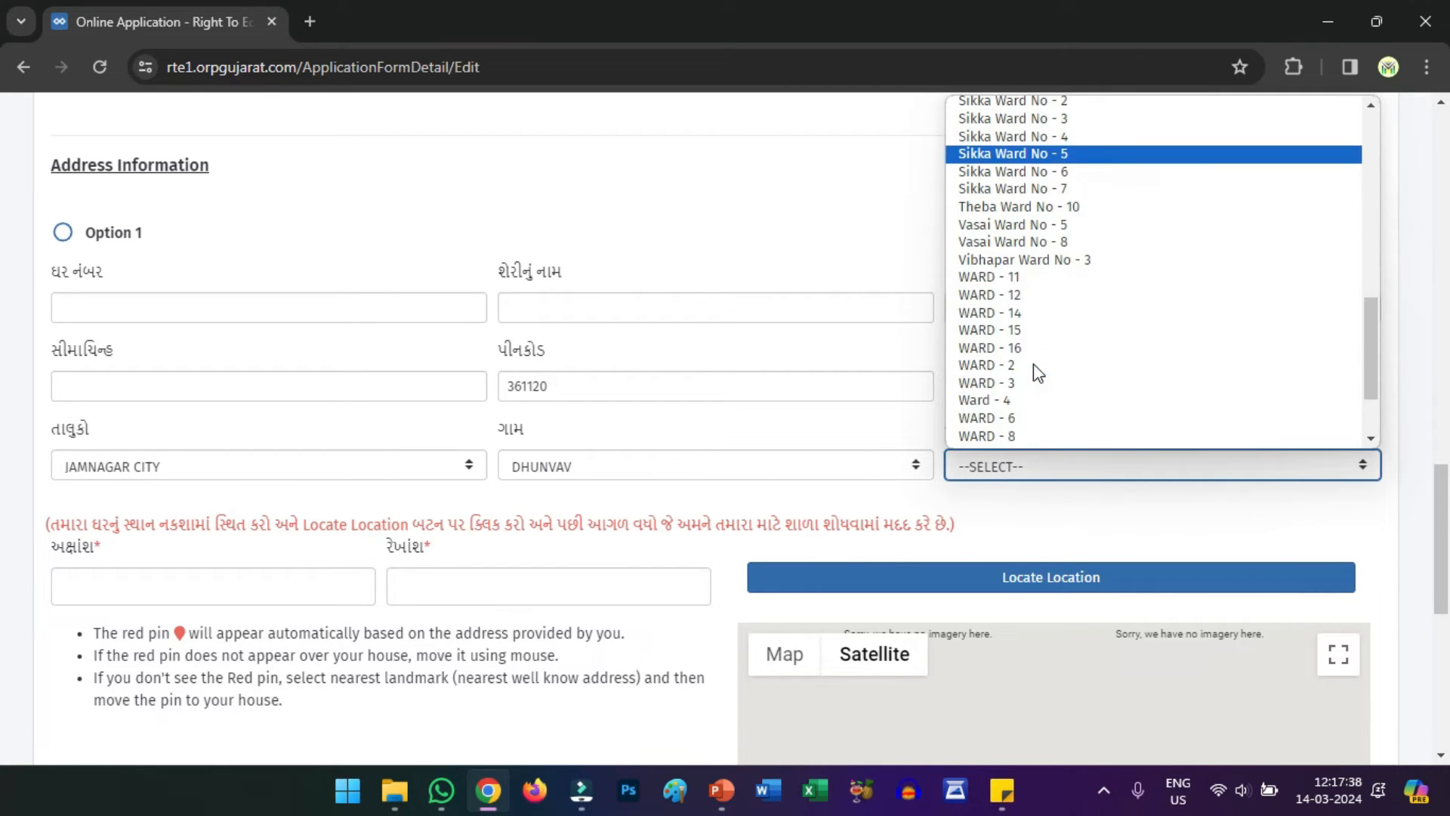
{"action": "left_click", "coordinate": [975, 495]}
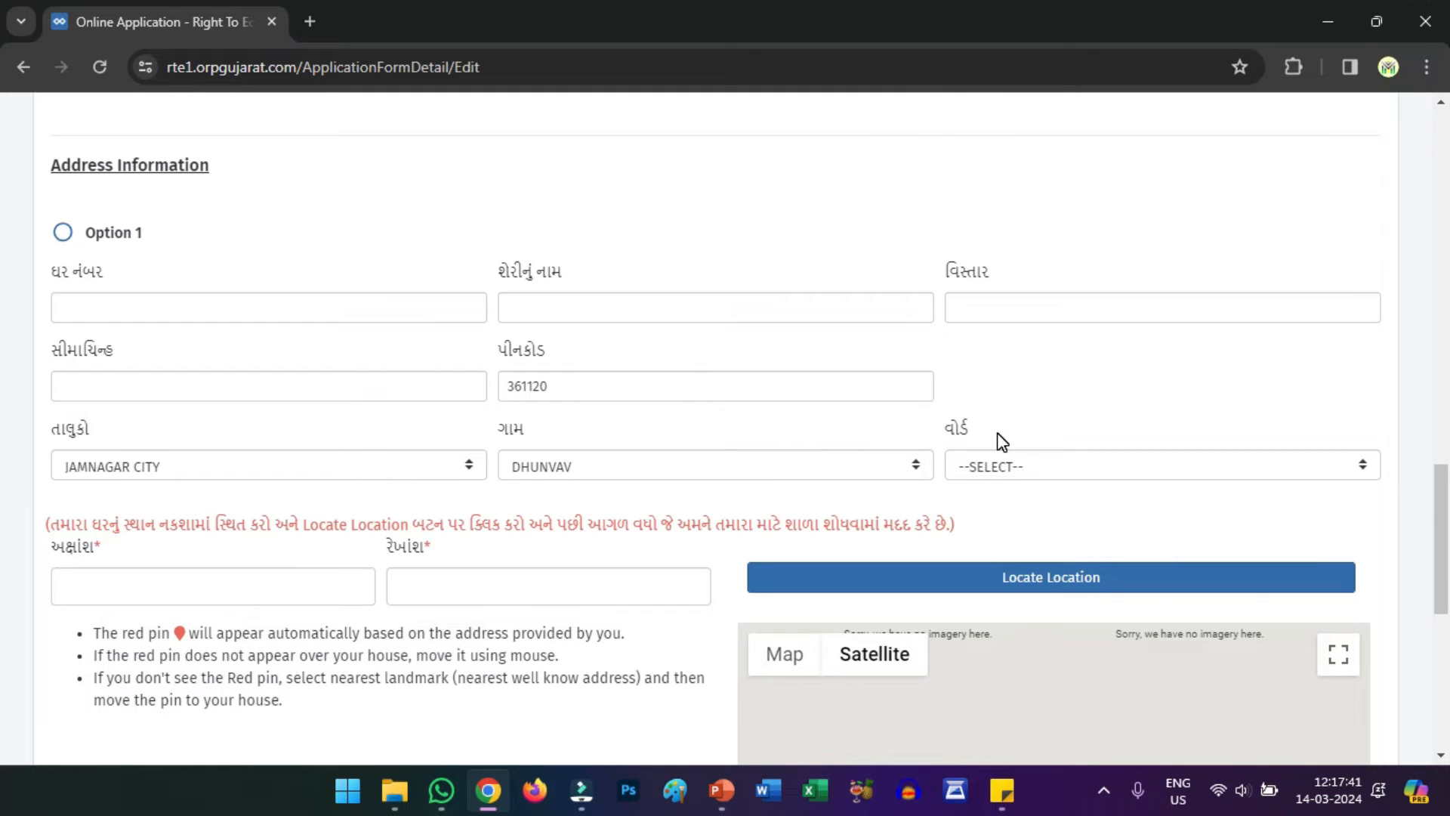
Step: Read the home location instruction and move the map's red pin onto the village's built-up area
{"action": "scroll", "coordinate": [710, 423], "scroll_direction": "down", "scroll_amount": 1}
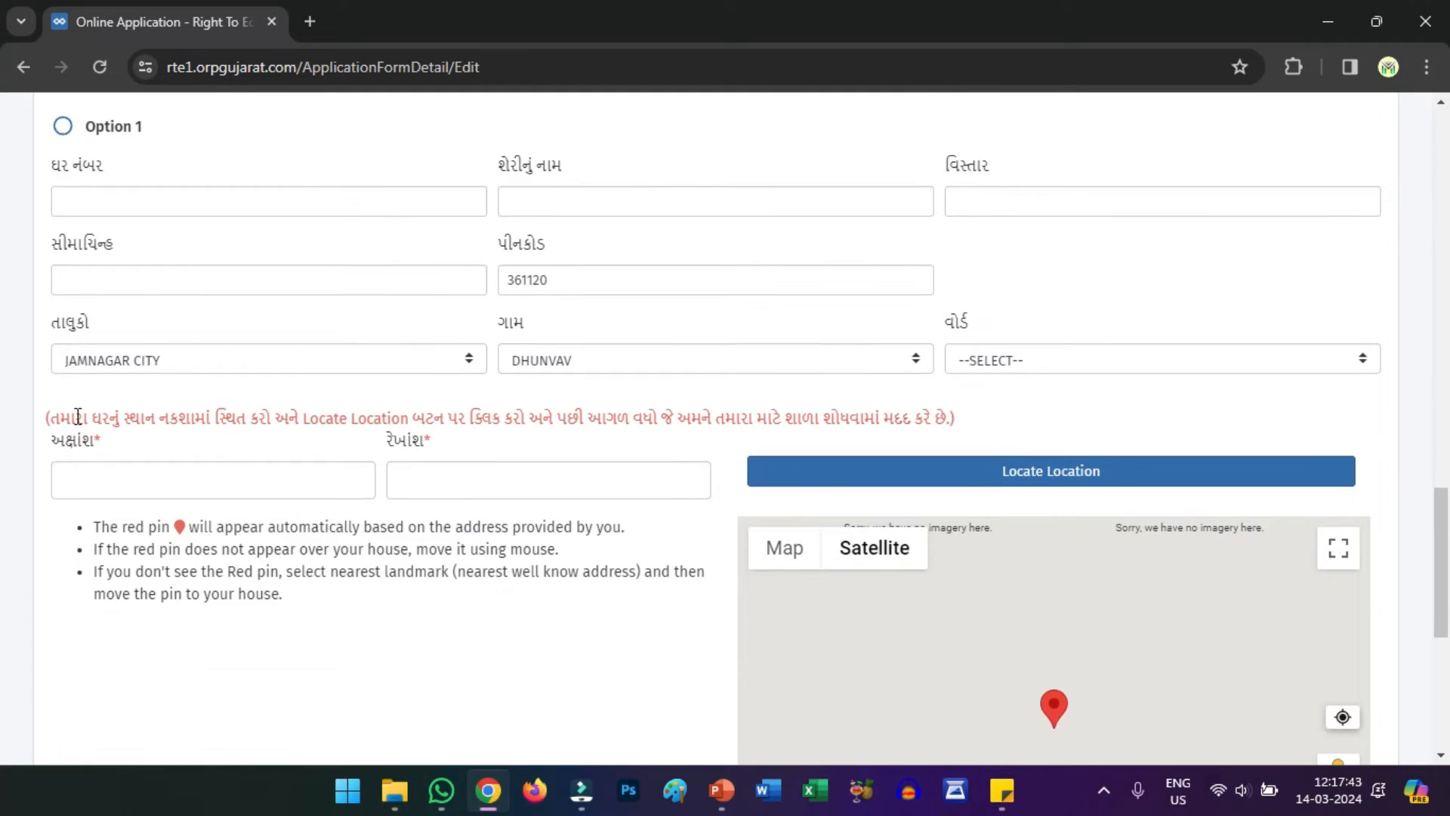
{"action": "left_click_drag", "start_coordinate": [51, 420], "coordinate": [961, 427]}
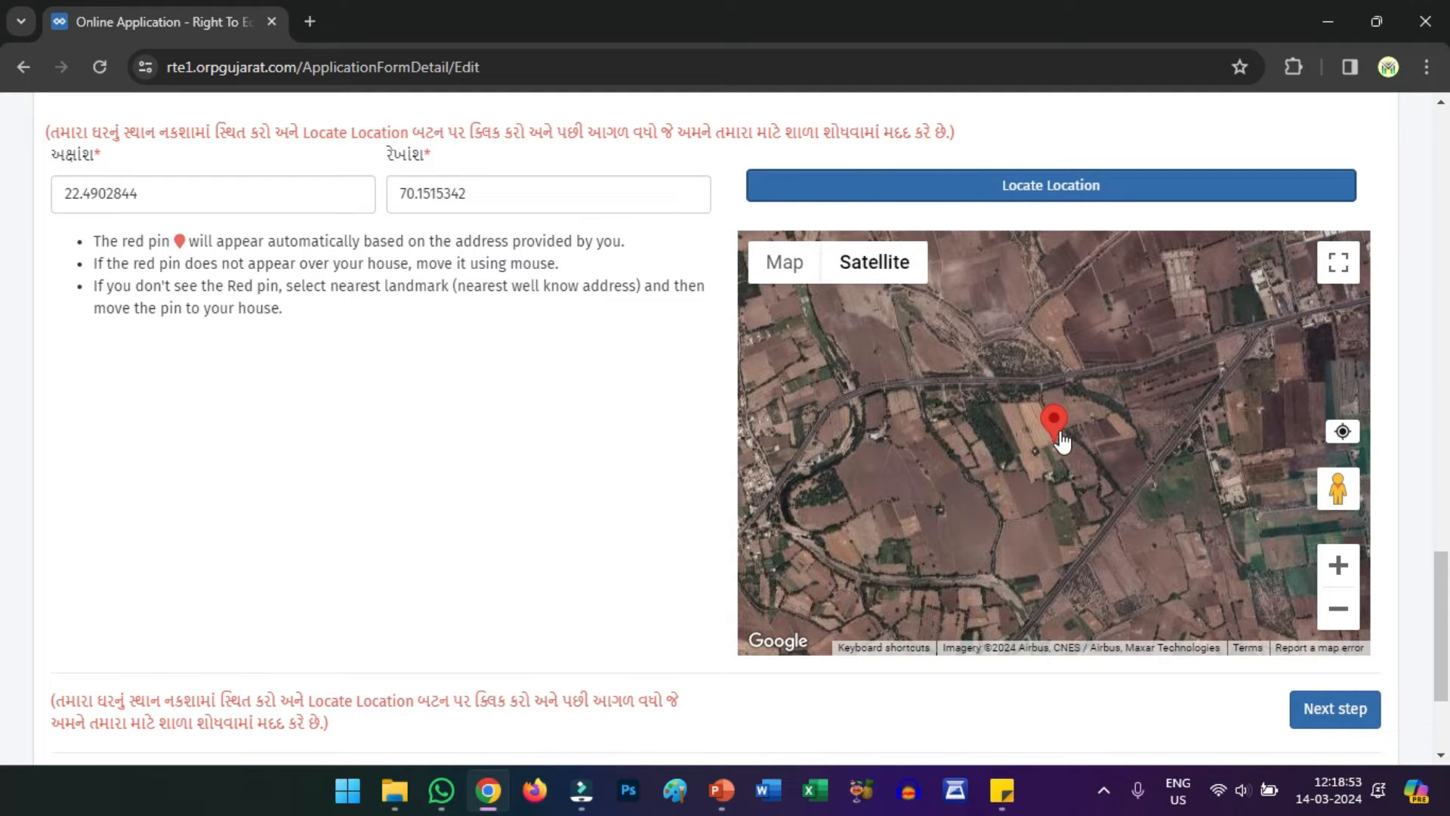
{"action": "left_click_drag", "start_coordinate": [1057, 425], "coordinate": [806, 504]}
{"action": "scroll", "coordinate": [801, 512], "scroll_direction": "up", "scroll_amount": 2}
{"action": "scroll", "coordinate": [868, 525], "scroll_direction": "down", "scroll_amount": 2}
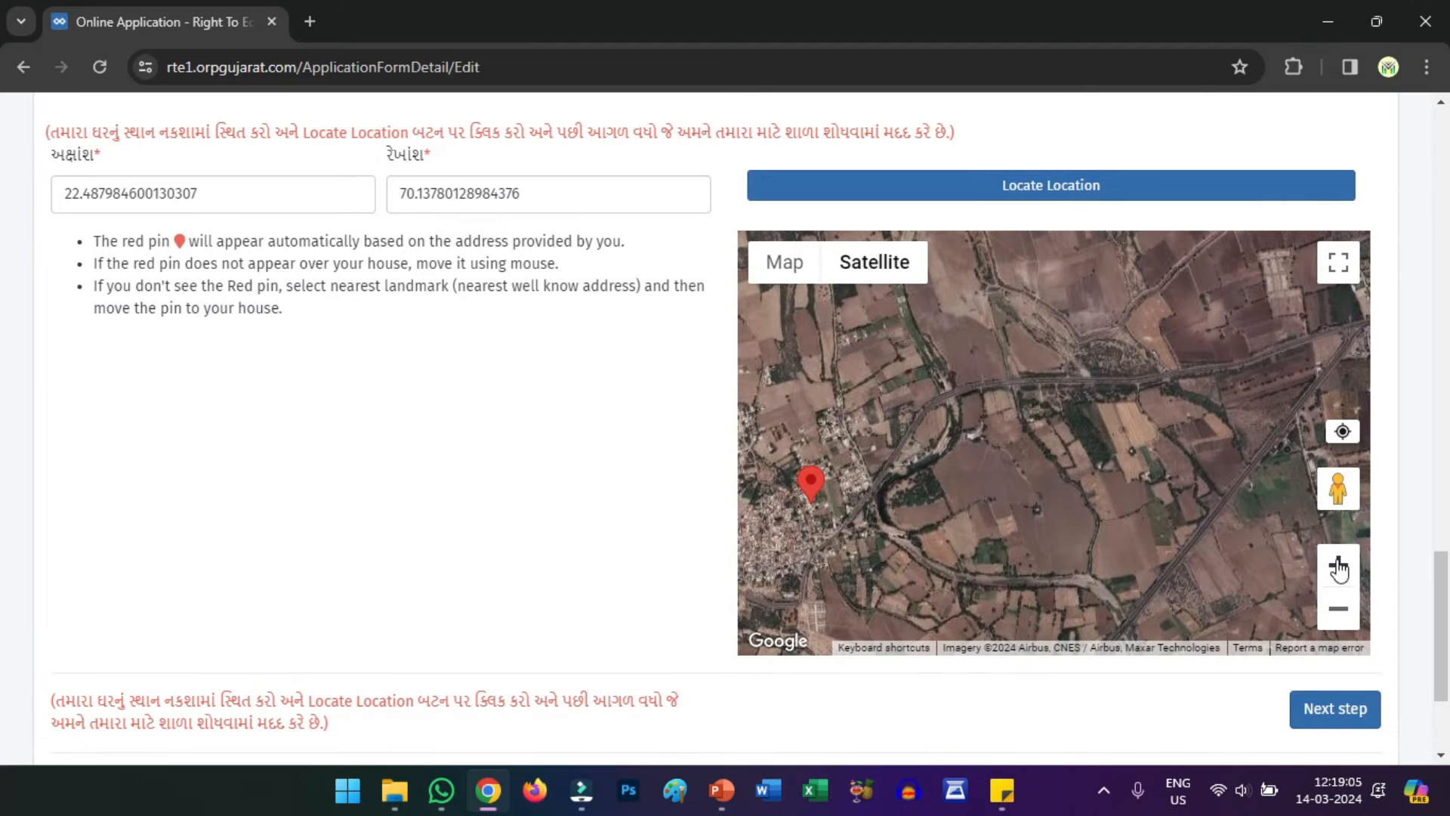
Step: Refine the red pin's position among the houses in a closer satellite view and submit the Form B details
{"action": "left_click", "coordinate": [1339, 573]}
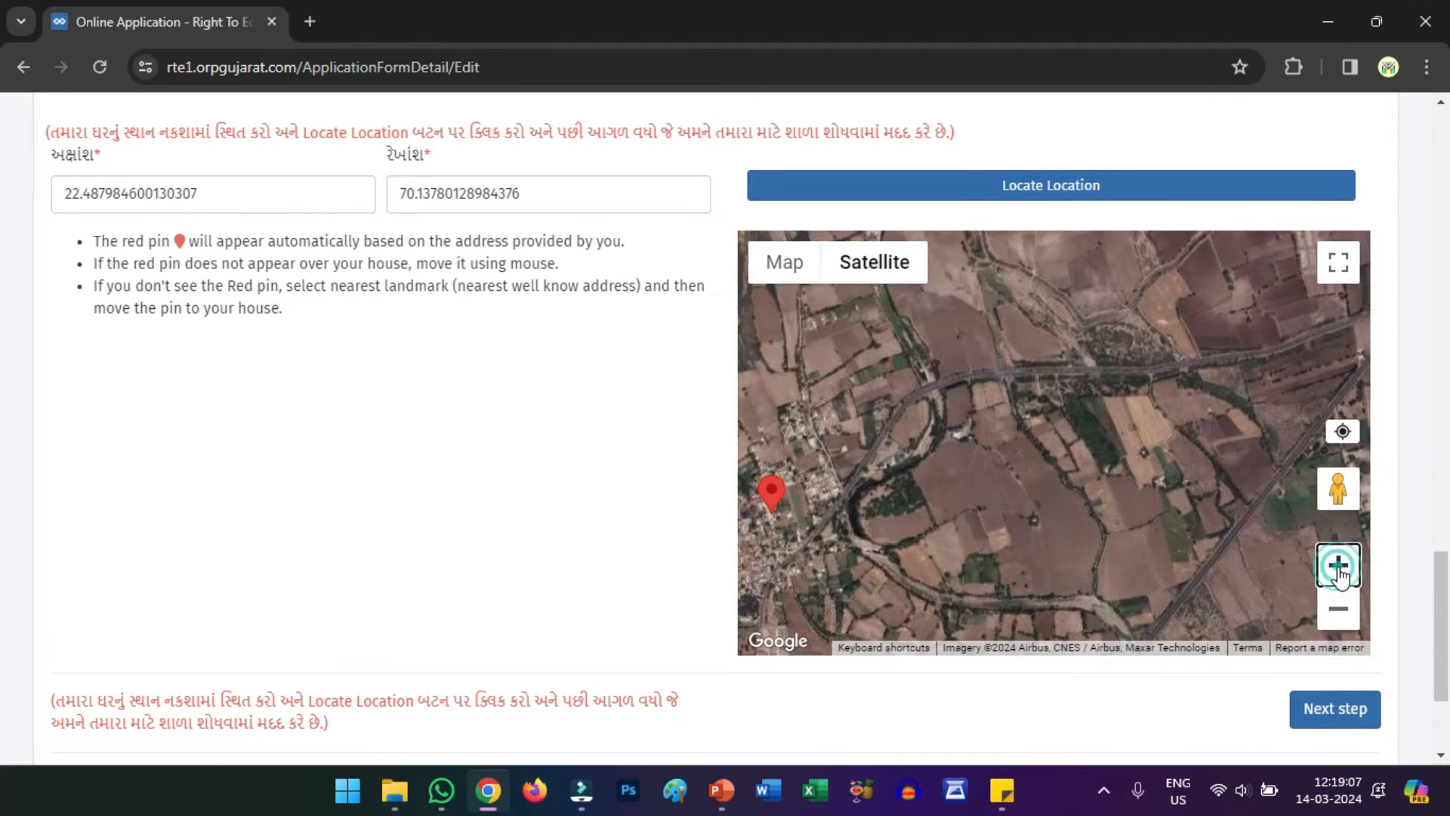
{"action": "left_click_drag", "start_coordinate": [924, 545], "coordinate": [1254, 430]}
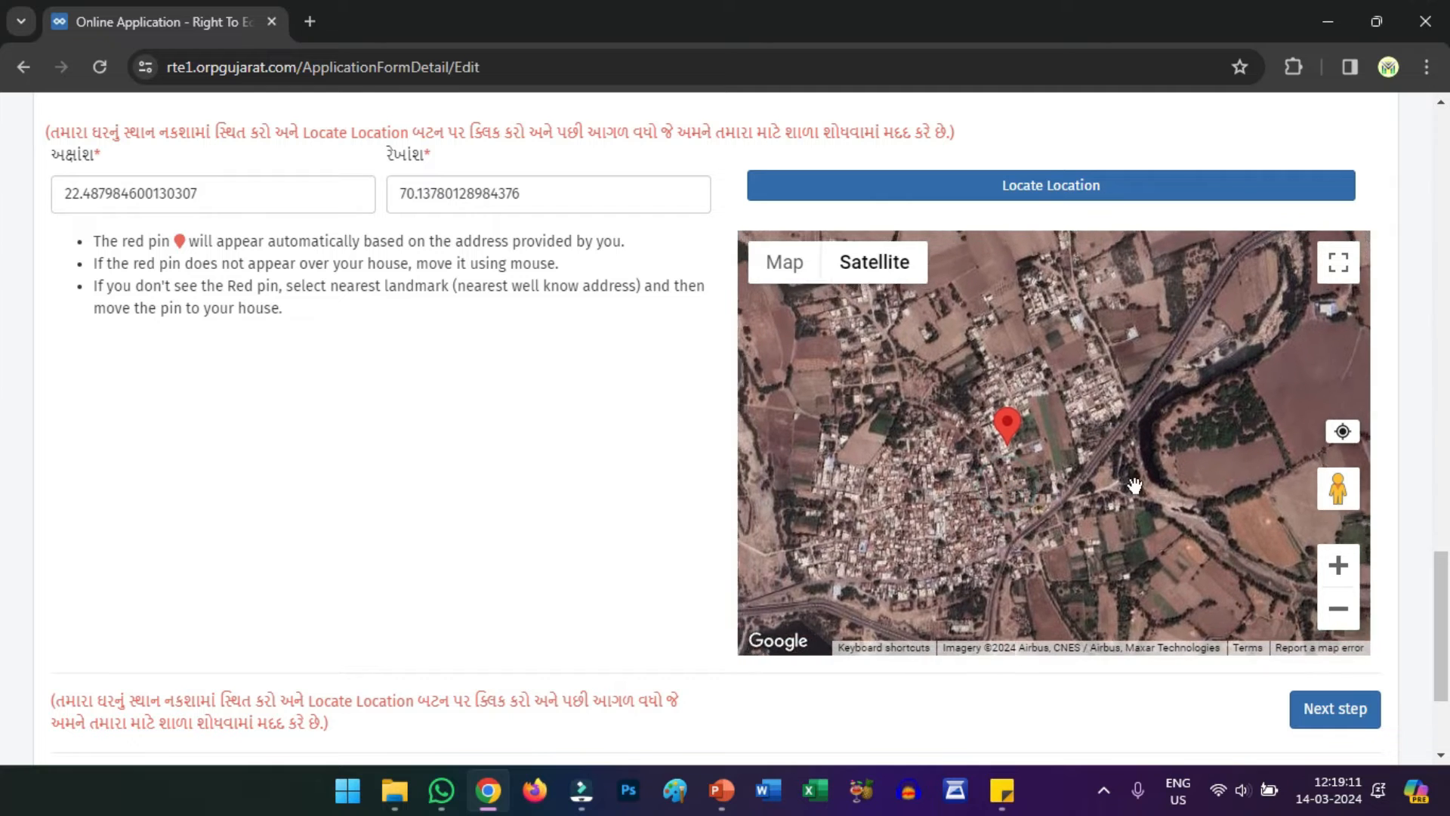
{"action": "left_click", "coordinate": [1338, 565]}
{"action": "left_click_drag", "start_coordinate": [1011, 471], "coordinate": [1053, 355]}
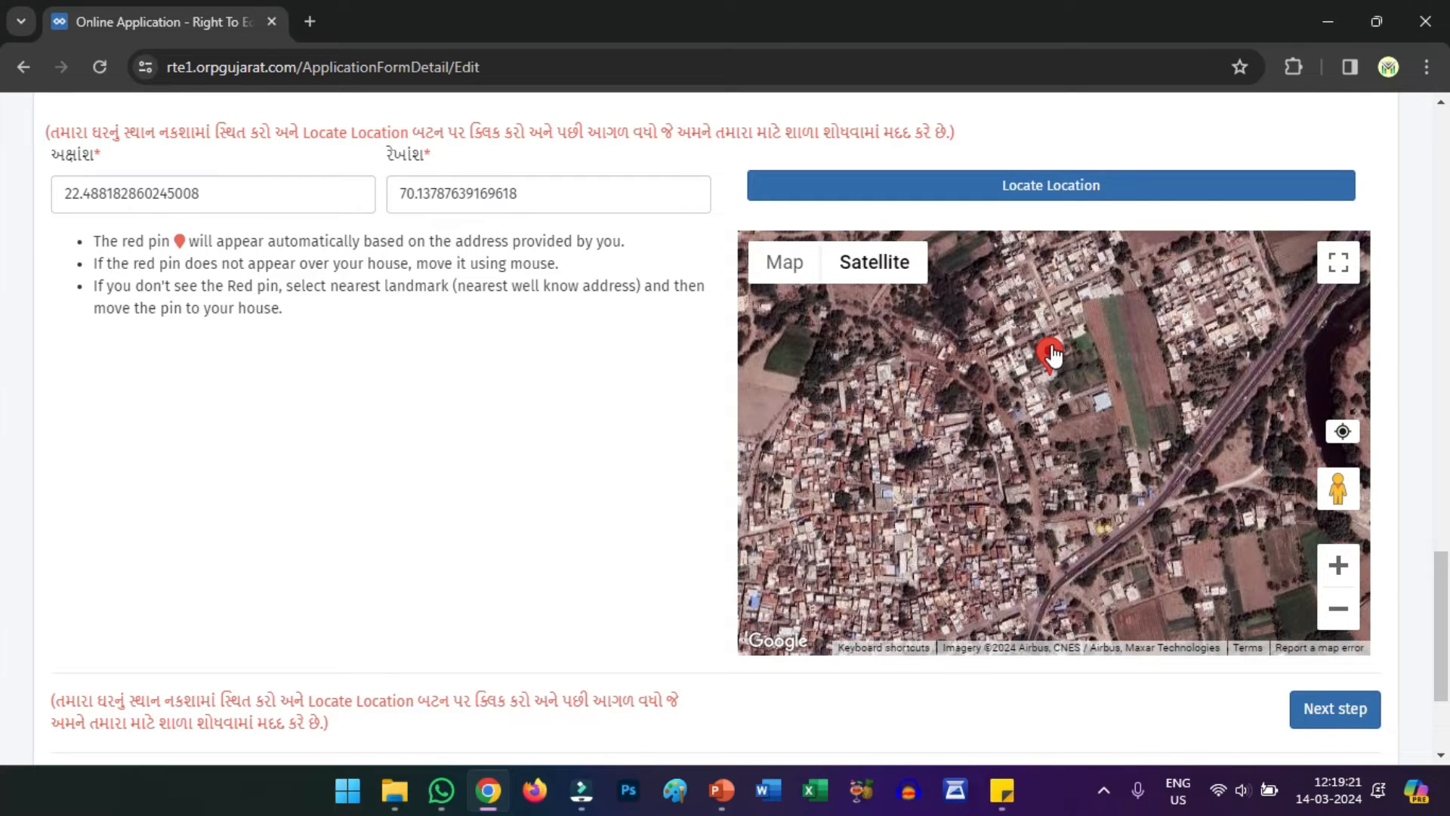
{"action": "left_click", "coordinate": [1331, 715]}
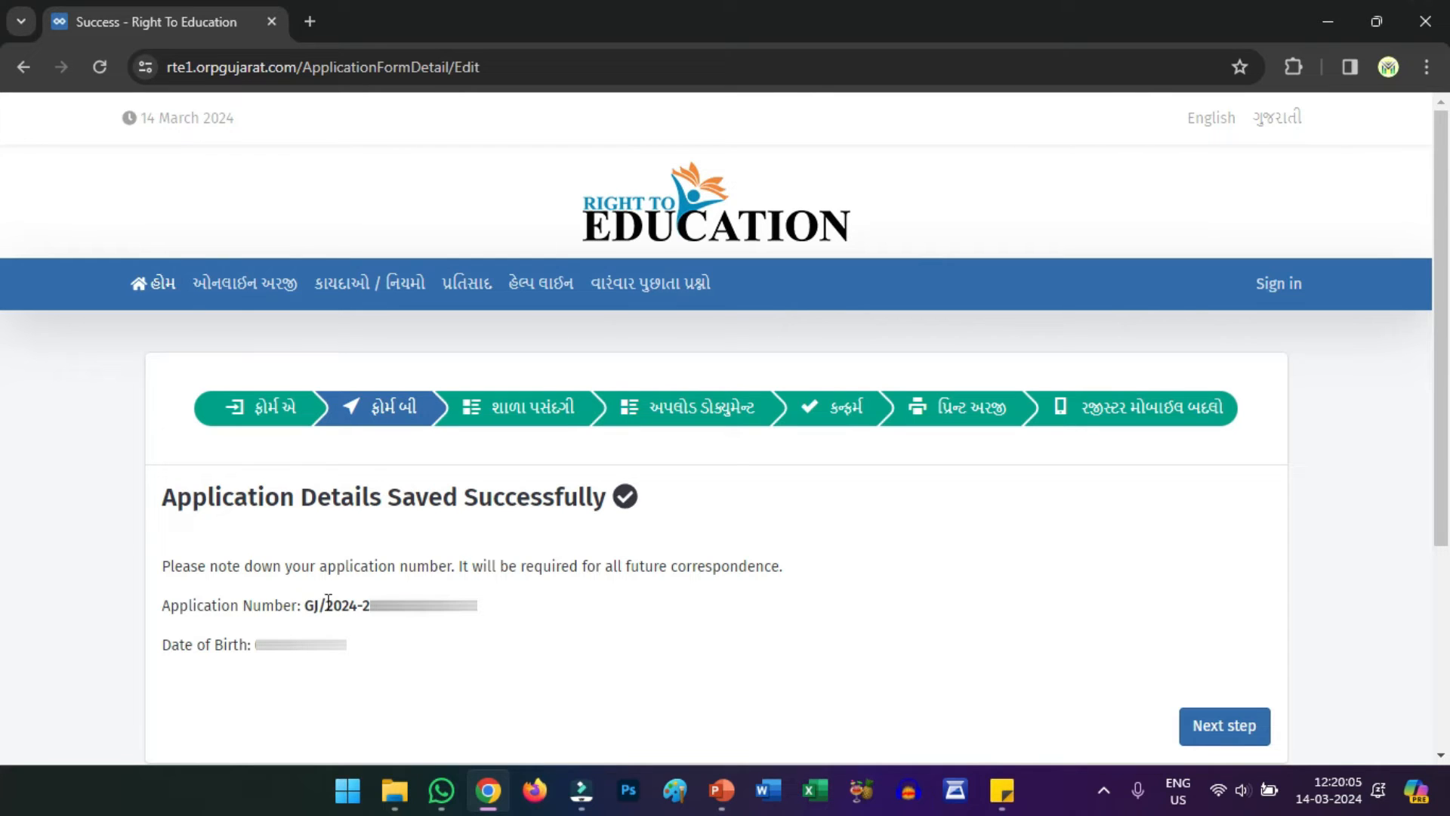
Step: Copy the application number from the saved application details page
{"action": "left_click_drag", "start_coordinate": [307, 607], "coordinate": [478, 606]}
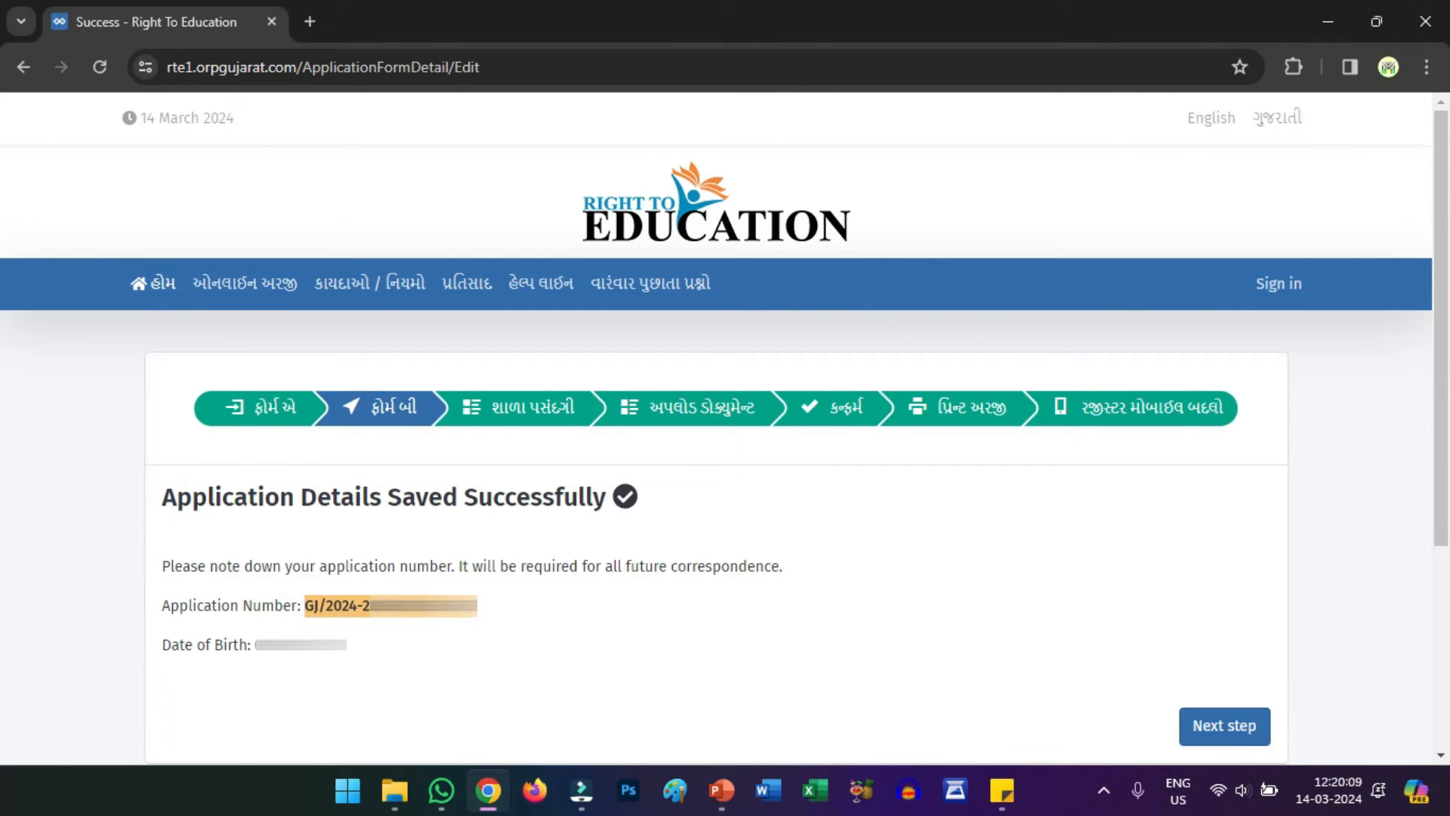
{"action": "right_click", "coordinate": [430, 605]}
{"action": "left_click", "coordinate": [420, 658]}
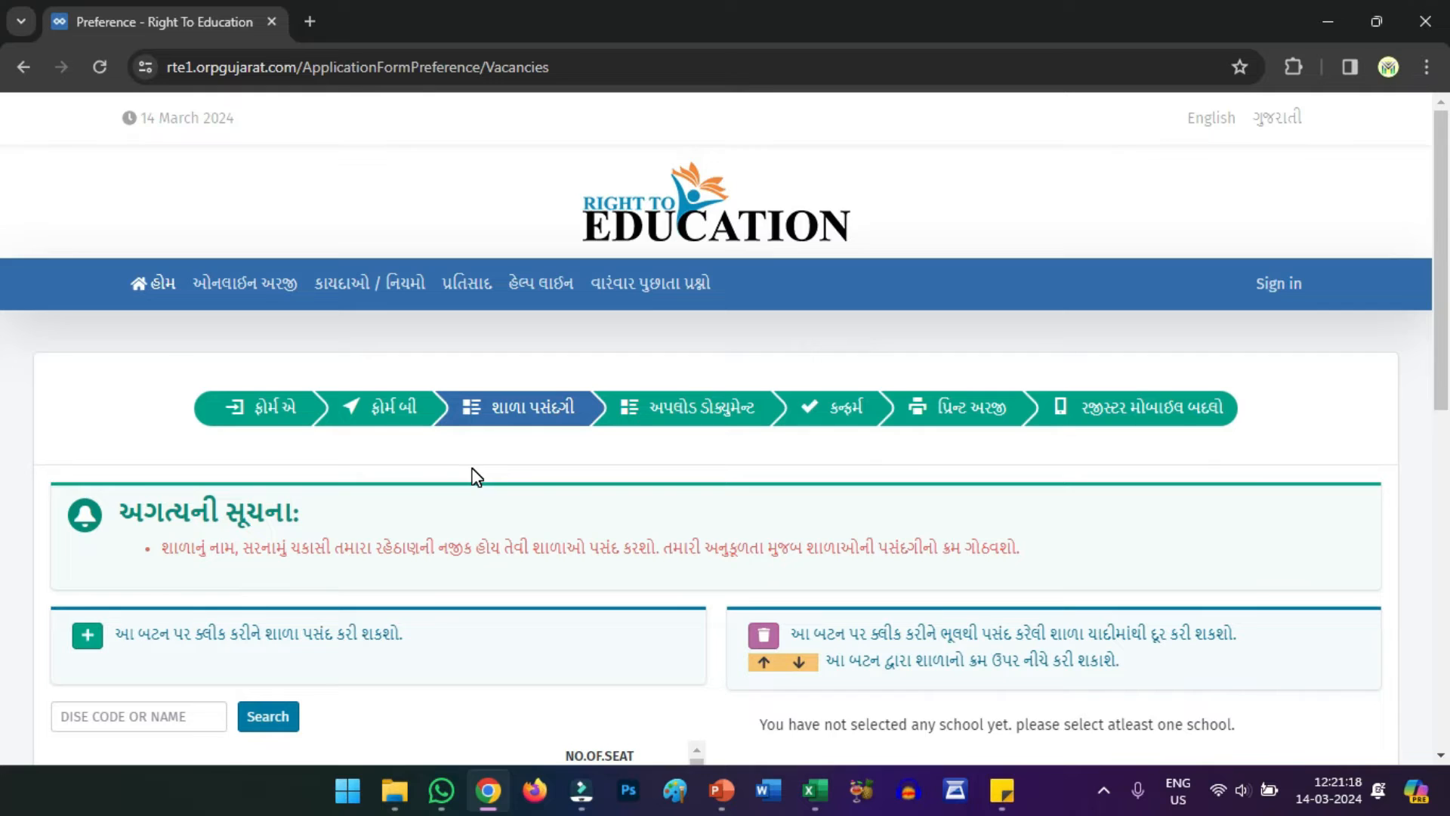
Step: Read the school selection instruction and add GYANDEEP PRI. SHALA and SHRI JIVAN JYOT SCHOOL to the preference list
{"action": "scroll", "coordinate": [476, 476], "scroll_direction": "down", "scroll_amount": 3}
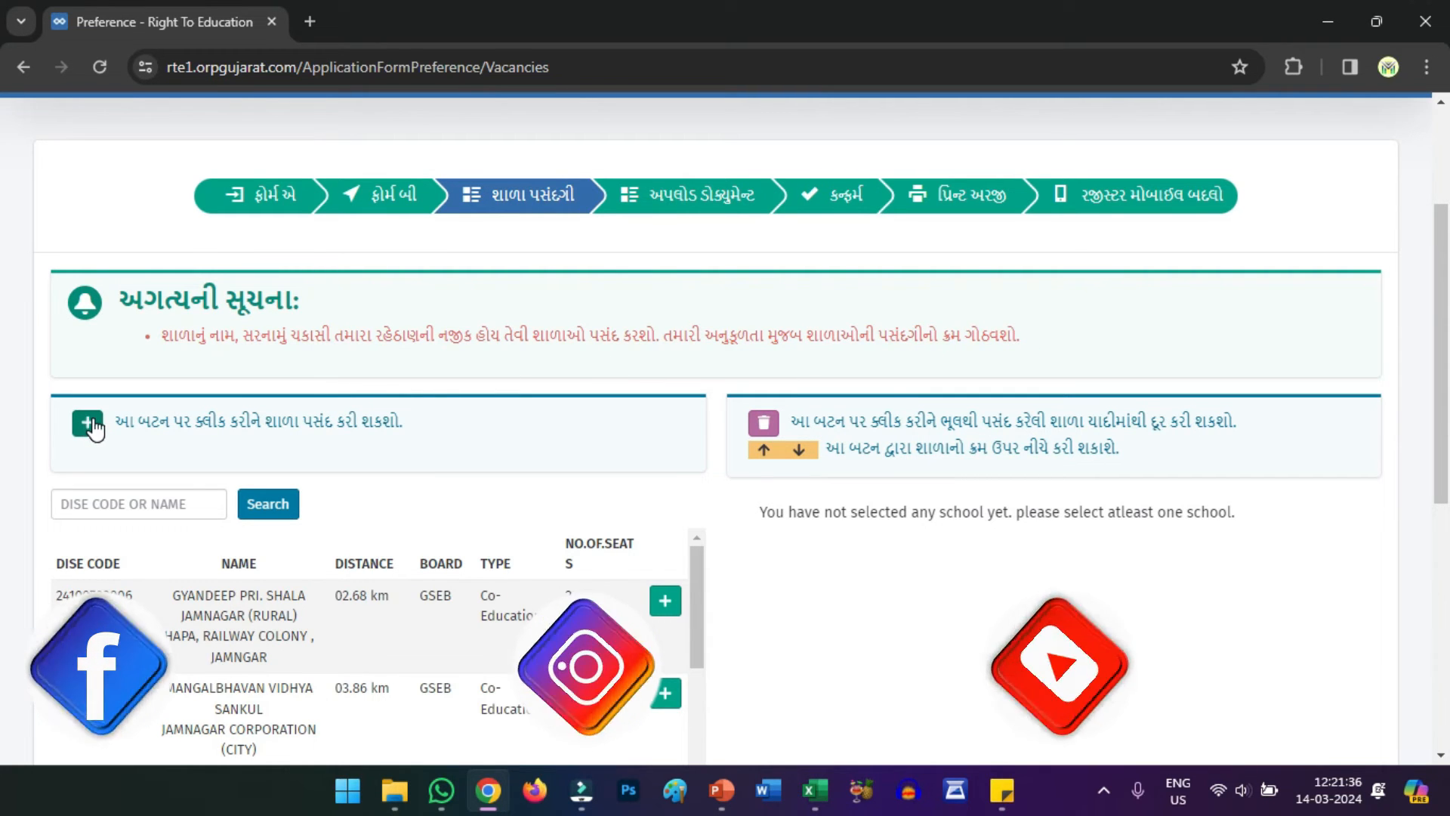
{"action": "left_click_drag", "start_coordinate": [116, 420], "coordinate": [405, 429]}
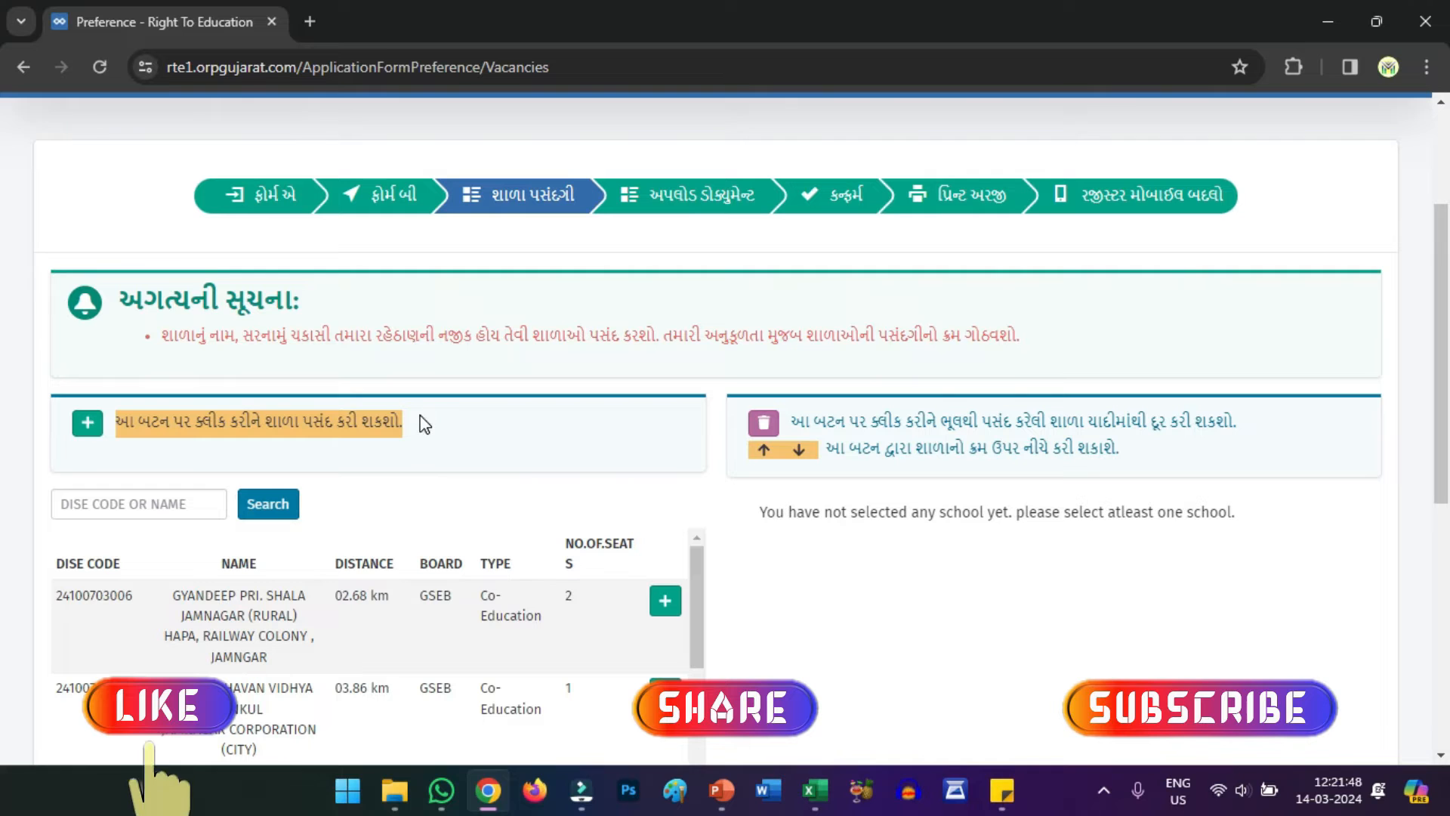
{"action": "left_click", "coordinate": [666, 602]}
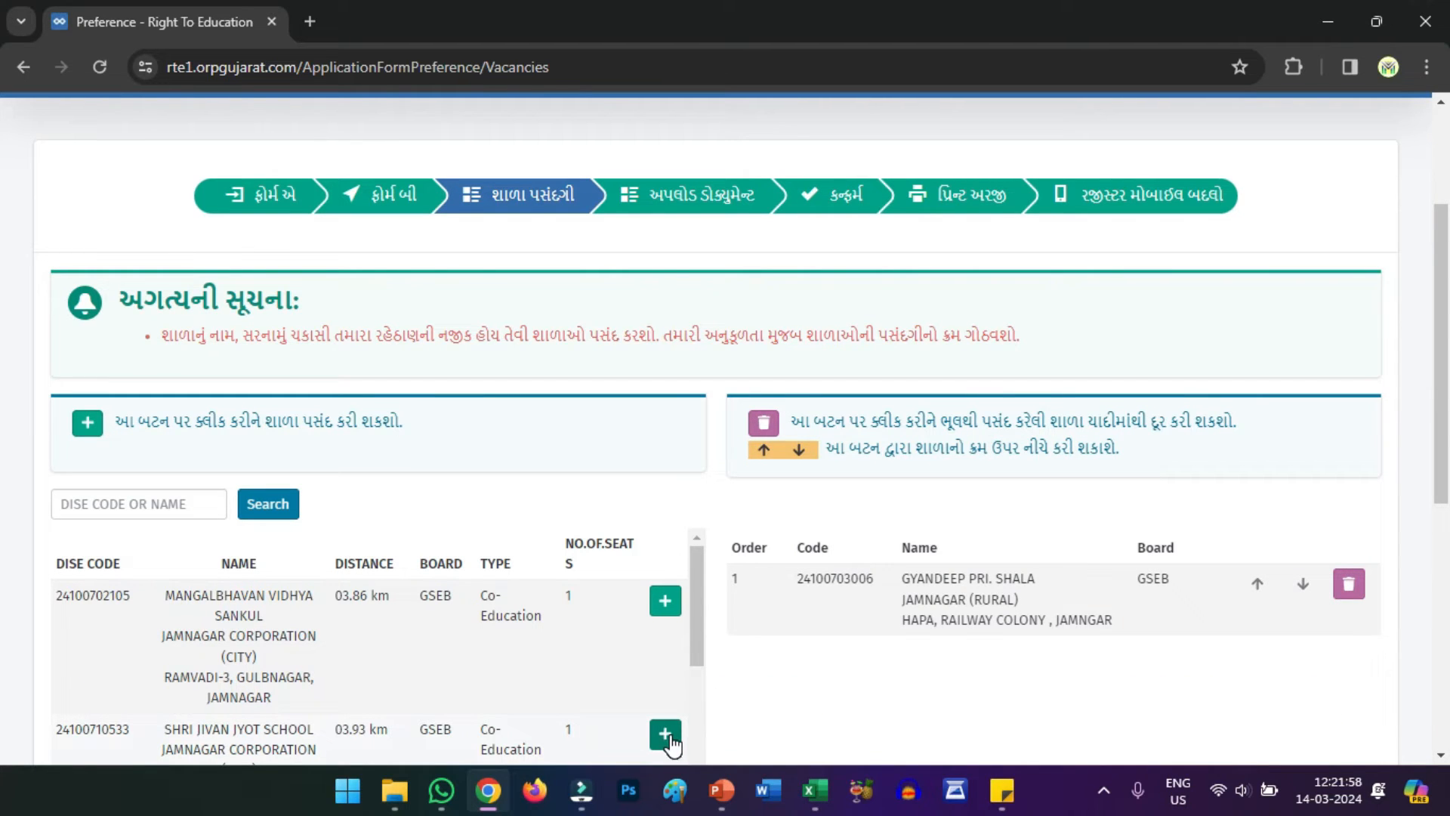
{"action": "left_click", "coordinate": [666, 734]}
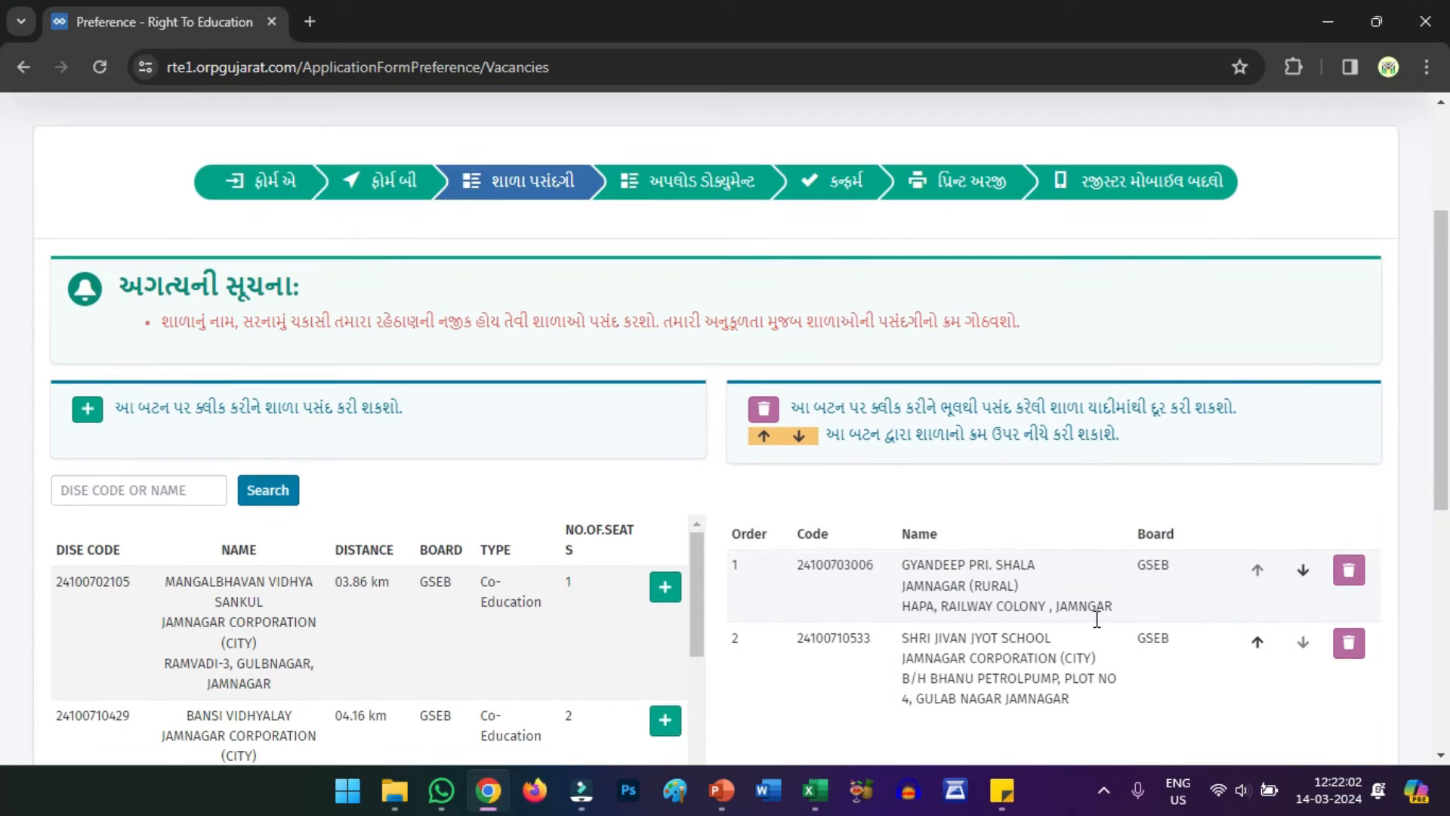
Step: Move SHRI JIVAN JYOT SCHOOL above GYANDEEP PRI. SHALA in the preference order and check both school names
{"action": "scroll", "coordinate": [1102, 574], "scroll_direction": "down", "scroll_amount": 1}
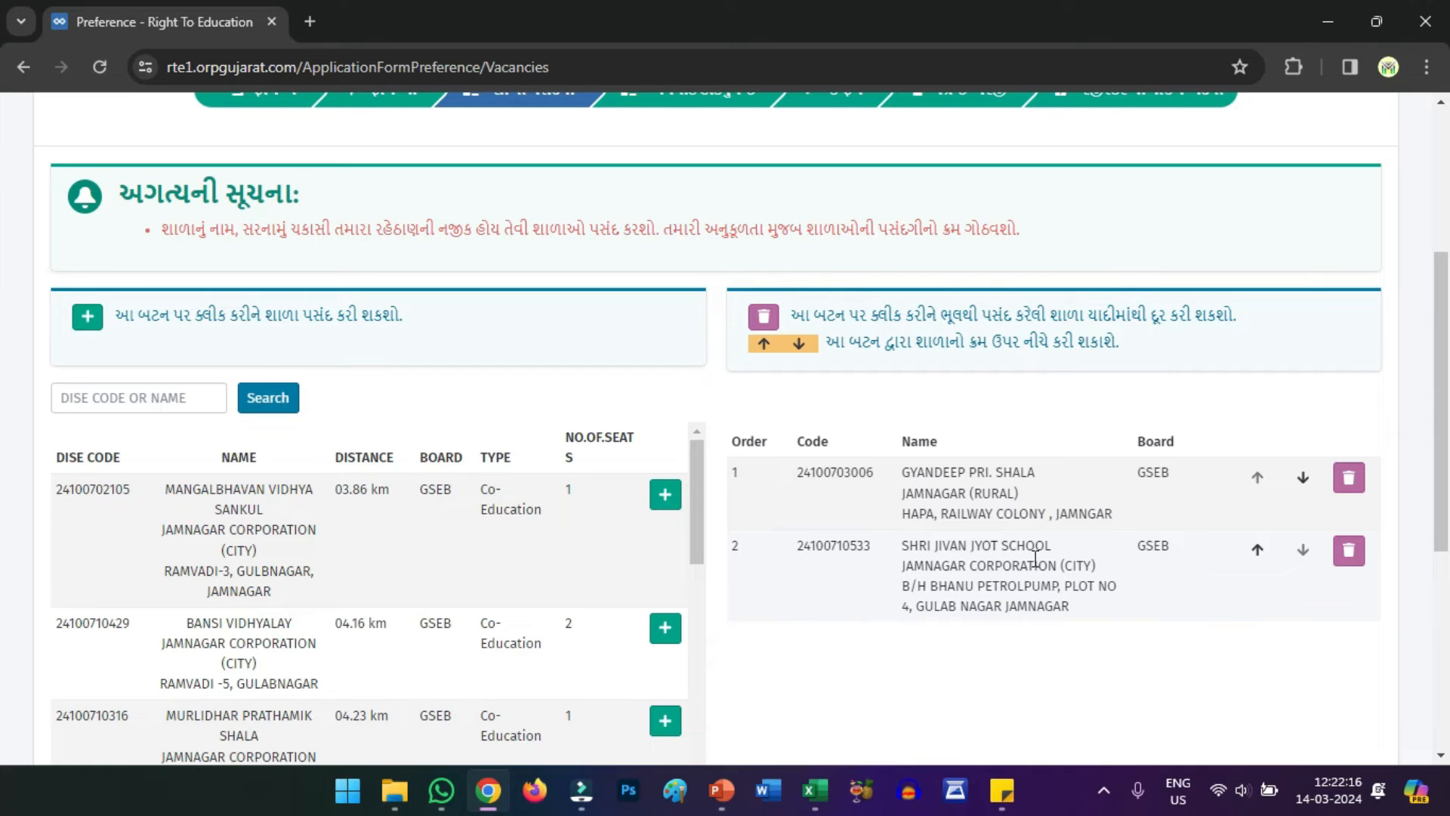
{"action": "left_click", "coordinate": [1258, 556]}
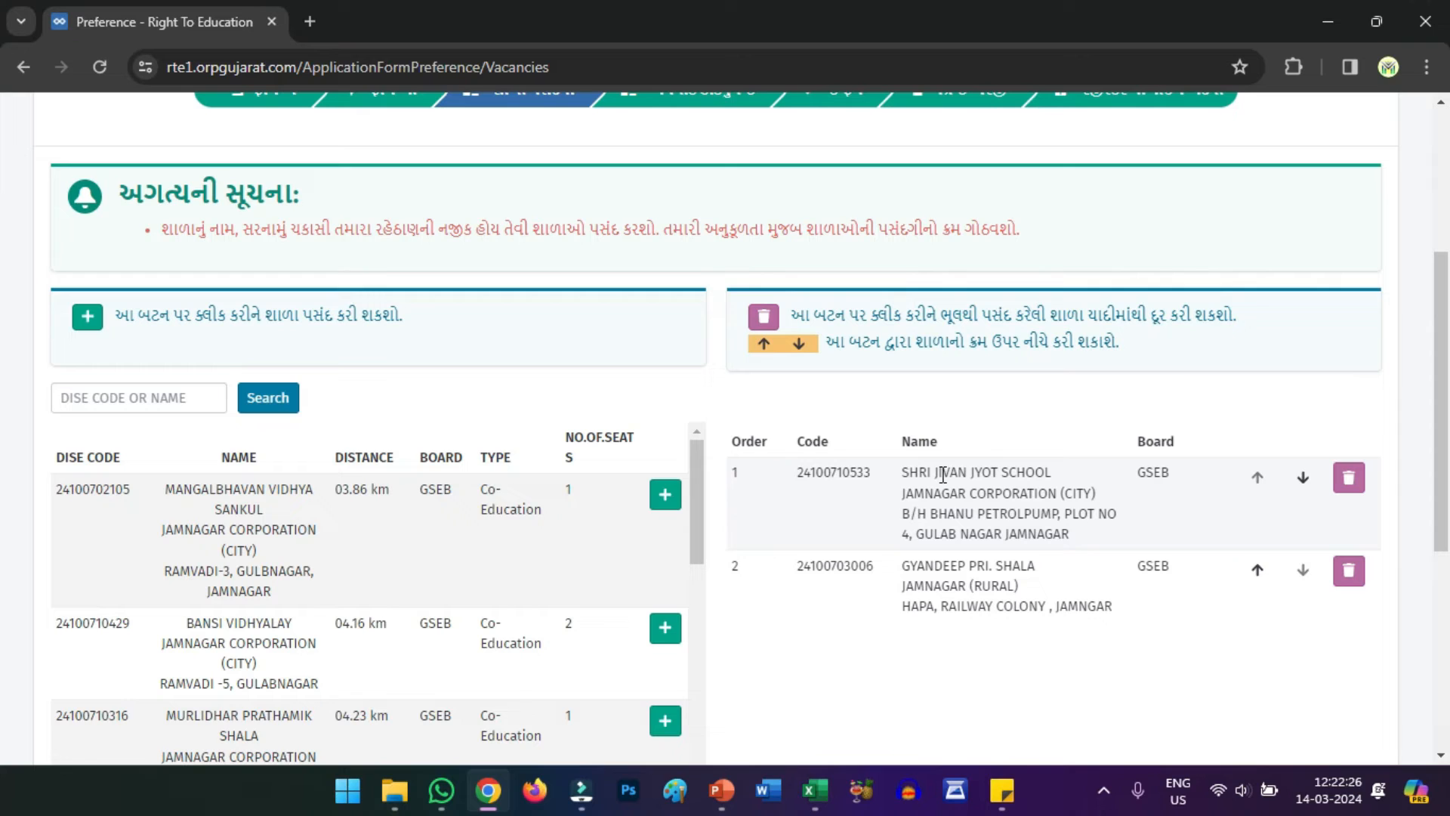
{"action": "left_click_drag", "start_coordinate": [909, 473], "coordinate": [1004, 493]}
{"action": "left_click_drag", "start_coordinate": [901, 565], "coordinate": [997, 566]}
{"action": "left_click", "coordinate": [1059, 573]}
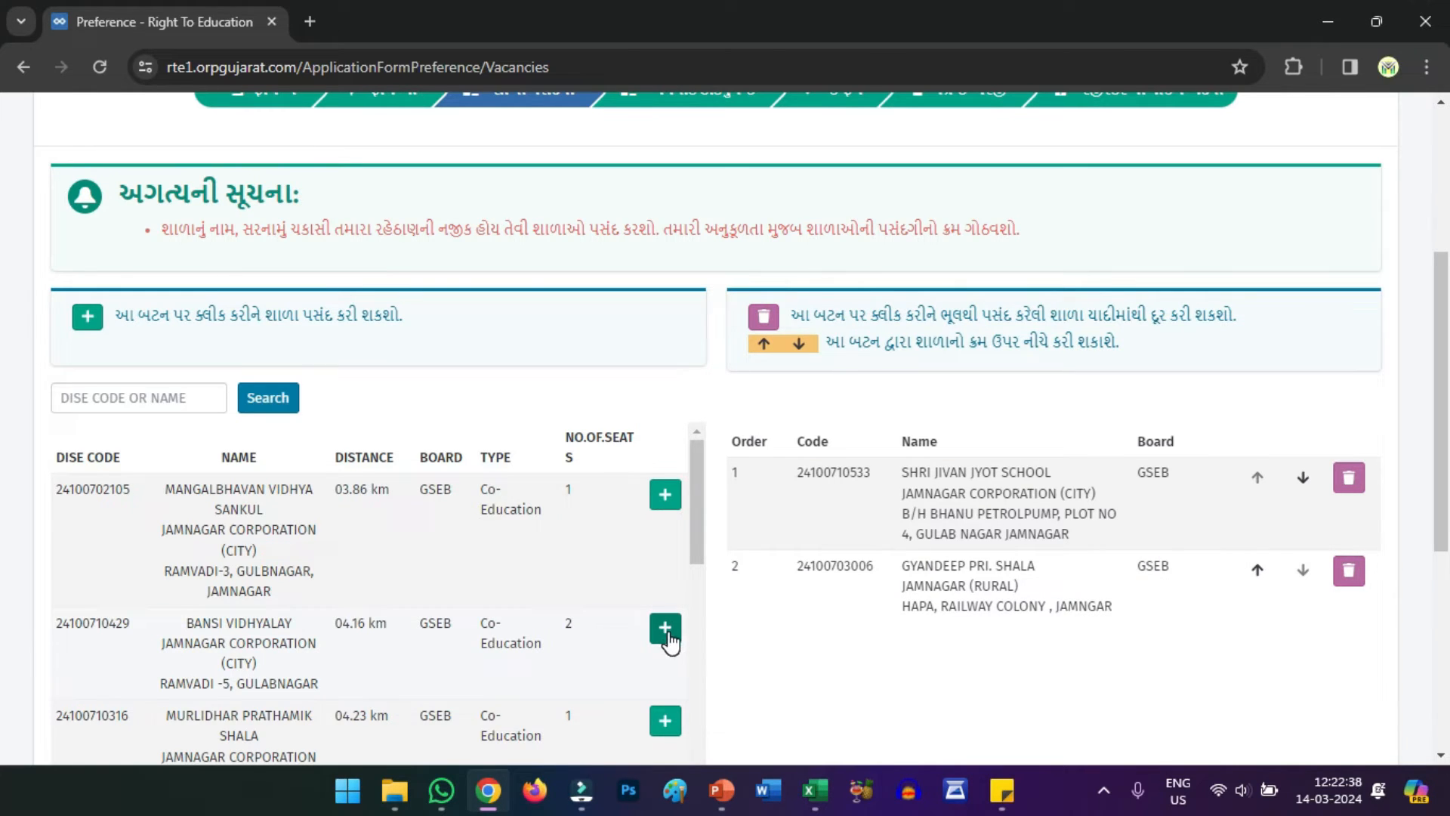
Step: Look through the available schools and remove GYANDEEP PRI. SHALA from the preference list
{"action": "scroll", "coordinate": [648, 576], "scroll_direction": "down", "scroll_amount": 3}
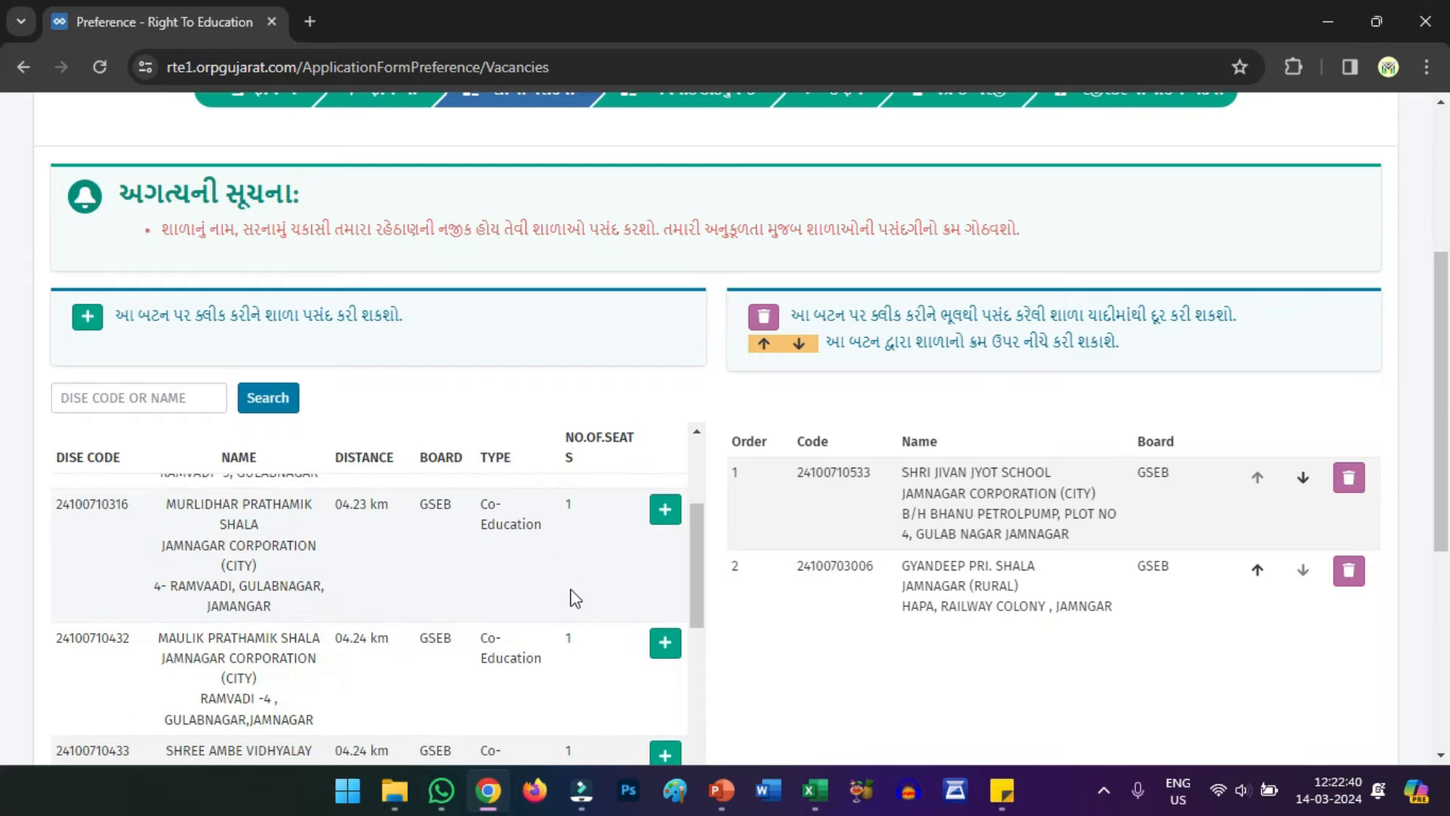
{"action": "scroll", "coordinate": [574, 598], "scroll_direction": "down", "scroll_amount": 3}
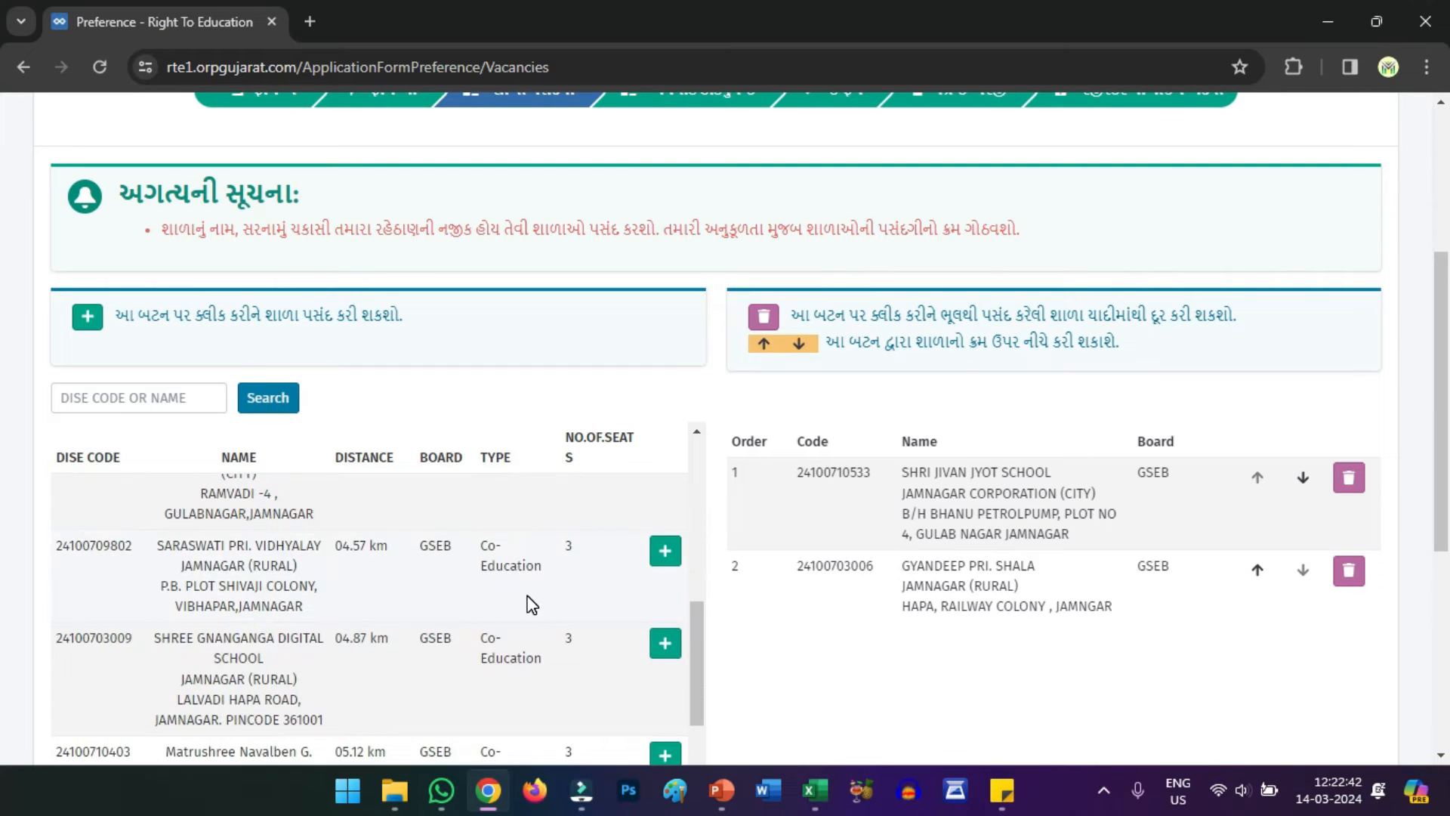
{"action": "scroll", "coordinate": [532, 602], "scroll_direction": "up", "scroll_amount": 3}
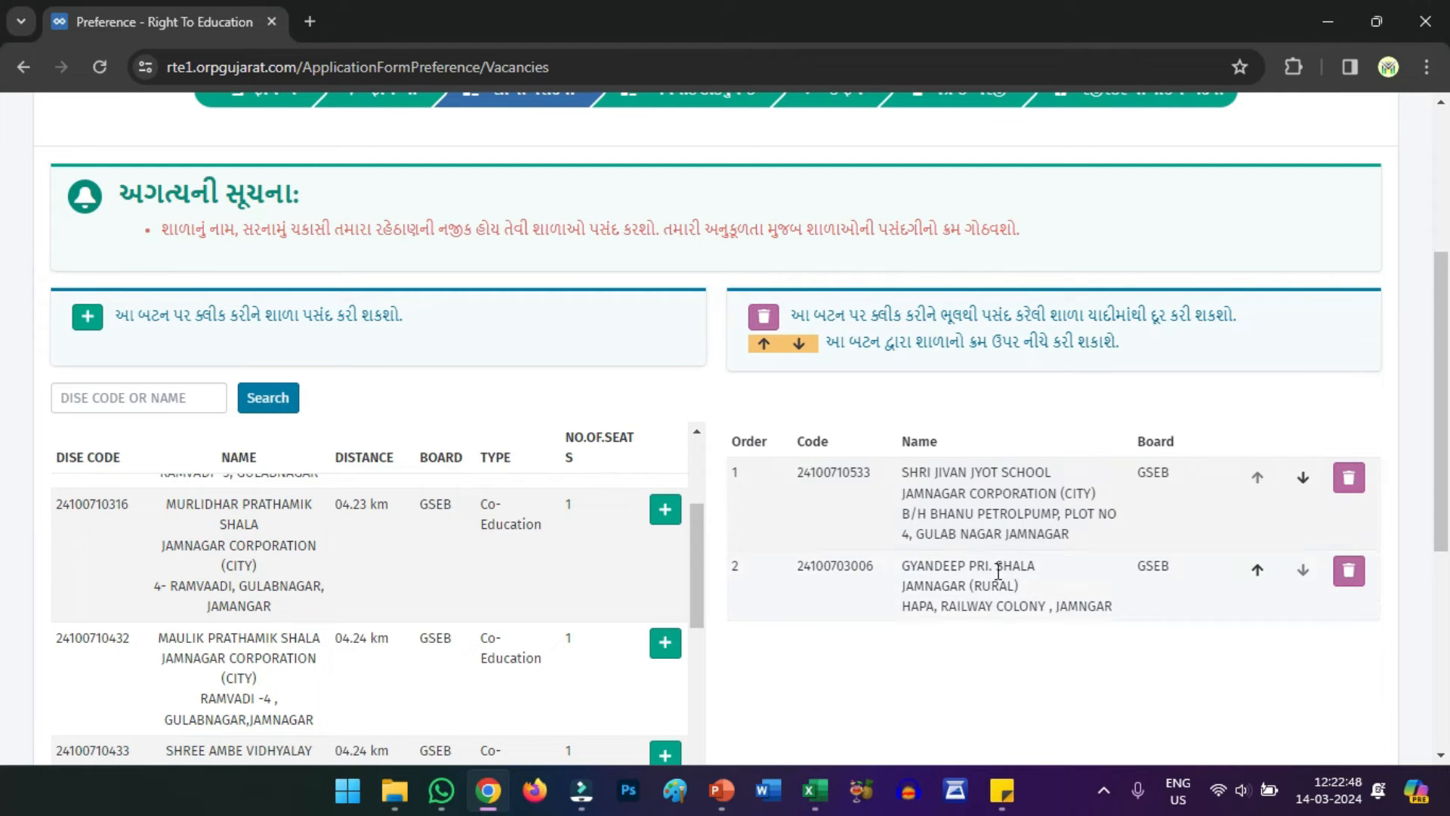
{"action": "left_click", "coordinate": [1349, 573]}
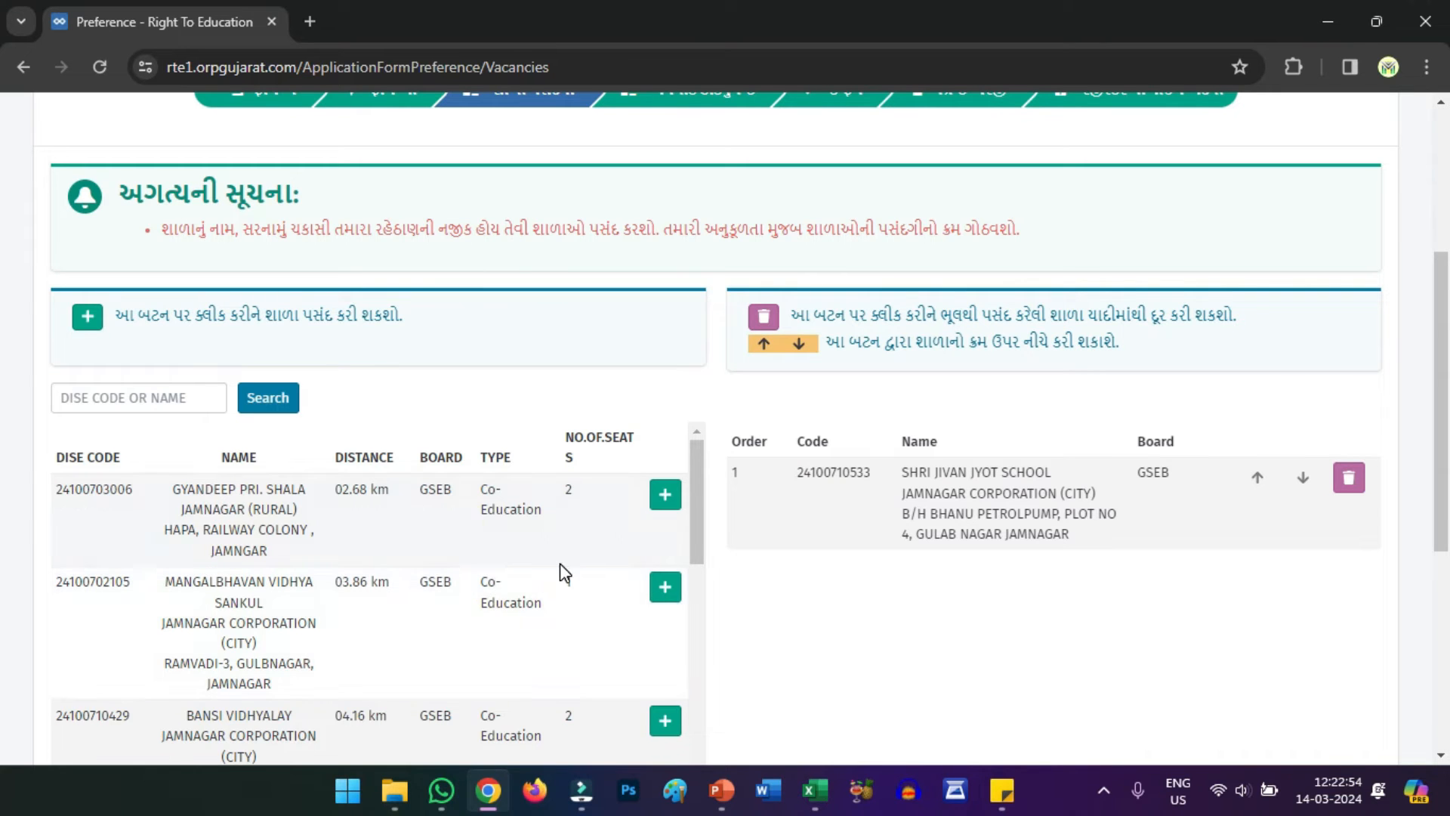
Step: Check the remaining available schools and the DISE code or name search, and remove SHRI JIVAN JYOT SCHOOL from the preference list
{"action": "scroll", "coordinate": [560, 570], "scroll_direction": "down", "scroll_amount": 2}
{"action": "scroll", "coordinate": [739, 553], "scroll_direction": "down", "scroll_amount": 4}
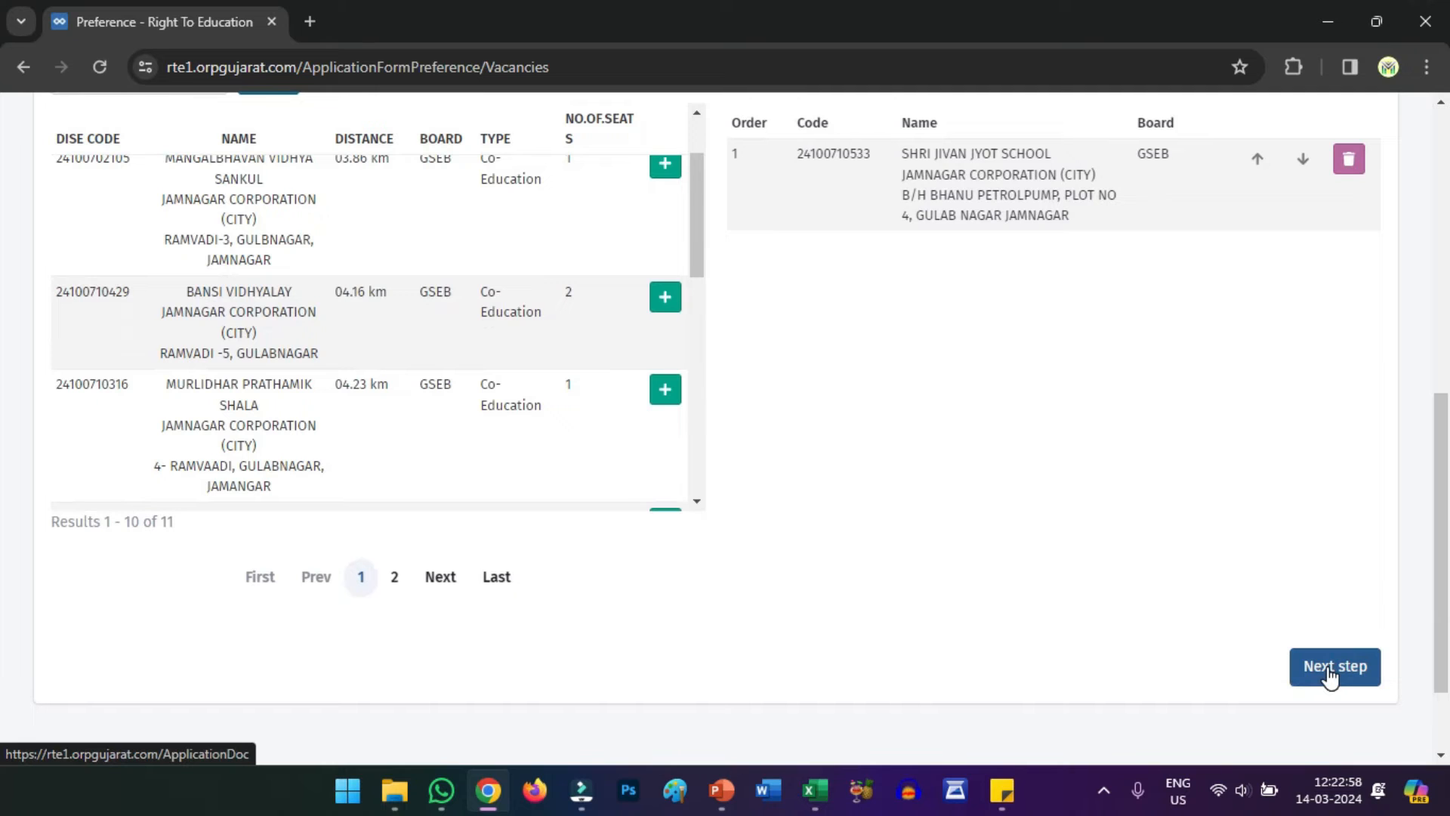
{"action": "scroll", "coordinate": [973, 597], "scroll_direction": "up", "scroll_amount": 4}
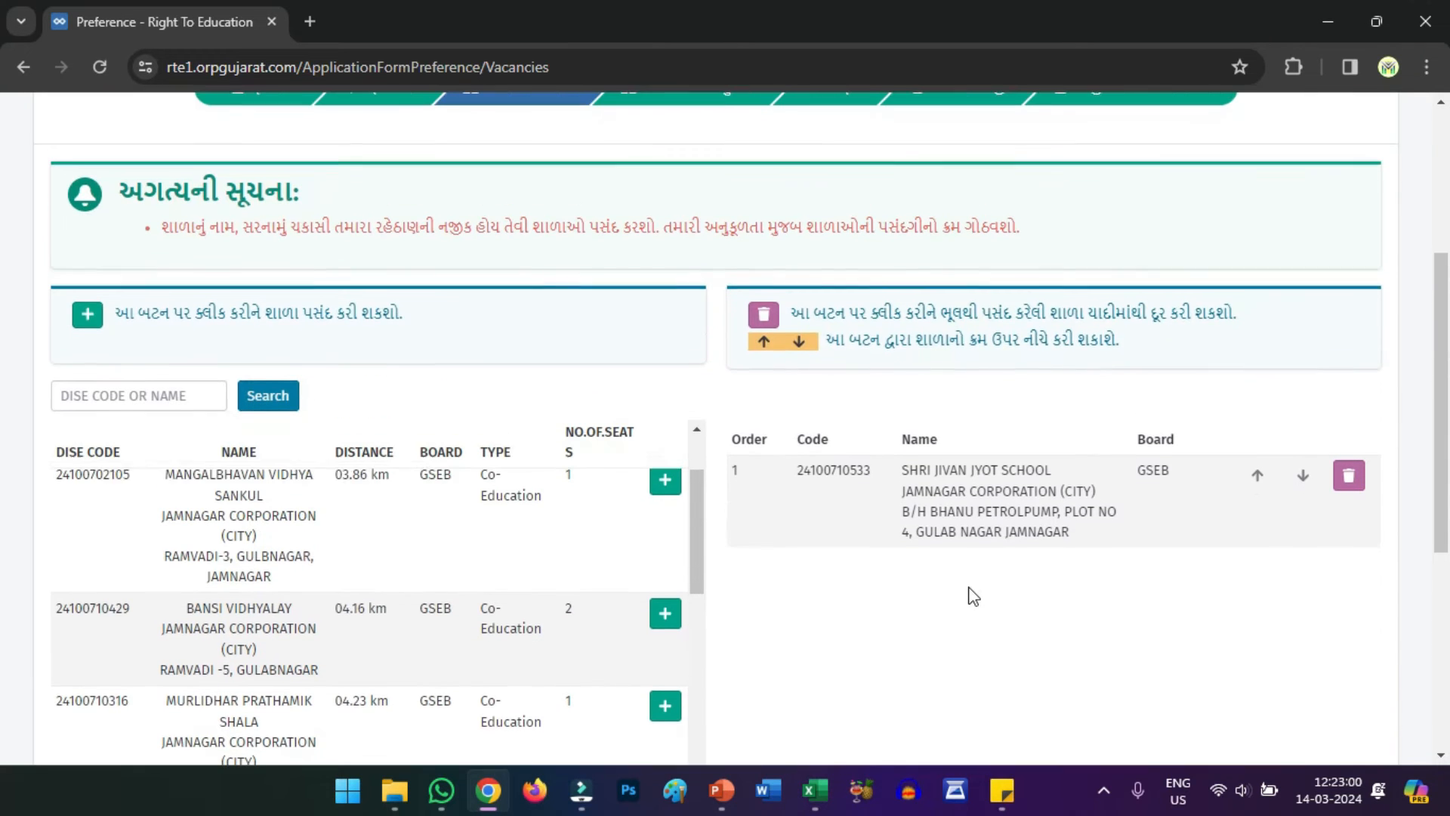
{"action": "left_click", "coordinate": [128, 395]}
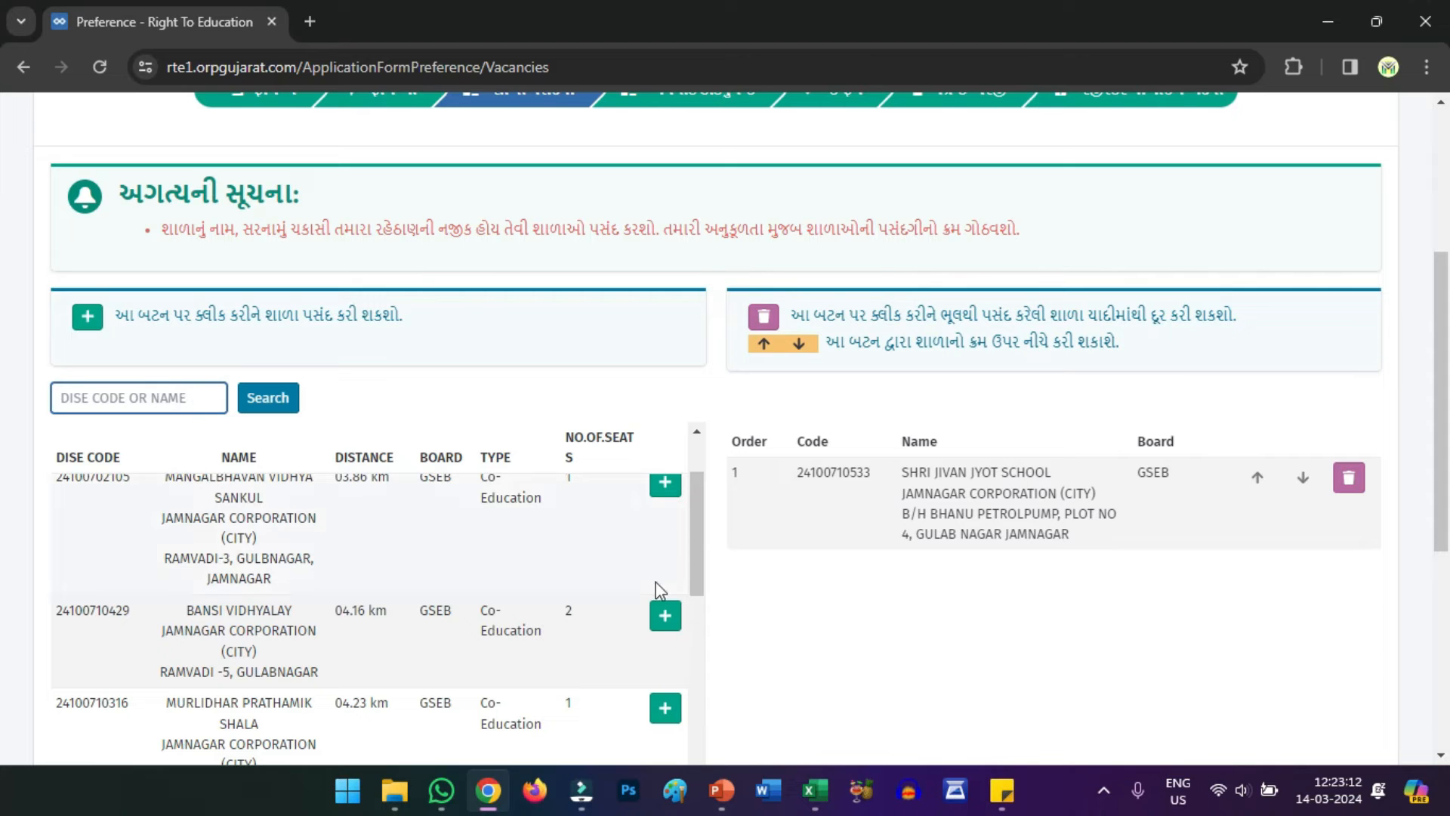
{"action": "left_click", "coordinate": [1349, 478]}
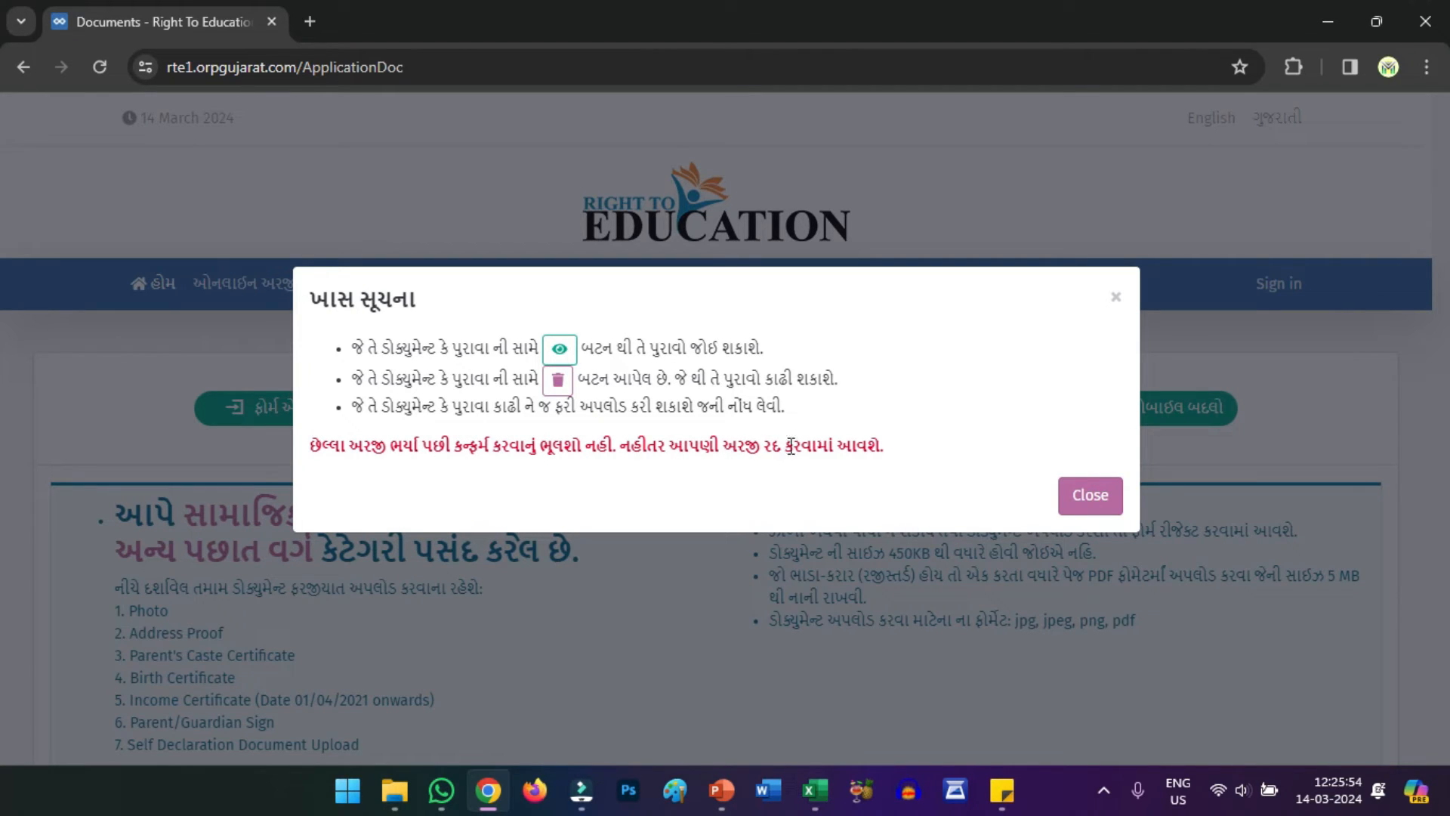
Step: Read the special notice's warning about confirming the application and dismiss the notice
{"action": "left_click_drag", "start_coordinate": [792, 447], "coordinate": [803, 447]}
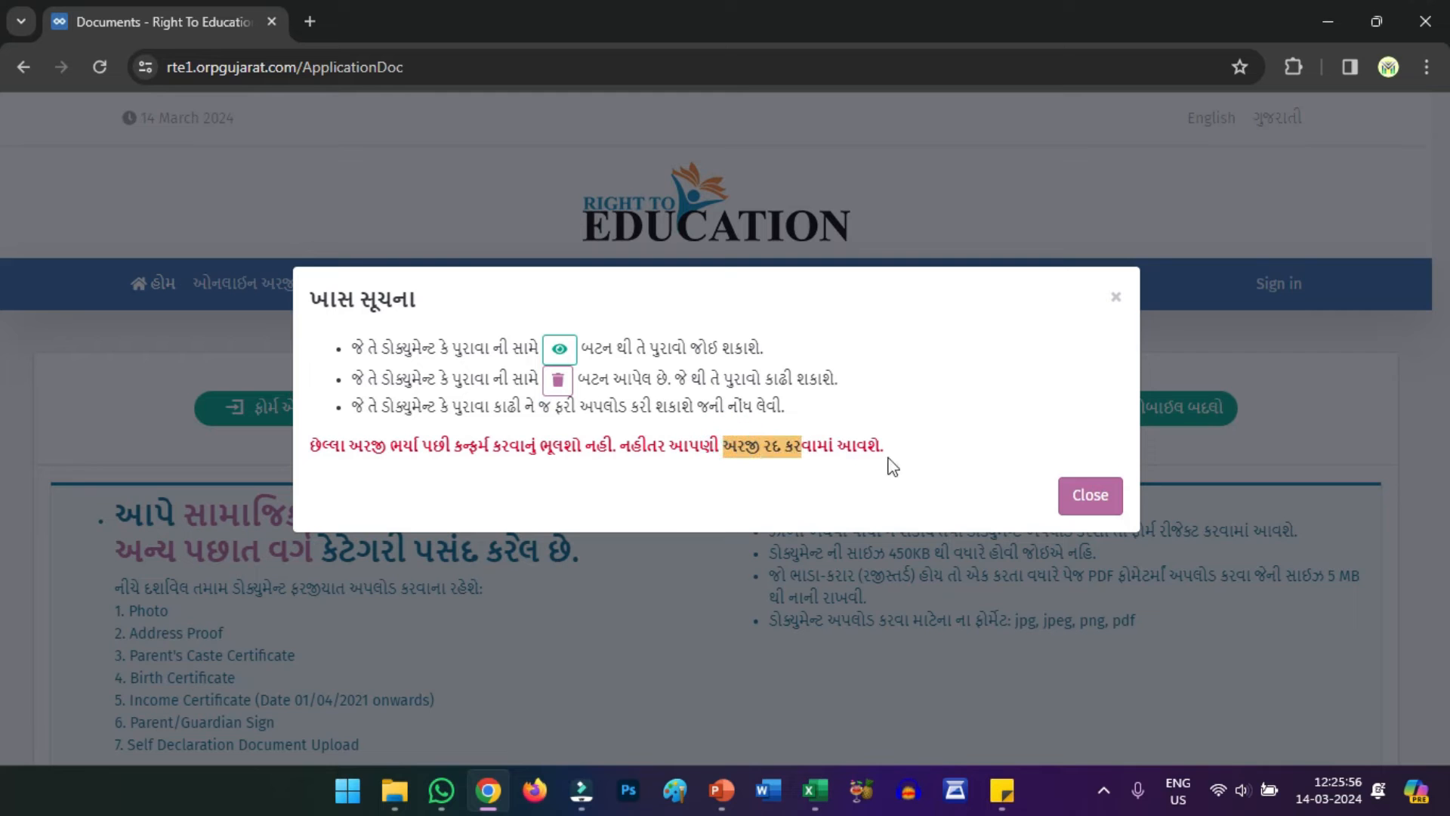
{"action": "left_click", "coordinate": [949, 456]}
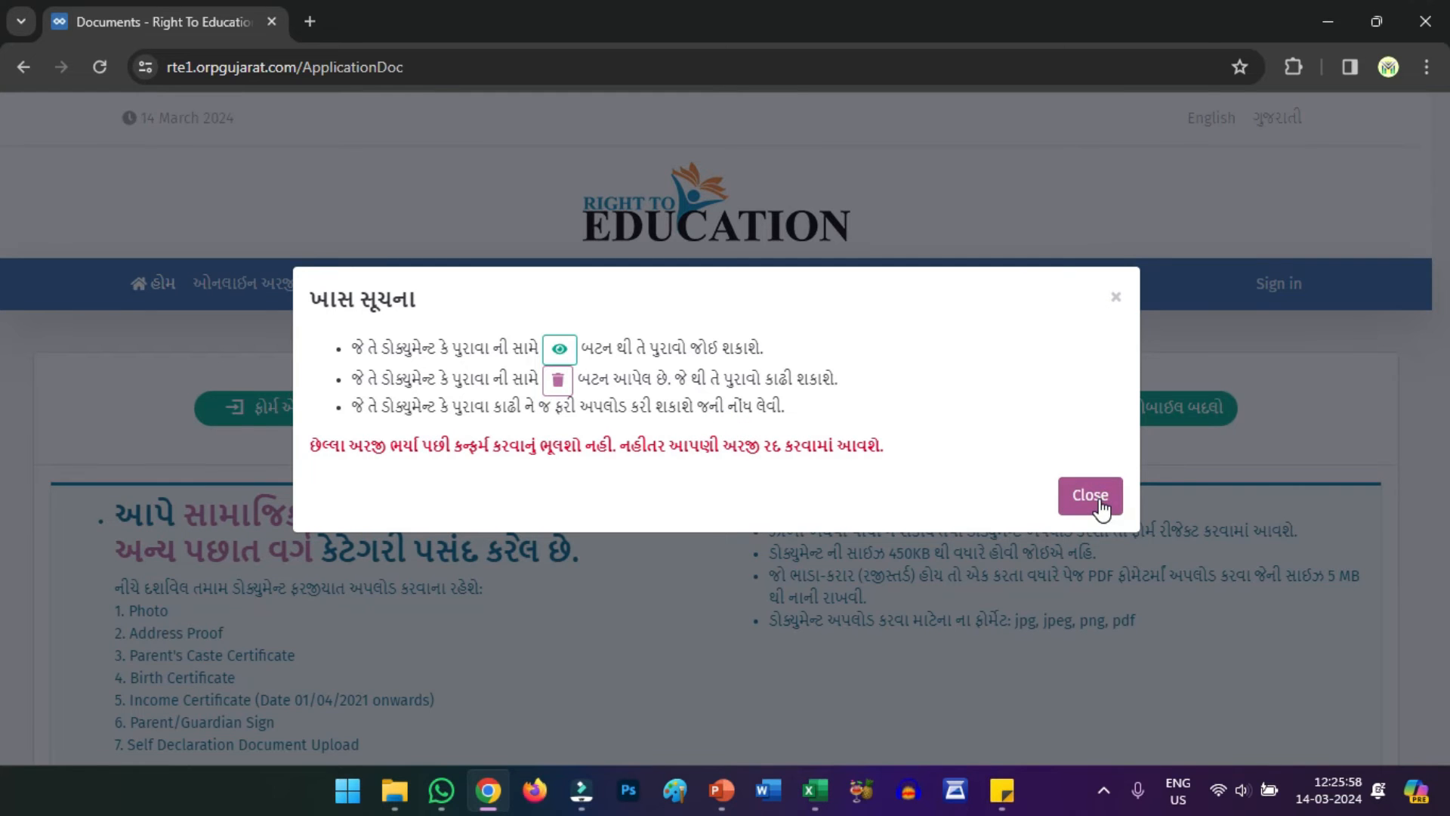
{"action": "left_click", "coordinate": [1091, 495]}
Step: Review the list of mandatory documents, from Photo through Self Declaration Document Upload
{"action": "scroll", "coordinate": [719, 486], "scroll_direction": "down", "scroll_amount": 2}
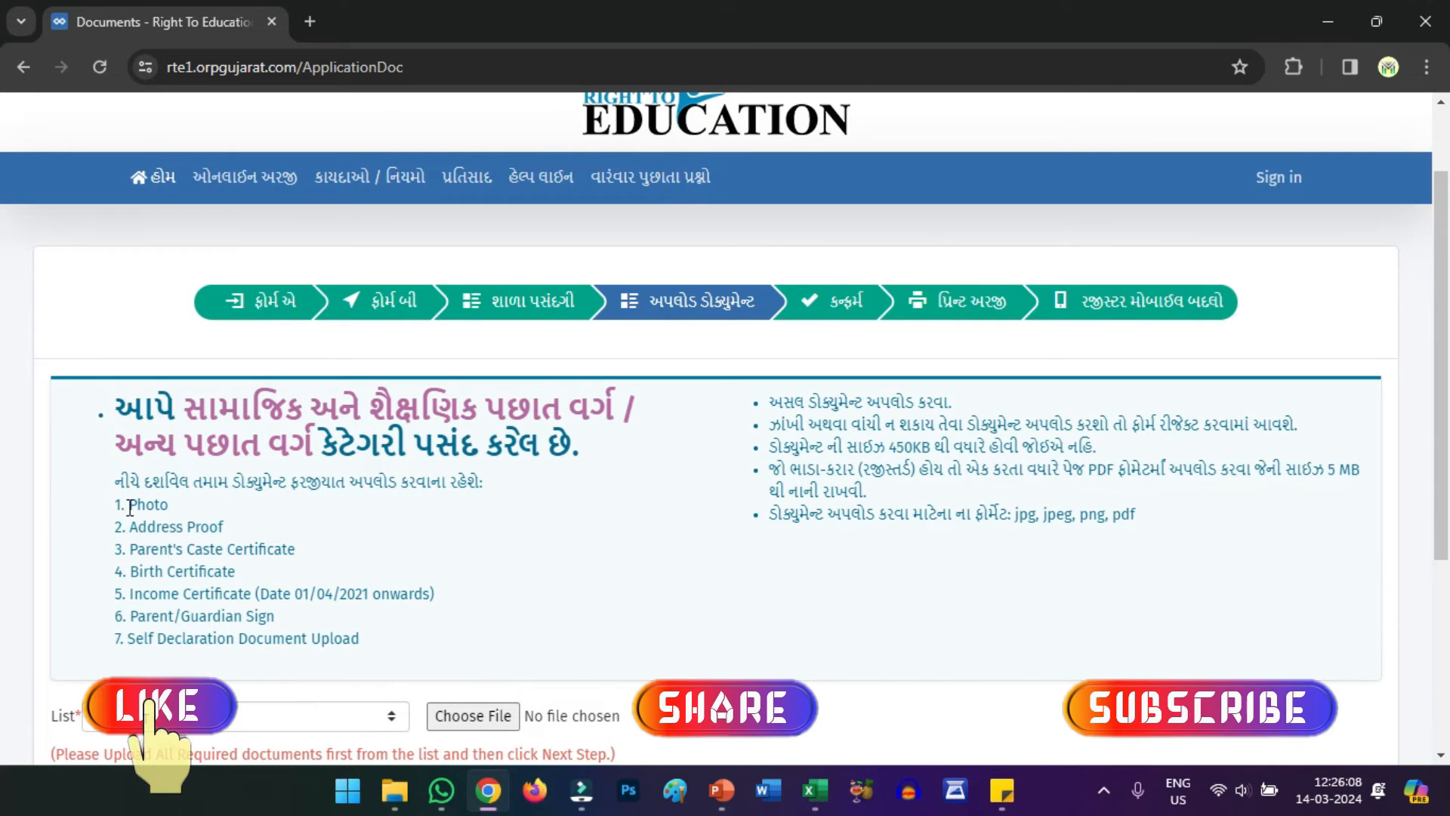
{"action": "left_click_drag", "start_coordinate": [129, 506], "coordinate": [382, 638]}
{"action": "left_click", "coordinate": [382, 638]}
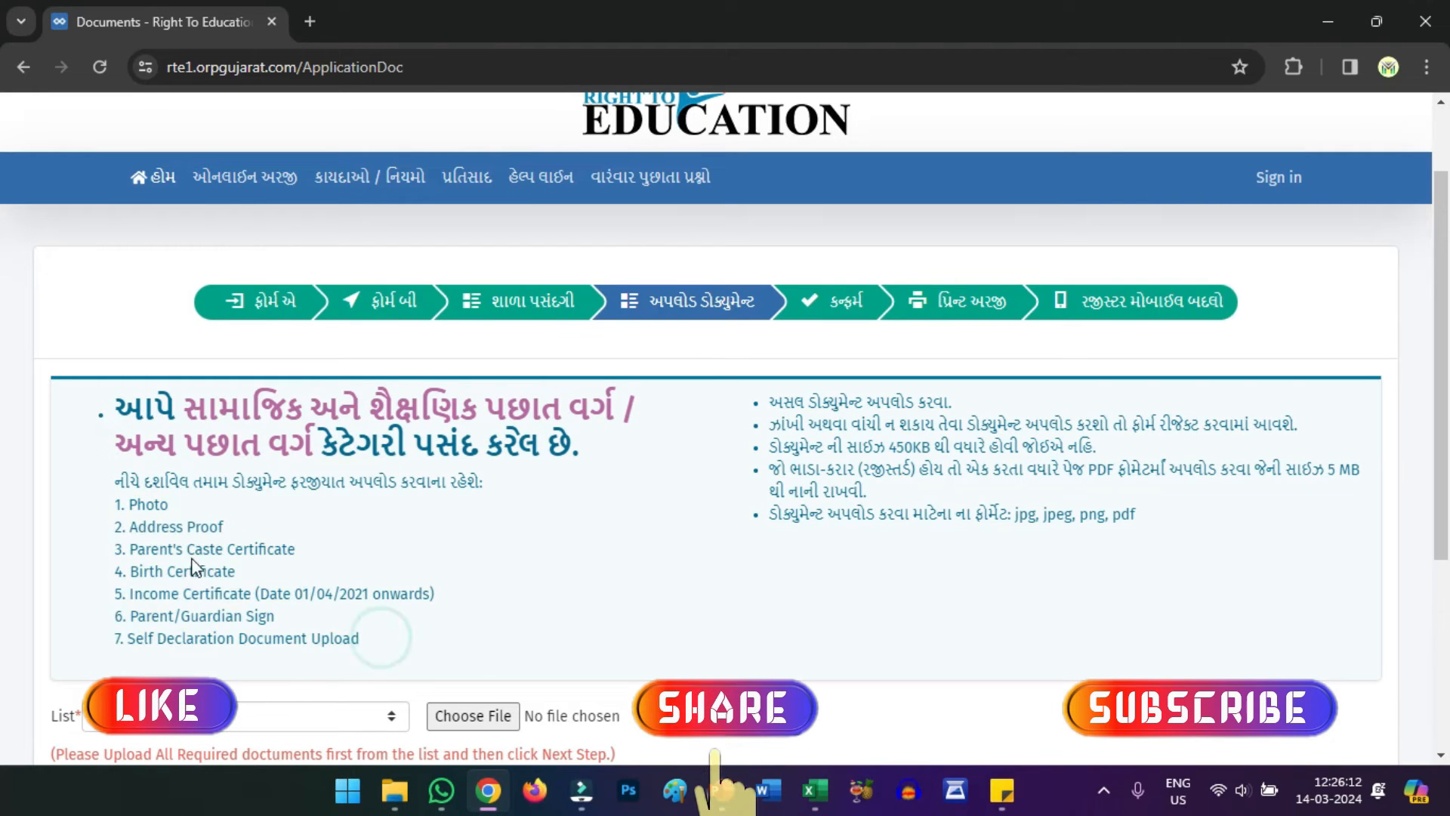
{"action": "left_click_drag", "start_coordinate": [106, 500], "coordinate": [374, 644]}
{"action": "left_click", "coordinate": [376, 645]}
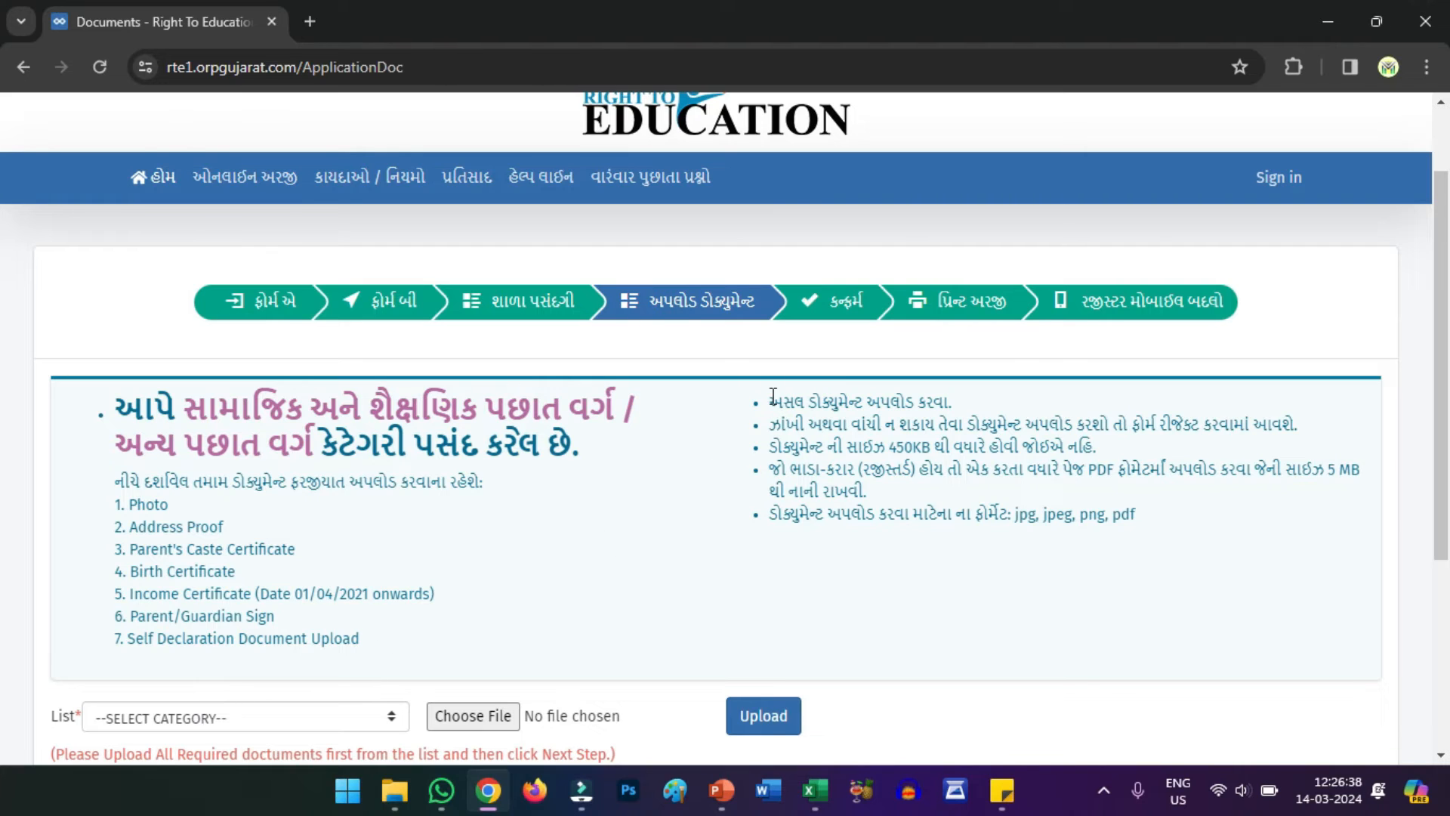
Step: Examine the upload rules on original documents, file size limits, rent agreement PDFs and accepted file formats
{"action": "left_click_drag", "start_coordinate": [769, 401], "coordinate": [955, 405]}
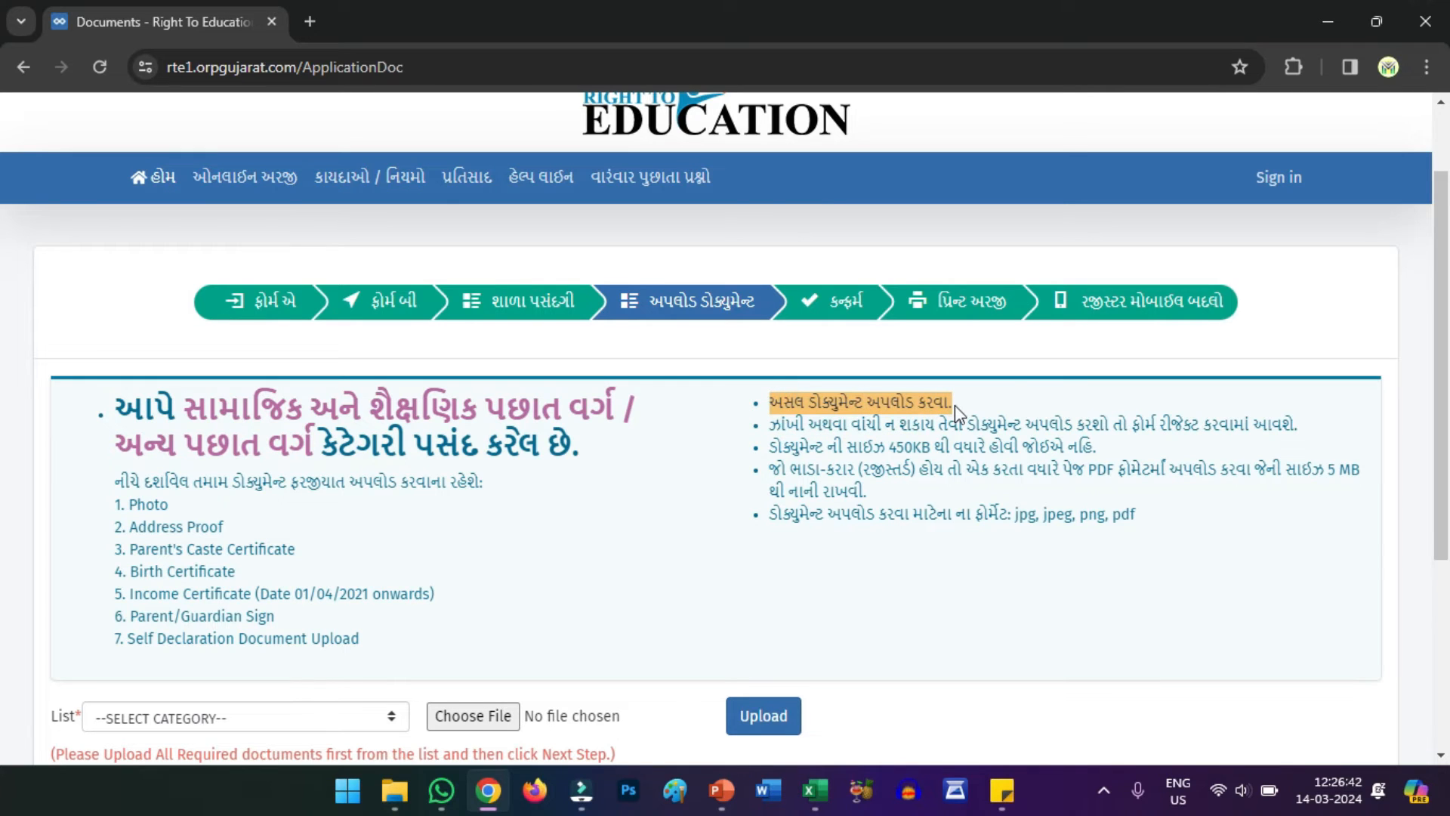
{"action": "left_click", "coordinate": [760, 383]}
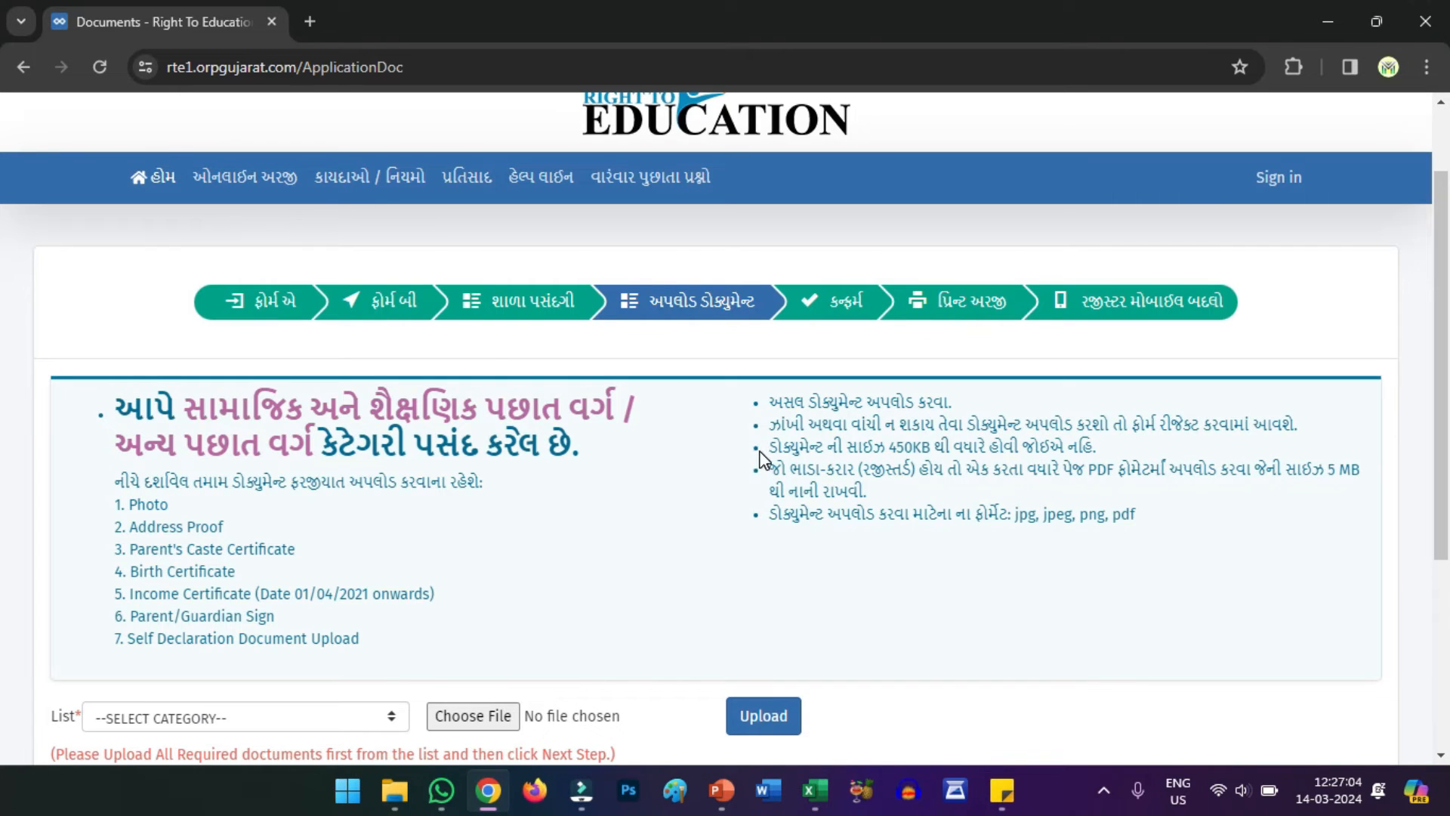
{"action": "left_click_drag", "start_coordinate": [768, 450], "coordinate": [1099, 452]}
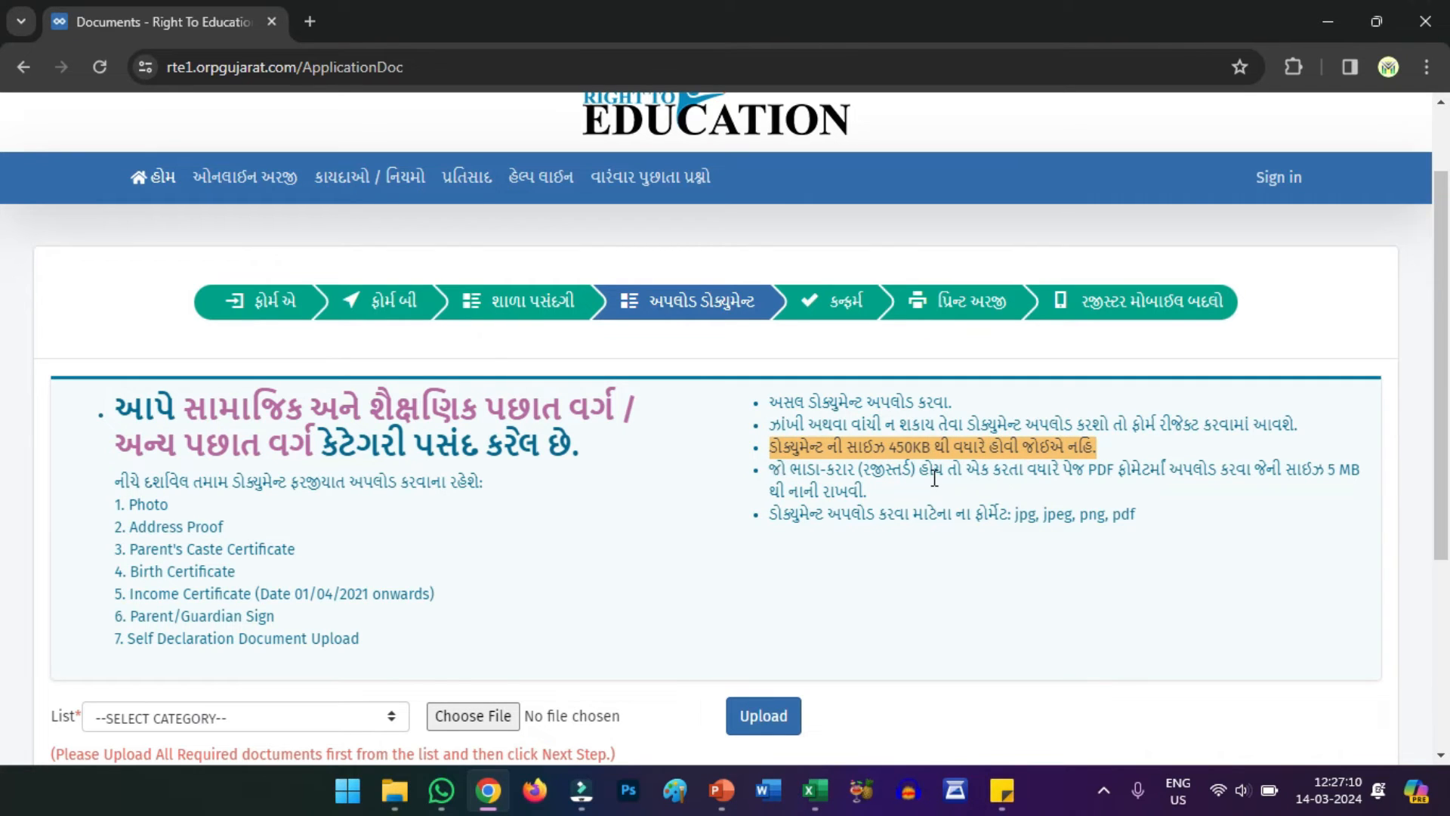
{"action": "left_click_drag", "start_coordinate": [1064, 474], "coordinate": [1131, 482]}
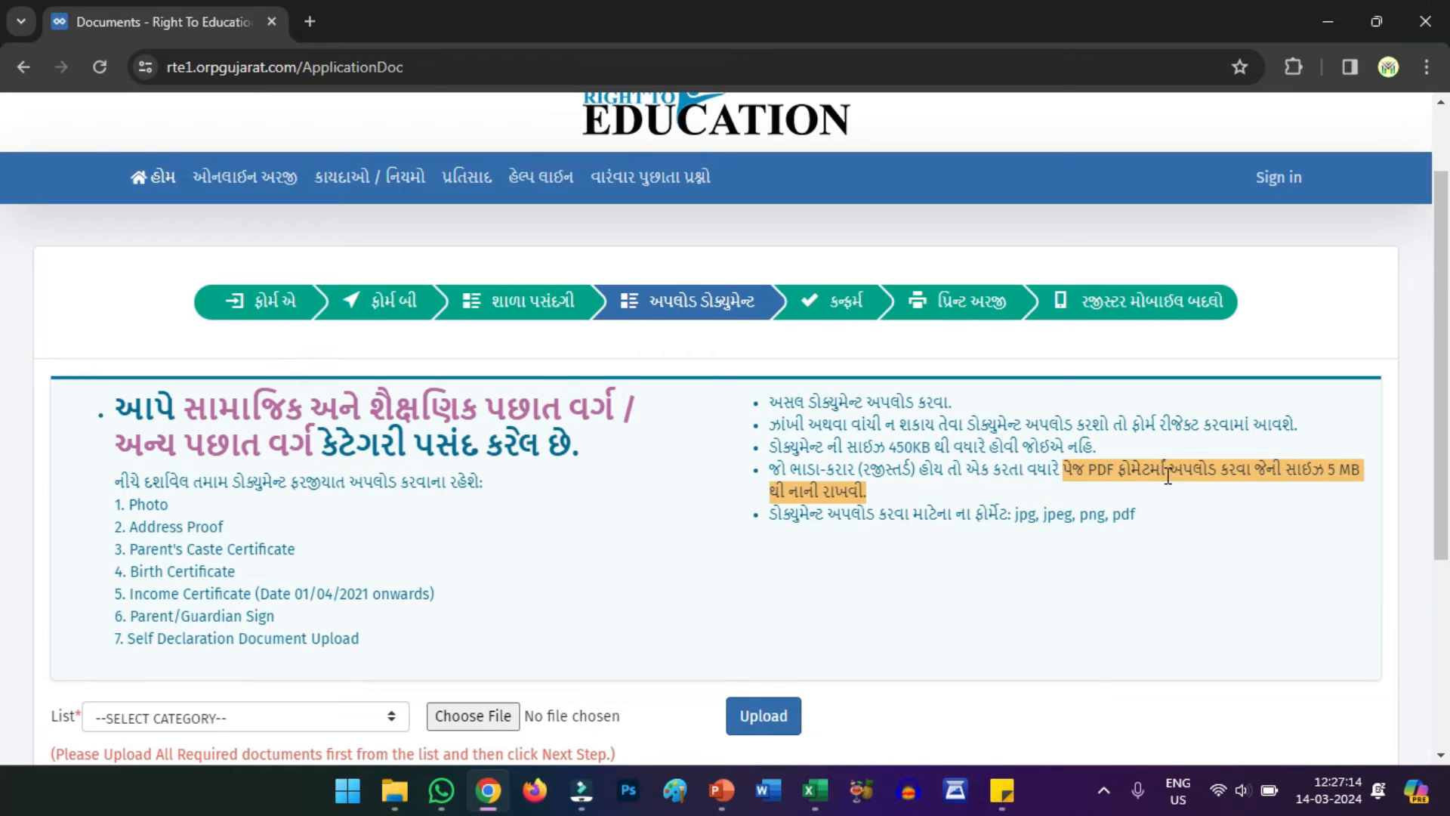
{"action": "left_click", "coordinate": [1205, 470]}
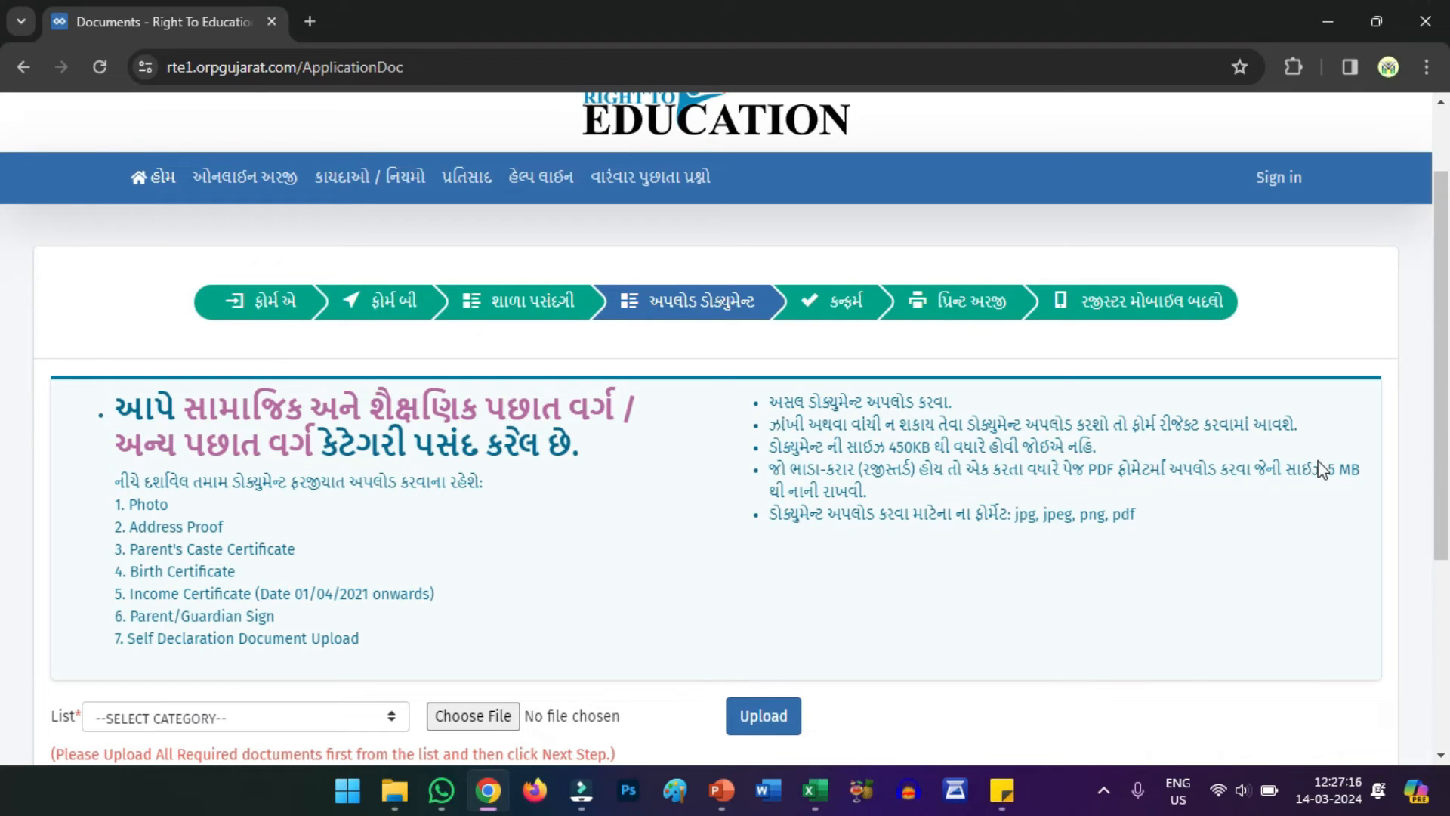
{"action": "left_click_drag", "start_coordinate": [1326, 470], "coordinate": [1359, 470]}
{"action": "left_click_drag", "start_coordinate": [778, 513], "coordinate": [1002, 525]}
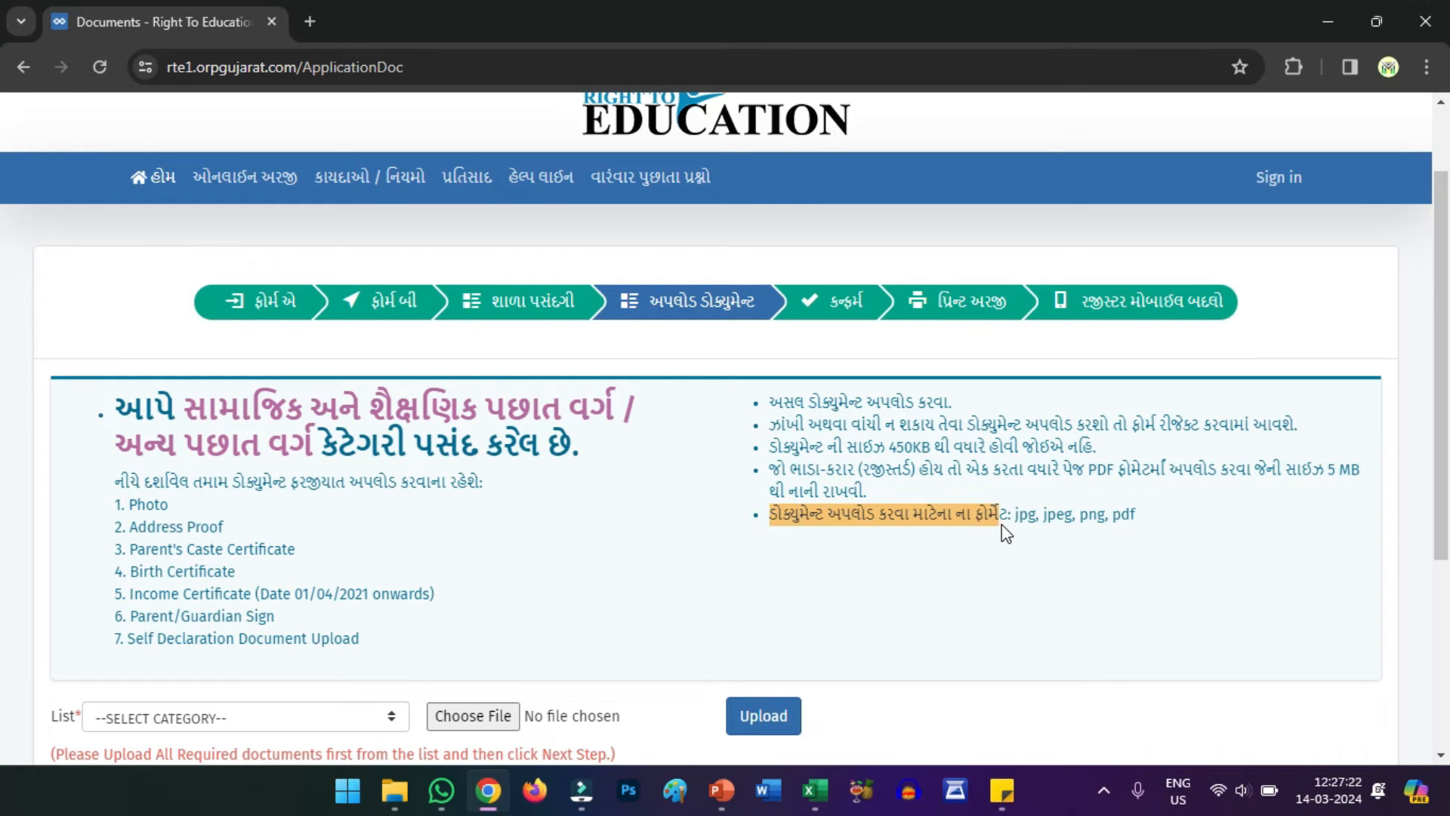
{"action": "left_click", "coordinate": [1035, 529]}
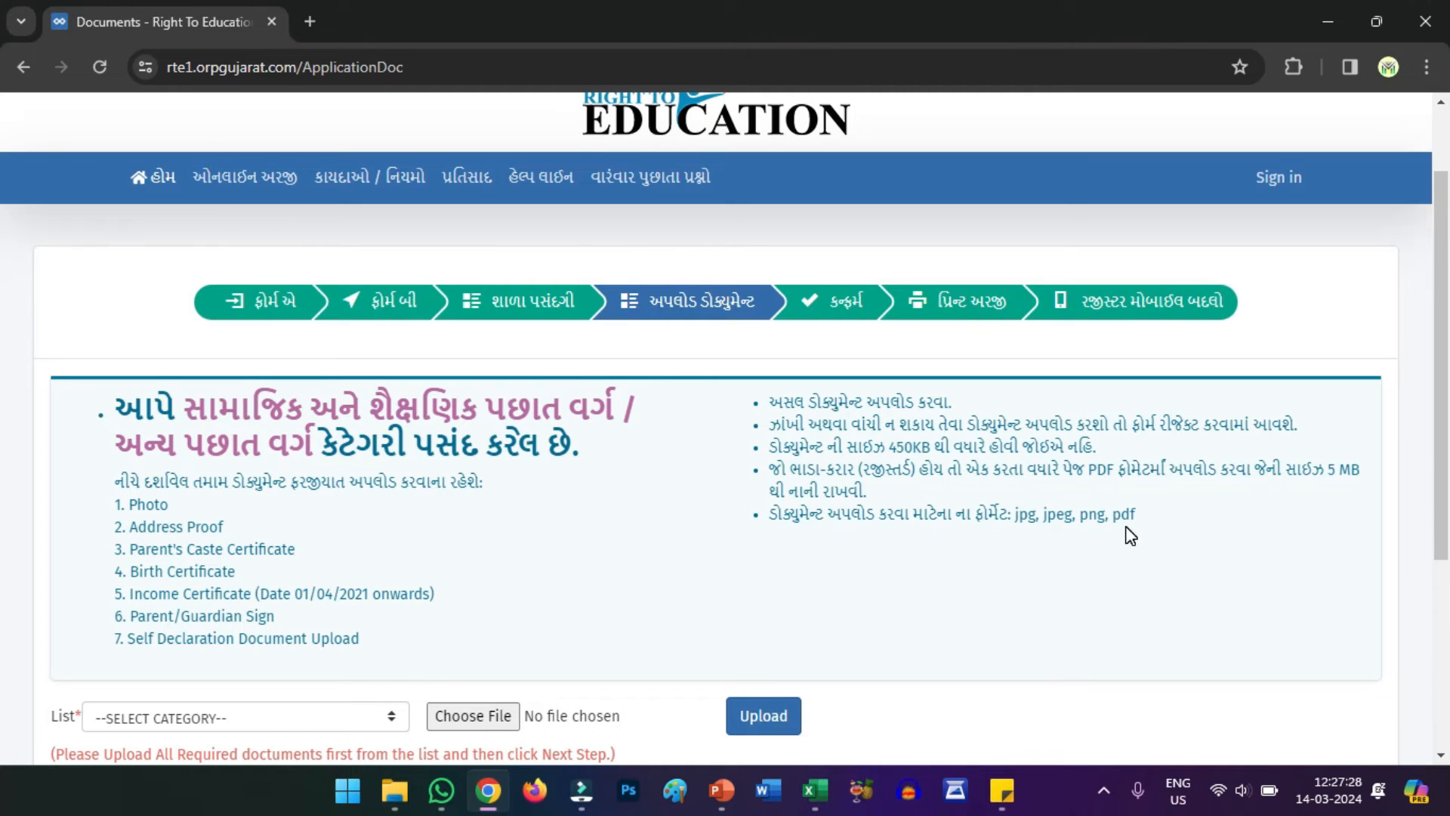
Step: Examine the document categories offered for upload, including the optional ones, without choosing any
{"action": "scroll", "coordinate": [896, 500], "scroll_direction": "down", "scroll_amount": 1}
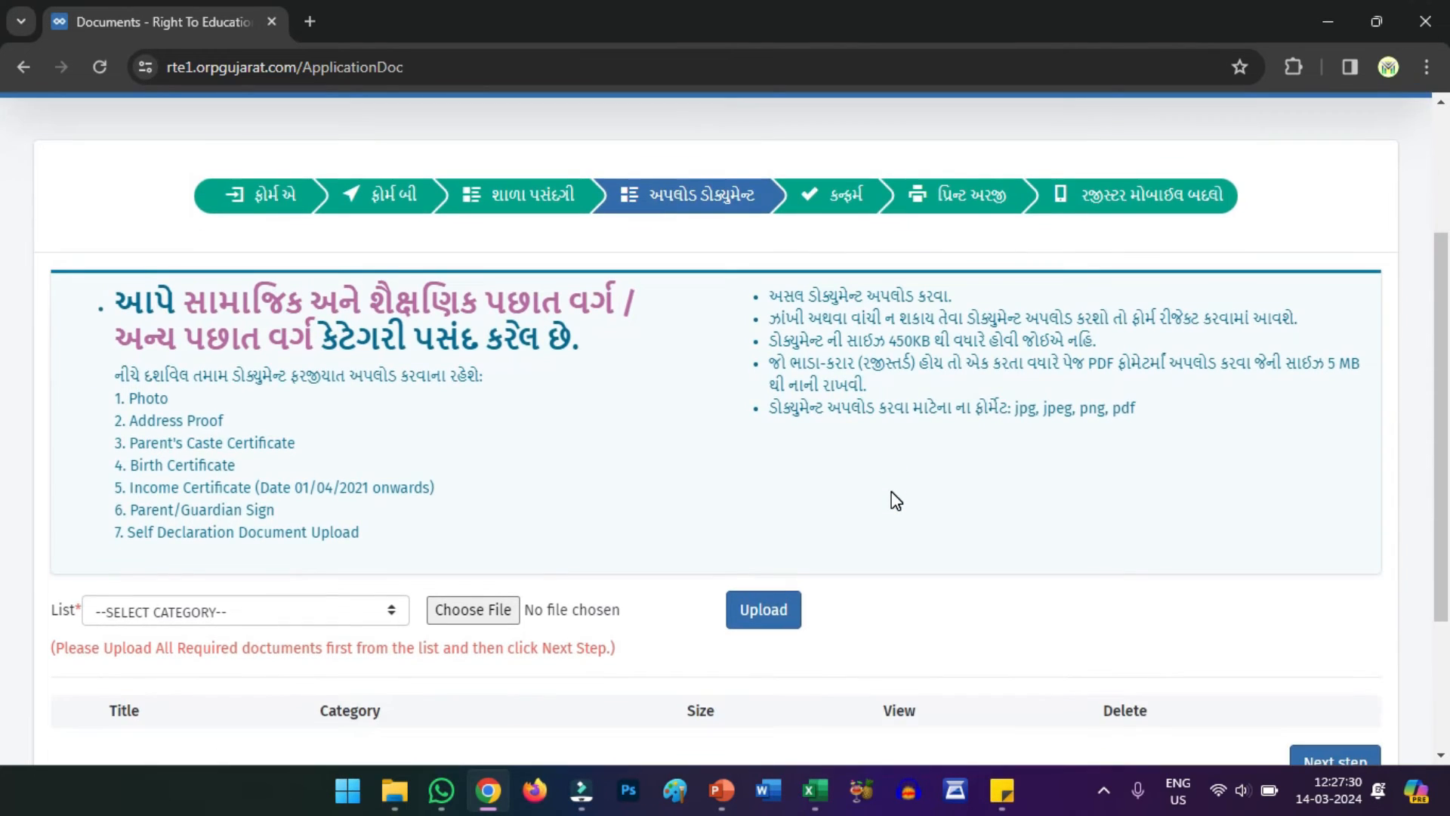
{"action": "scroll", "coordinate": [895, 500], "scroll_direction": "down", "scroll_amount": 2}
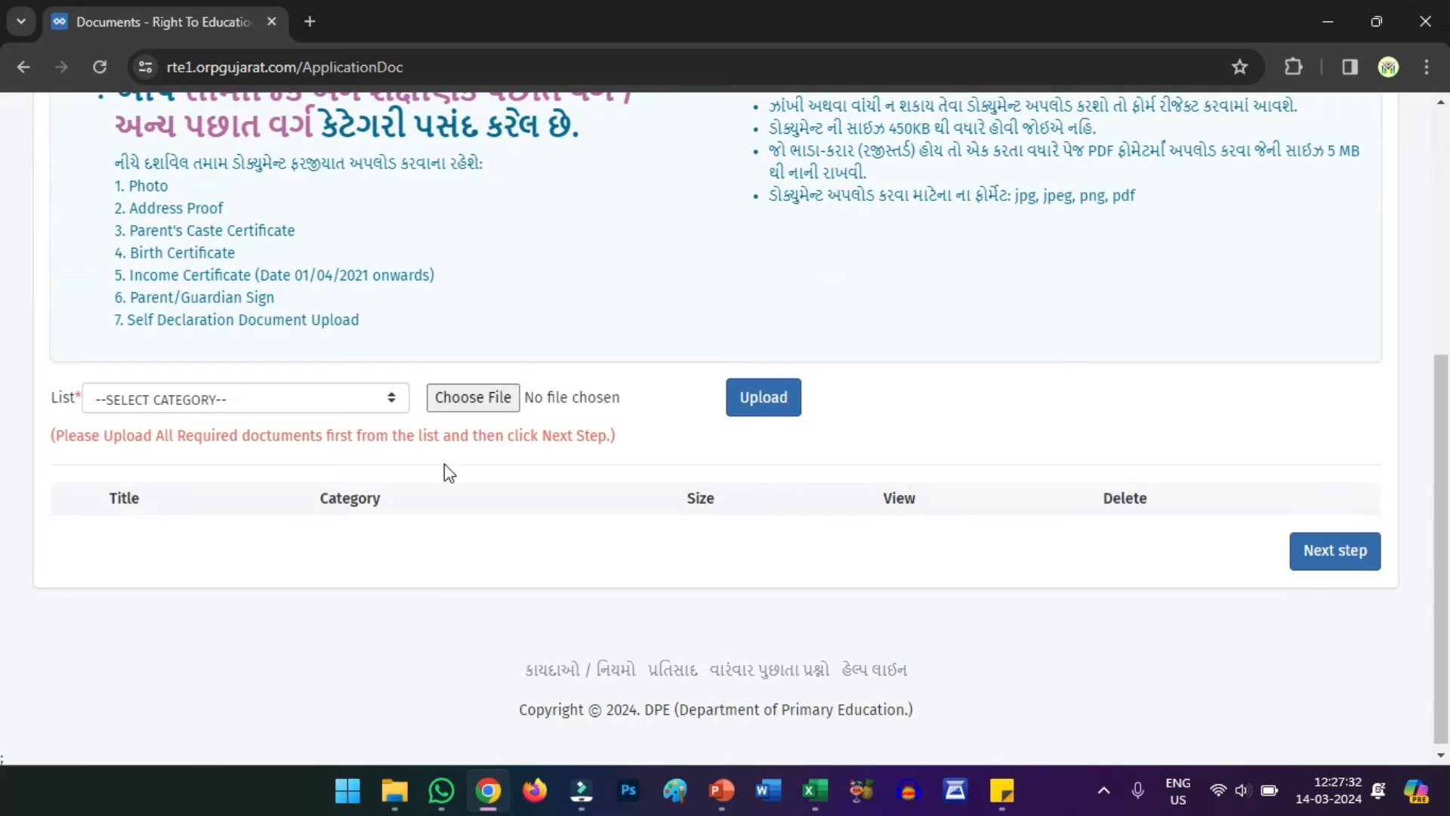
{"action": "scroll", "coordinate": [301, 446], "scroll_direction": "down", "scroll_amount": 1}
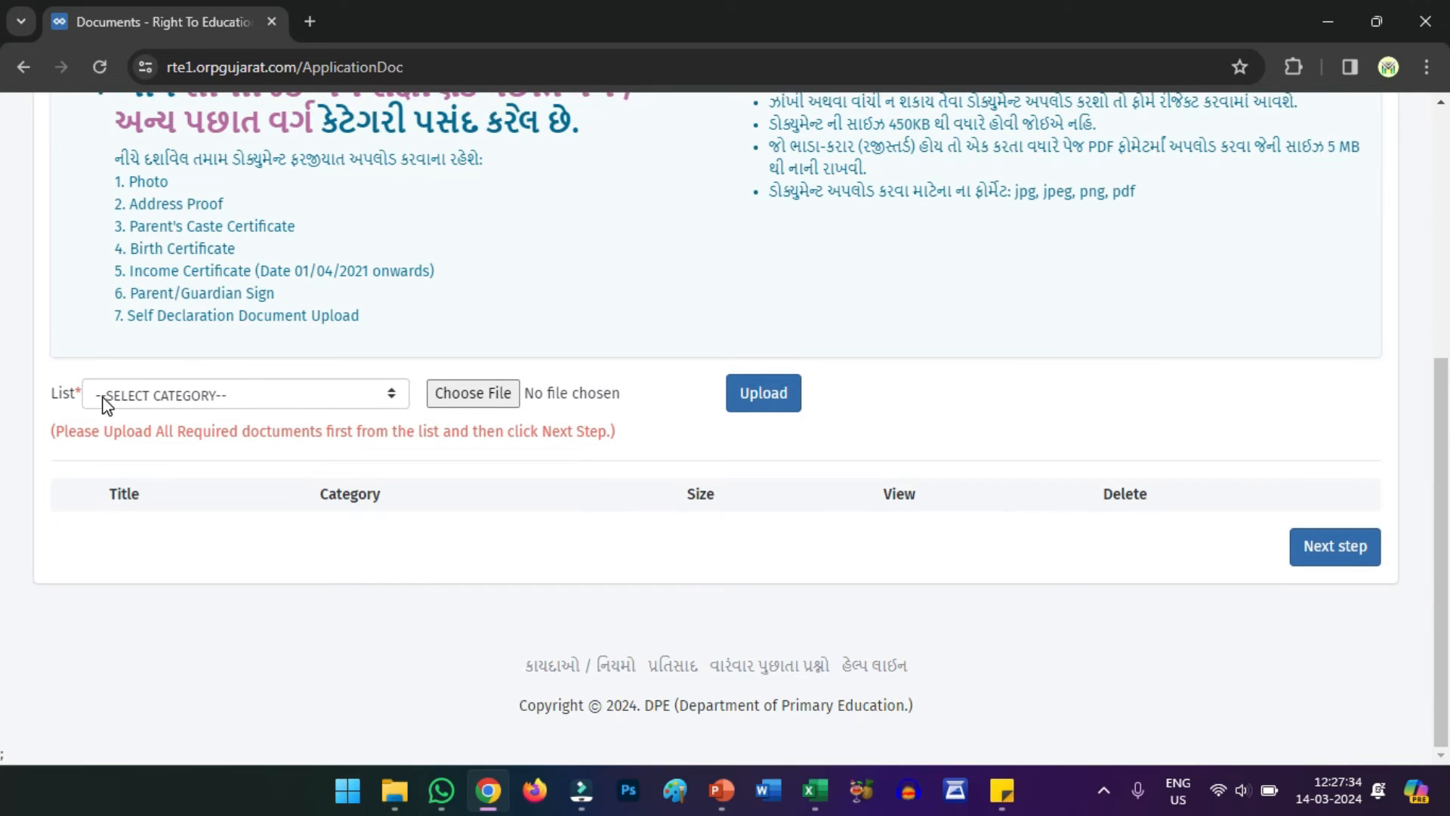
{"action": "left_click", "coordinate": [145, 395]}
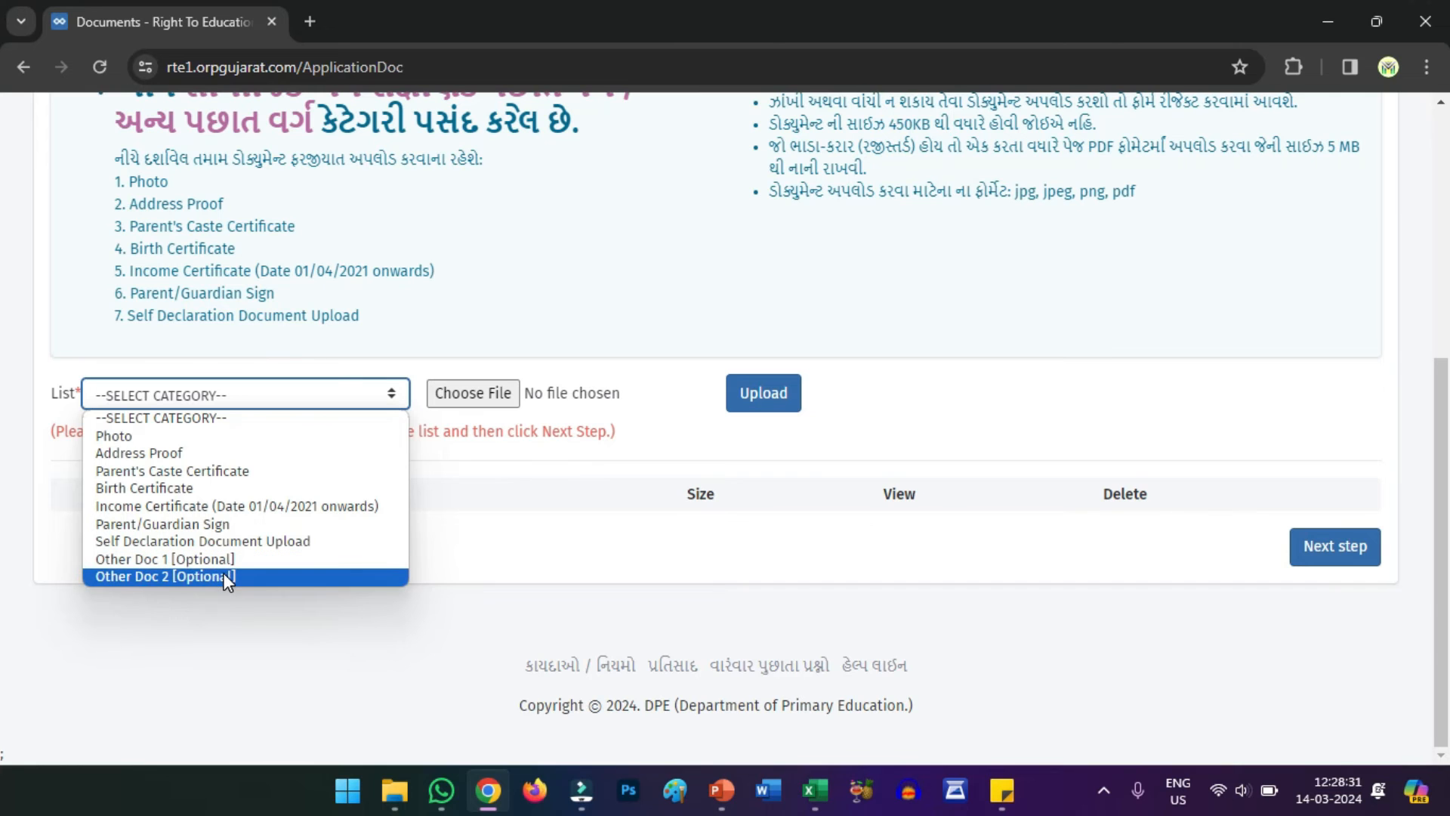
{"action": "left_click", "coordinate": [526, 563]}
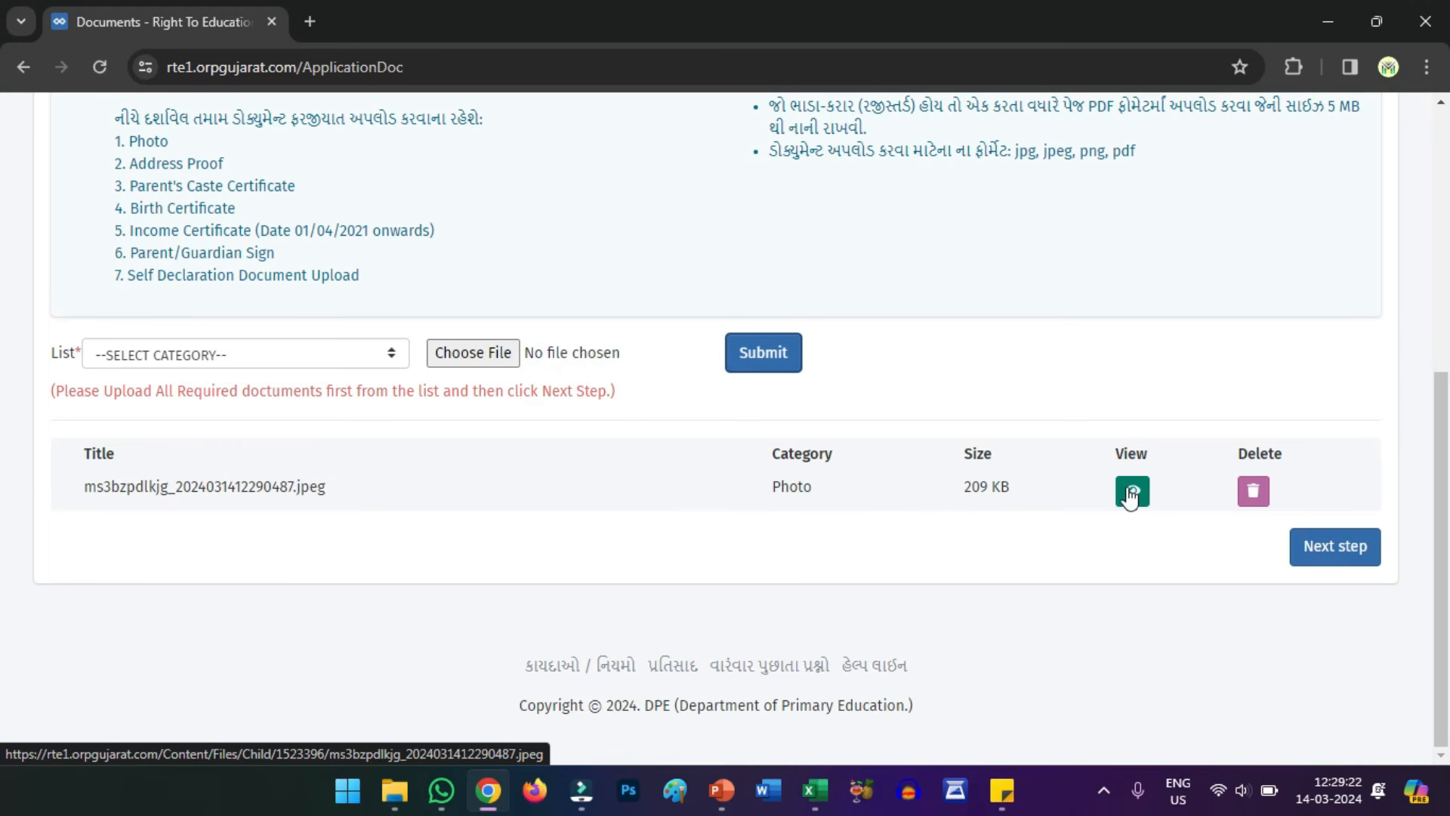
Step: Reread the document upload instructions and return to the uploaded Photo entry
{"action": "scroll", "coordinate": [755, 483], "scroll_direction": "up", "scroll_amount": 5}
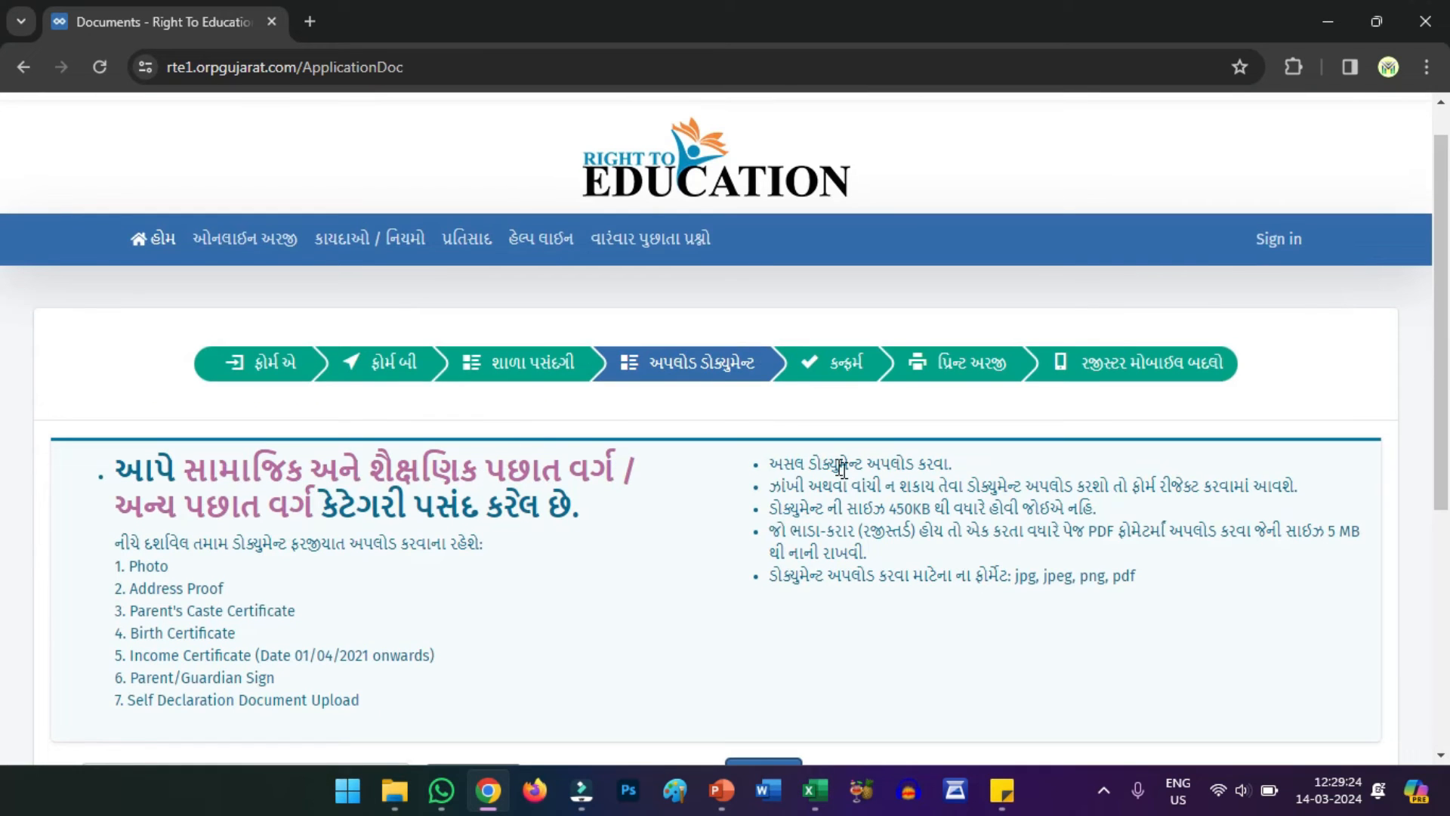
{"action": "left_click_drag", "start_coordinate": [764, 463], "coordinate": [995, 597]}
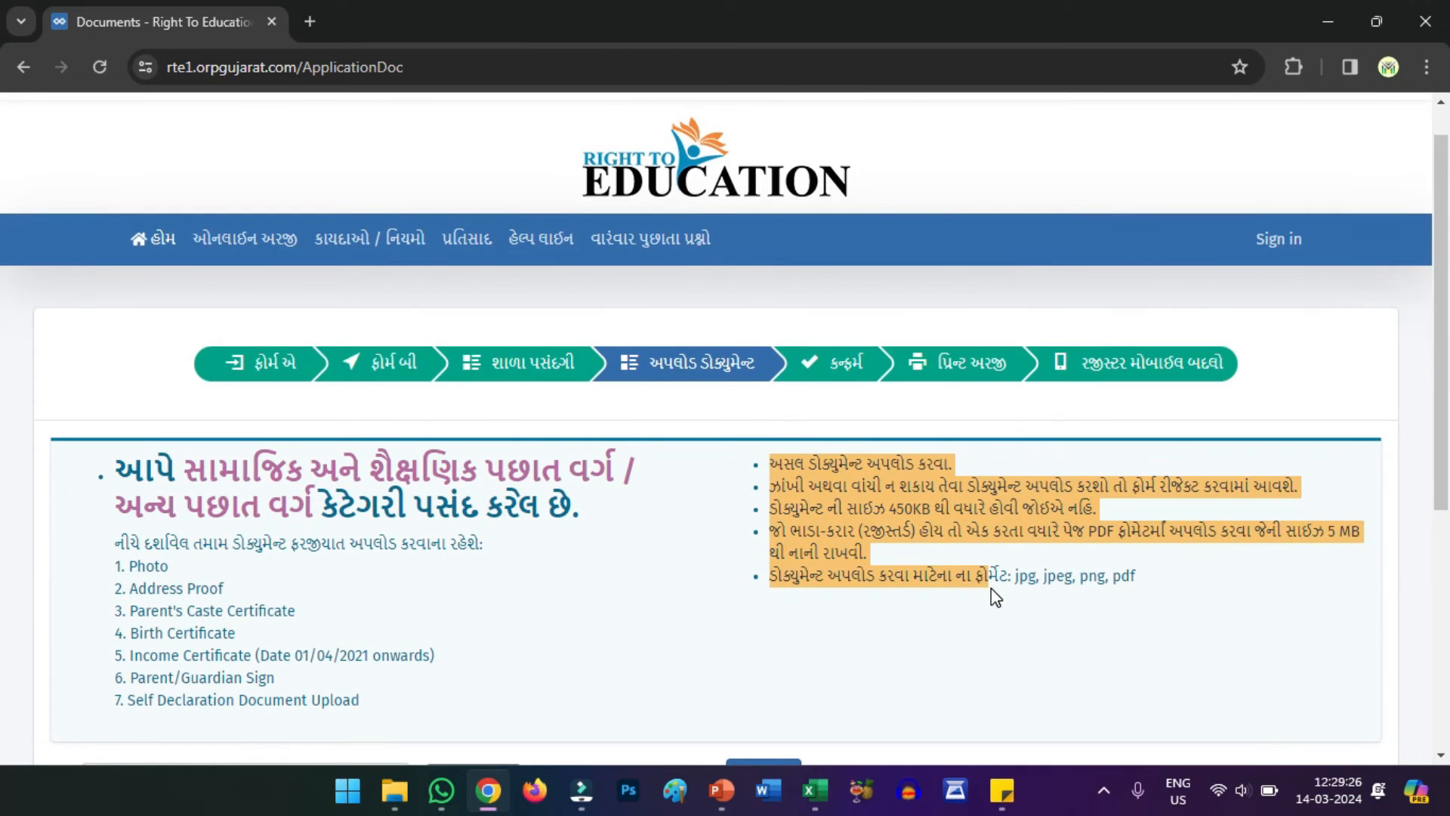
{"action": "left_click", "coordinate": [678, 550]}
{"action": "scroll", "coordinate": [699, 544], "scroll_direction": "down", "scroll_amount": 5}
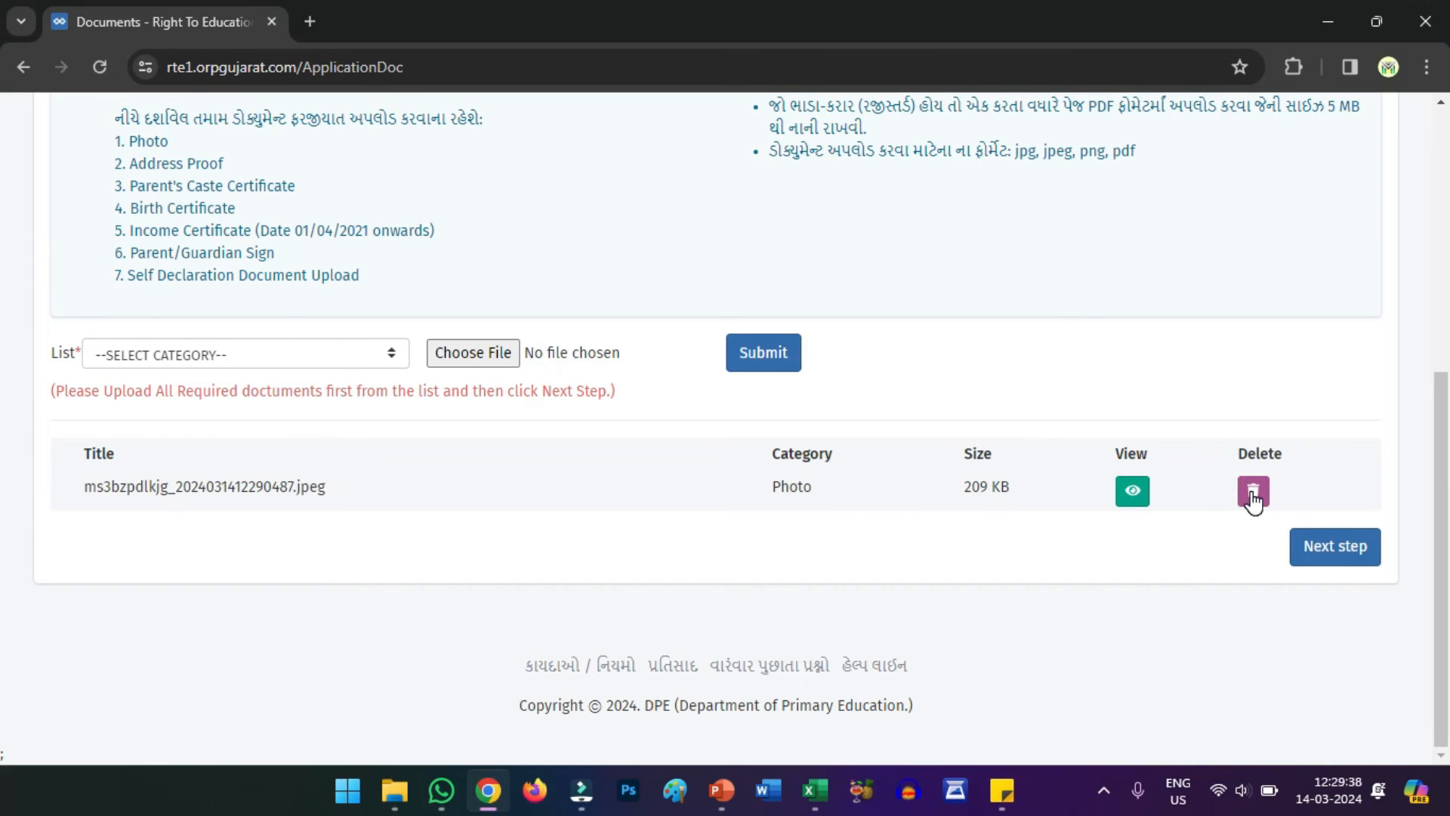
Step: Check the Photo entry in the category list and select Address Proof as the document category
{"action": "left_click", "coordinate": [254, 362]}
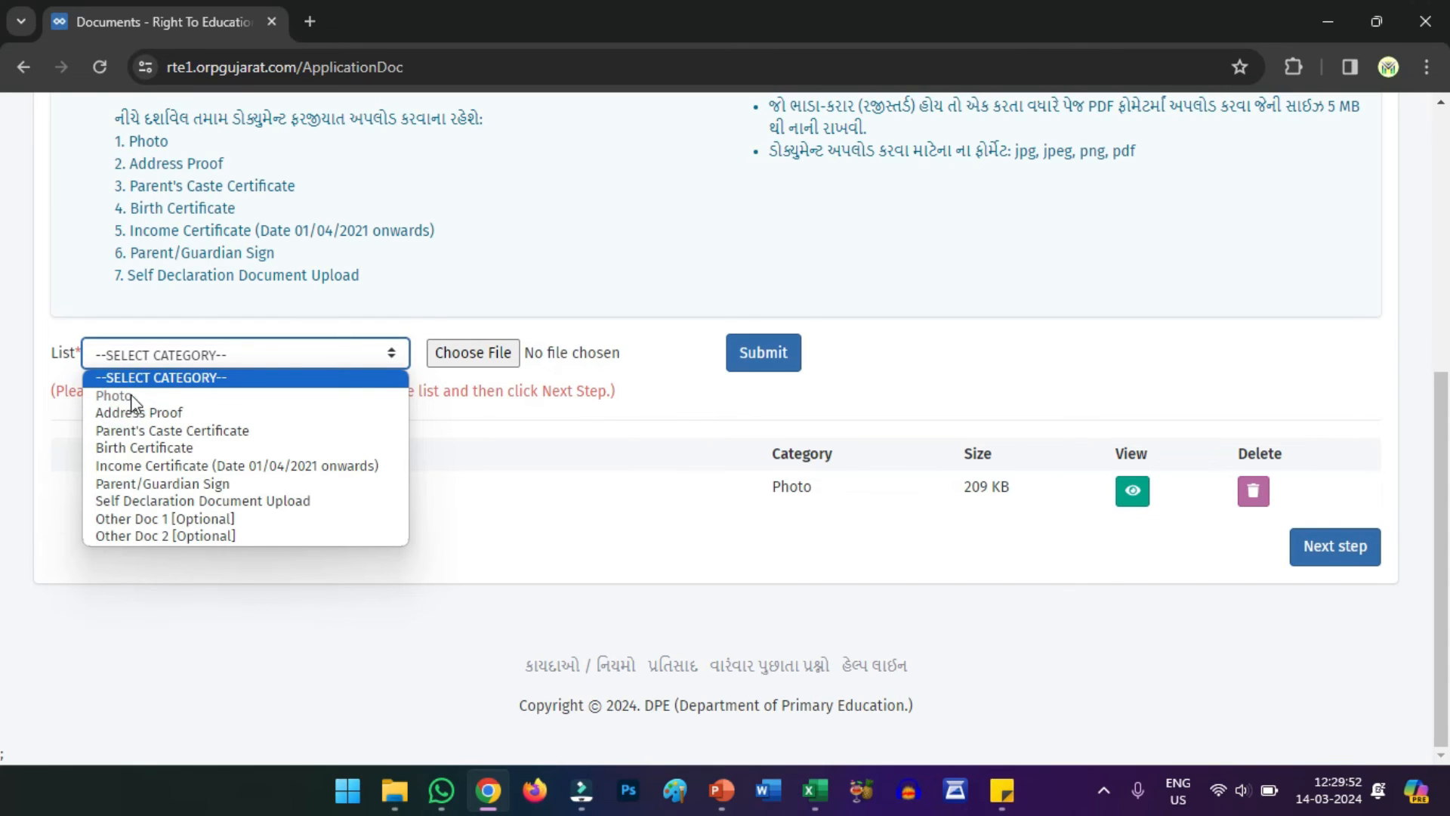
{"action": "left_click", "coordinate": [921, 562]}
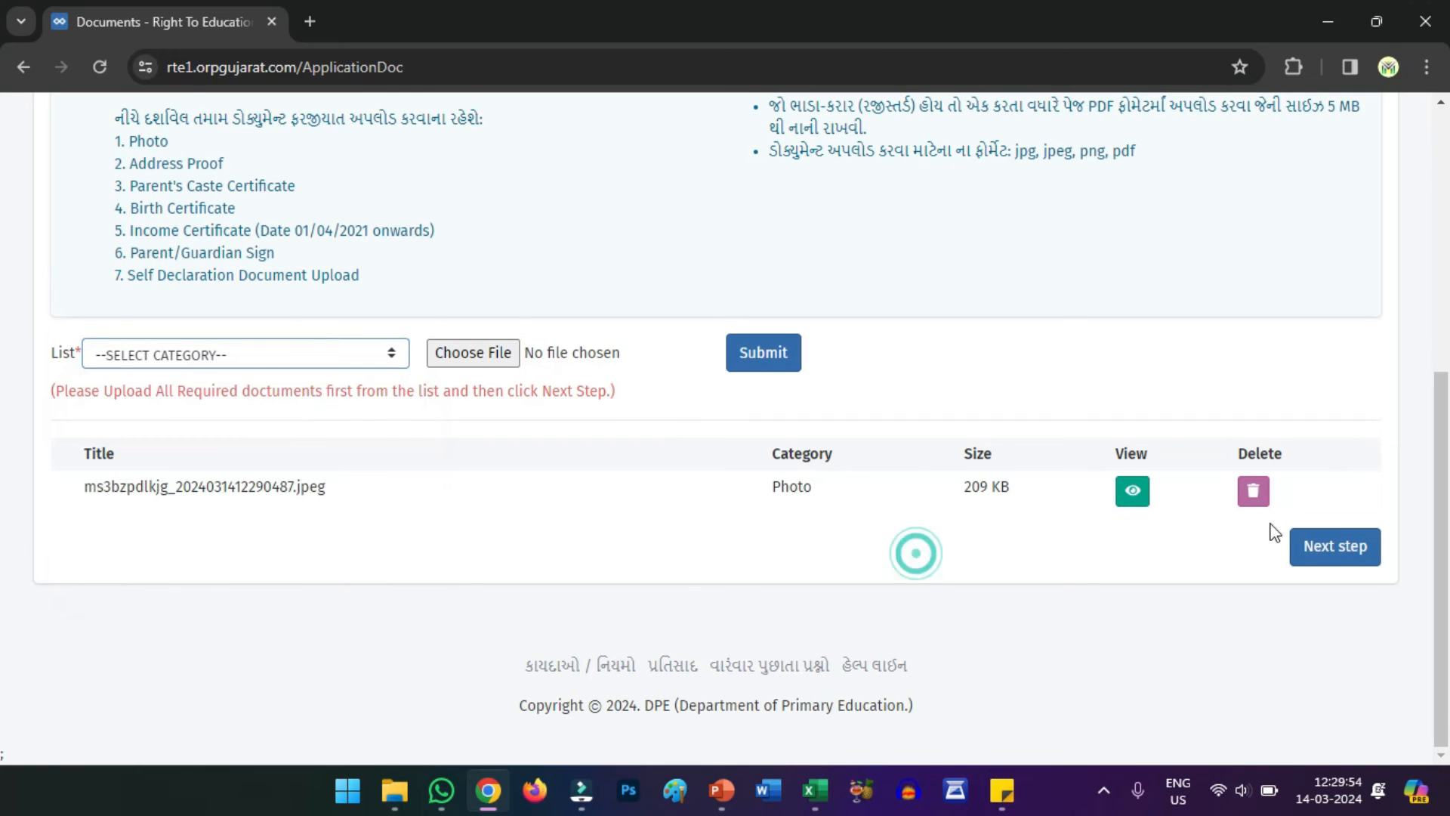
{"action": "left_click", "coordinate": [313, 354]}
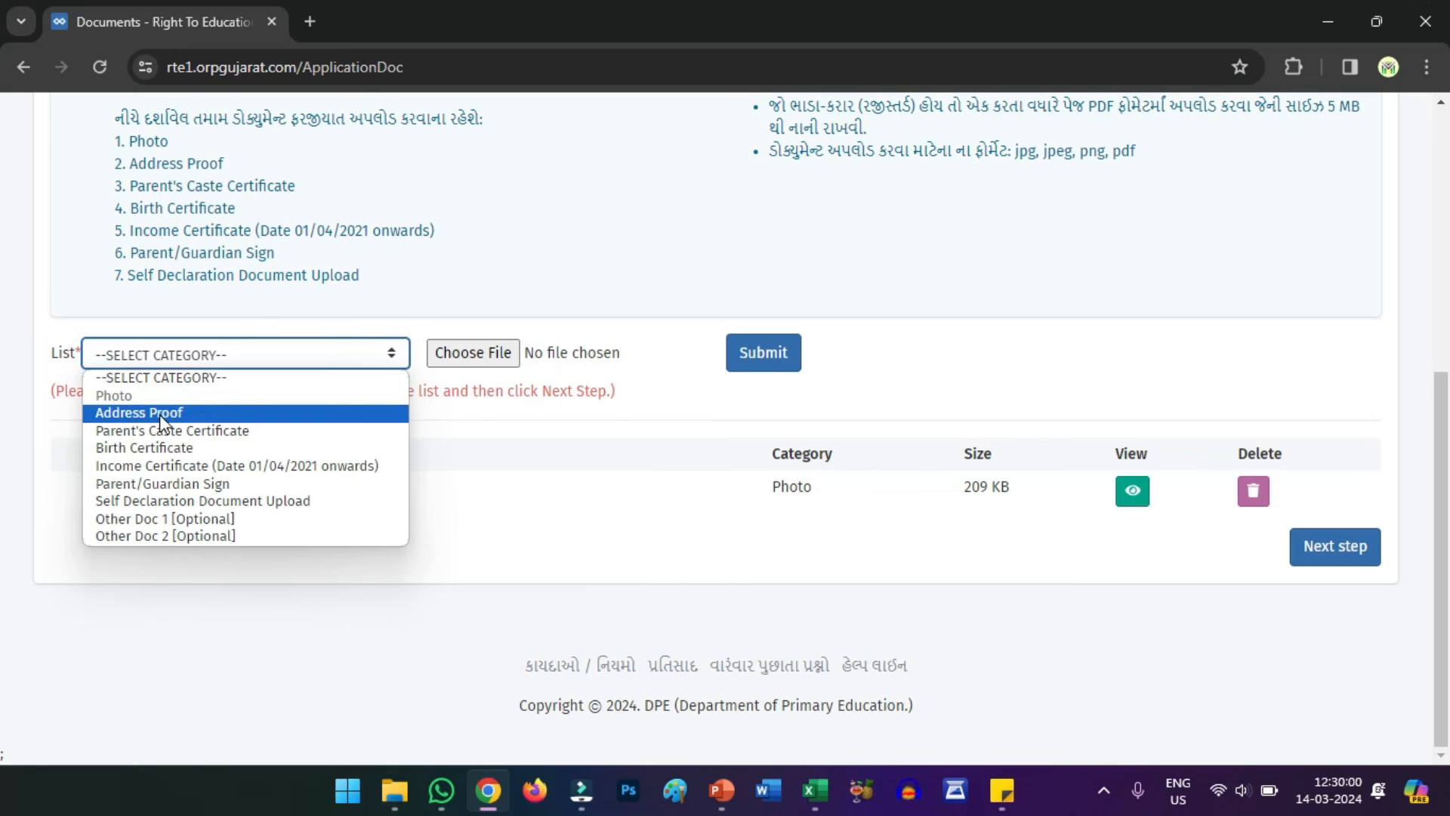
{"action": "left_click", "coordinate": [178, 413]}
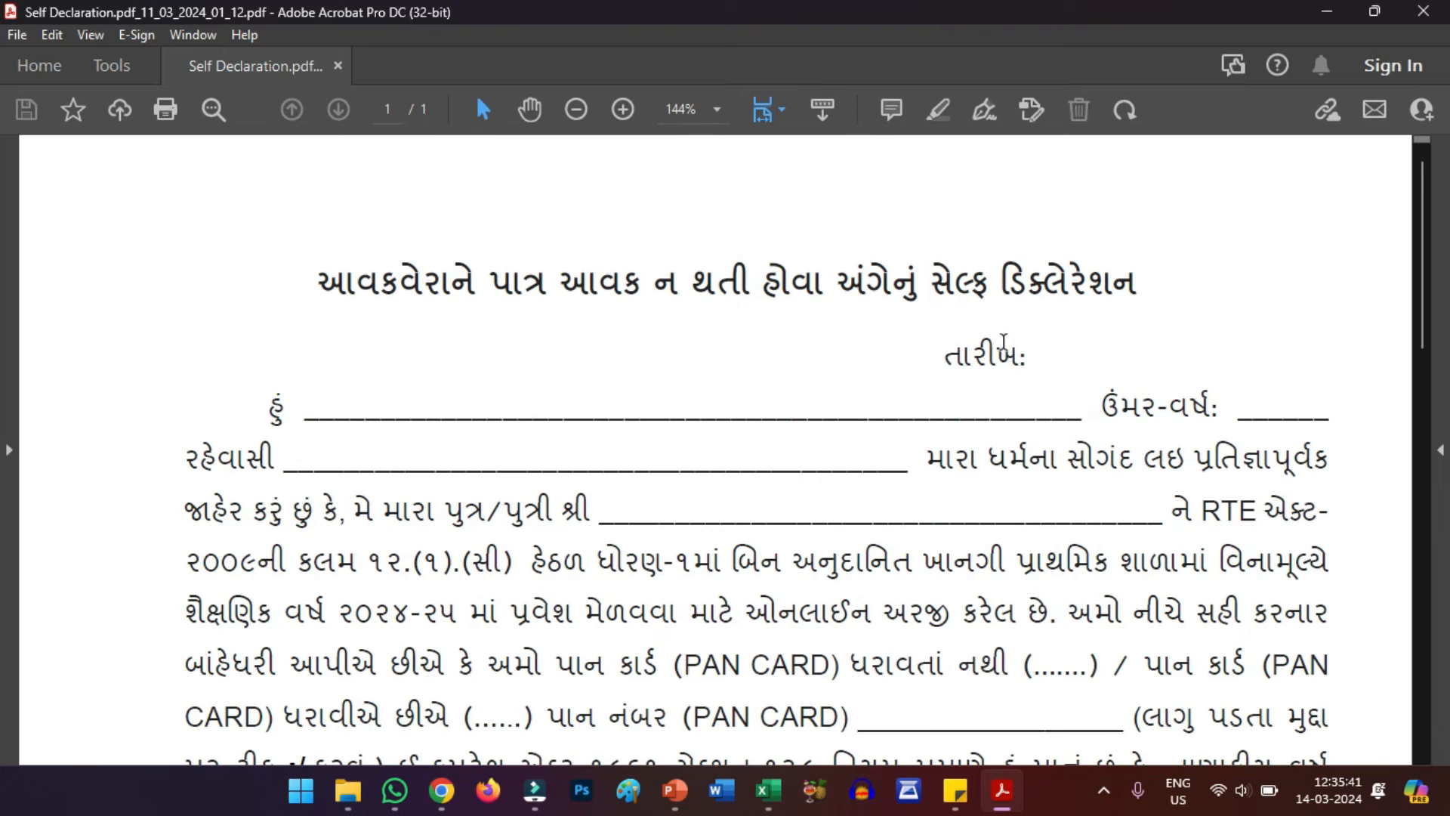
Step: Examine the date, declarant name, age and residence blanks of the self-declaration form in Adobe Acrobat
{"action": "left_click", "coordinate": [1037, 356]}
{"action": "left_click_drag", "start_coordinate": [312, 412], "coordinate": [1041, 400]}
{"action": "left_click_drag", "start_coordinate": [1237, 412], "coordinate": [1315, 415]}
{"action": "left_click_drag", "start_coordinate": [277, 460], "coordinate": [898, 460]}
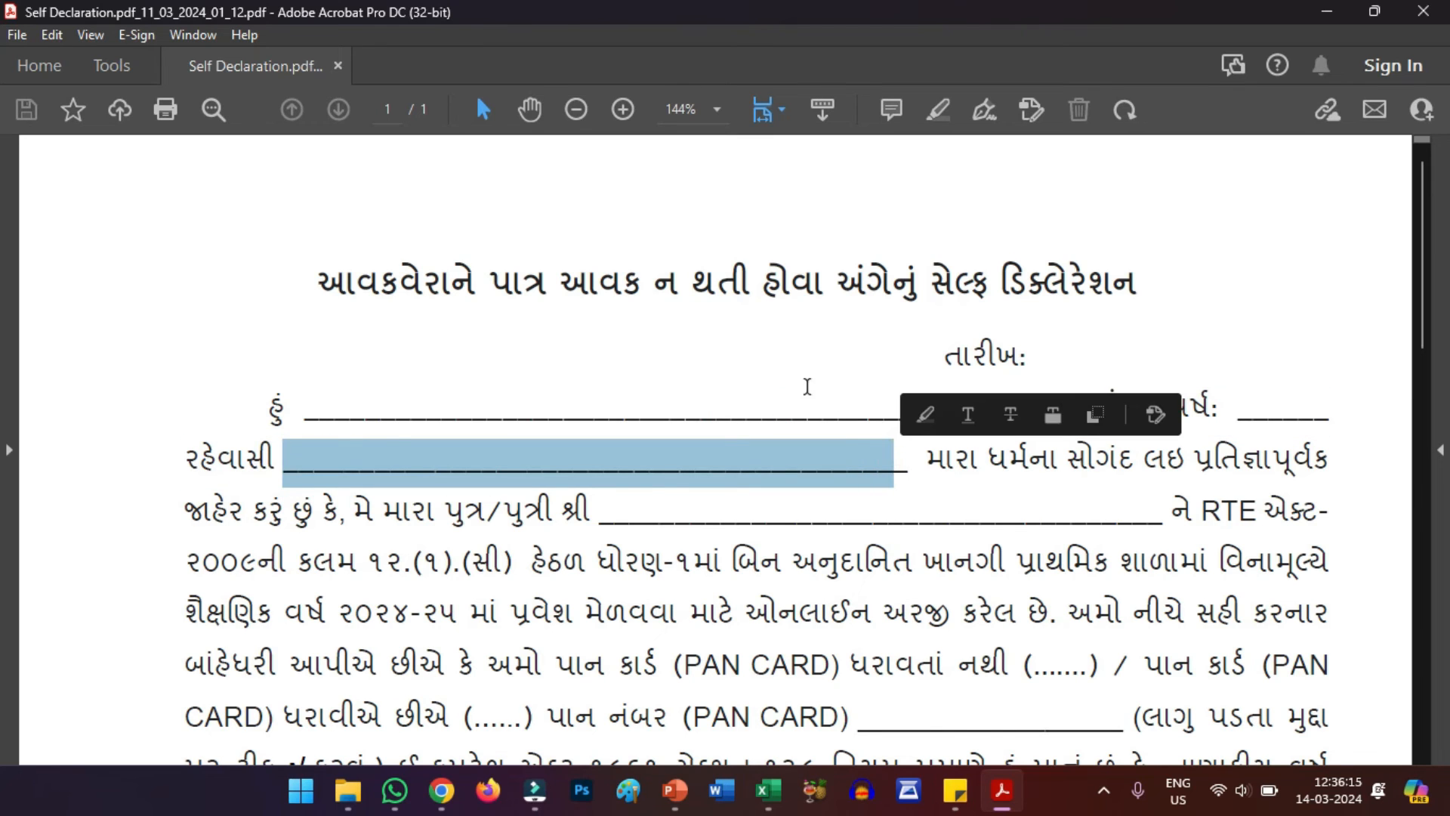
Step: Examine the child's name blank and the tick space for not holding a PAN card in the self-declaration
{"action": "scroll", "coordinate": [790, 385], "scroll_direction": "down", "scroll_amount": 2}
{"action": "left_click_drag", "start_coordinate": [608, 411], "coordinate": [1167, 417]}
{"action": "scroll", "coordinate": [802, 440], "scroll_direction": "down", "scroll_amount": 3}
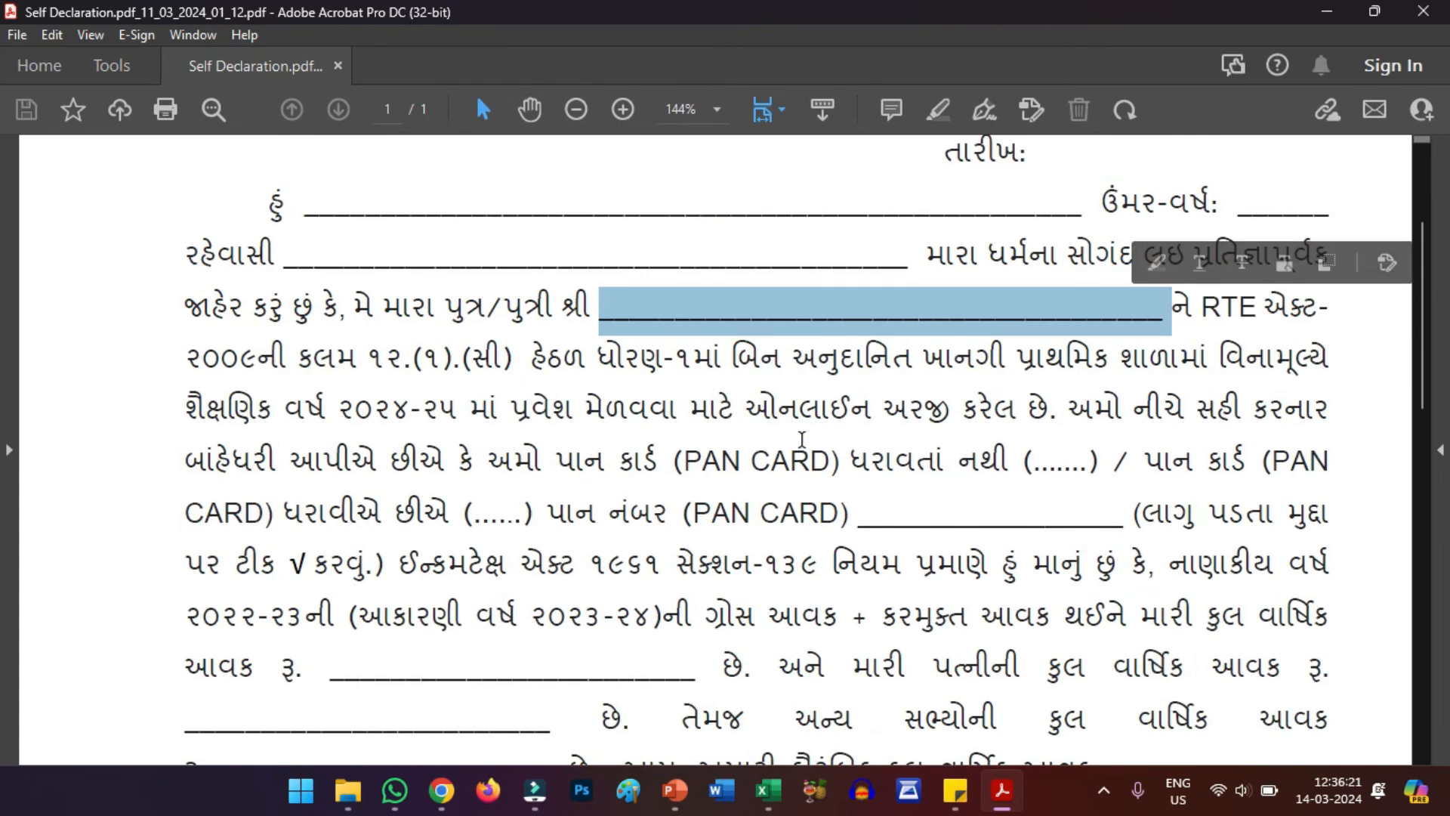
{"action": "left_click_drag", "start_coordinate": [1032, 414], "coordinate": [1086, 420]}
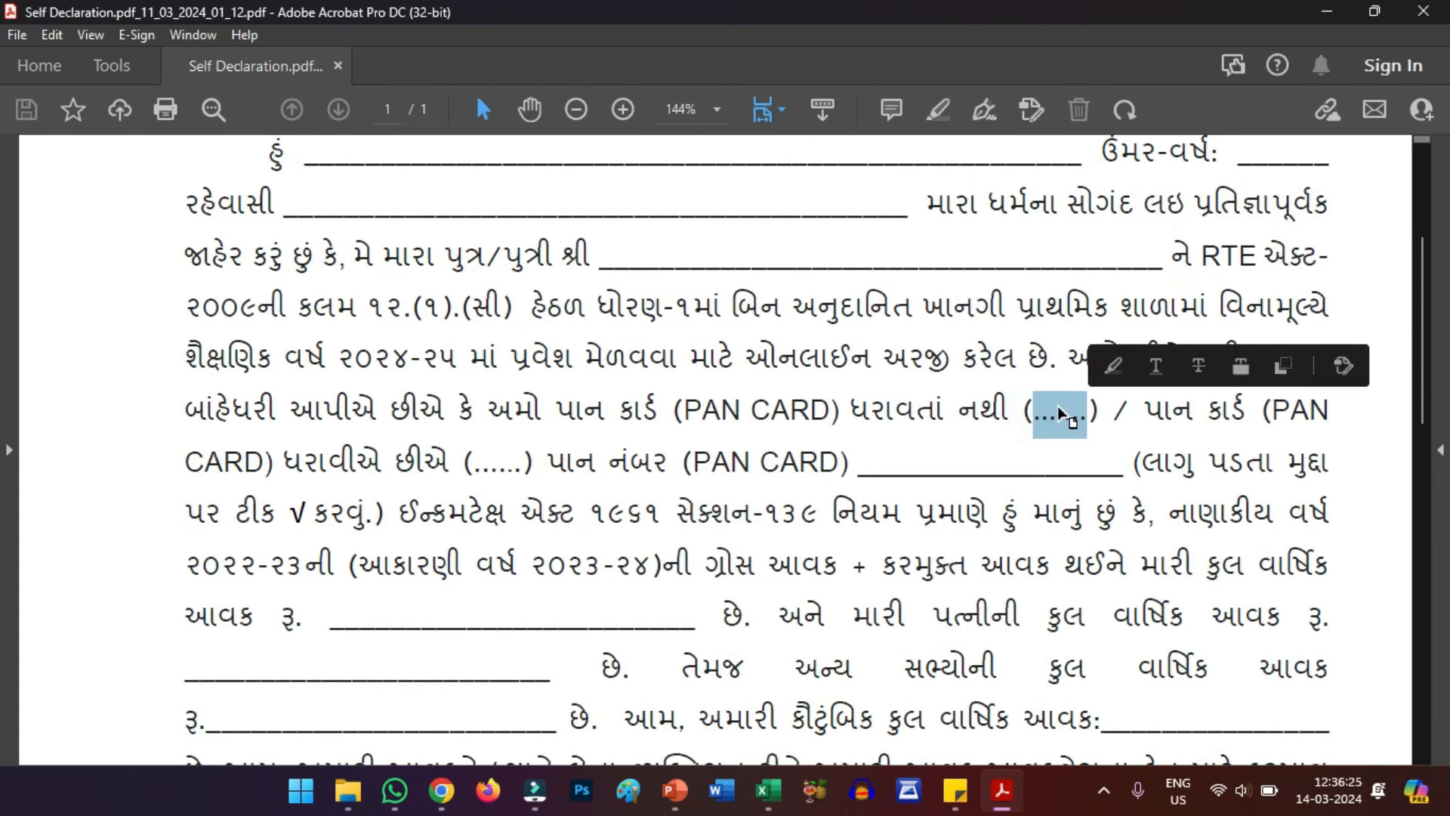
Step: Examine the PAN holder tick space, the PAN number blank and the annual income blanks for declarant, wife, other members and family total
{"action": "left_click_drag", "start_coordinate": [473, 468], "coordinate": [521, 470]}
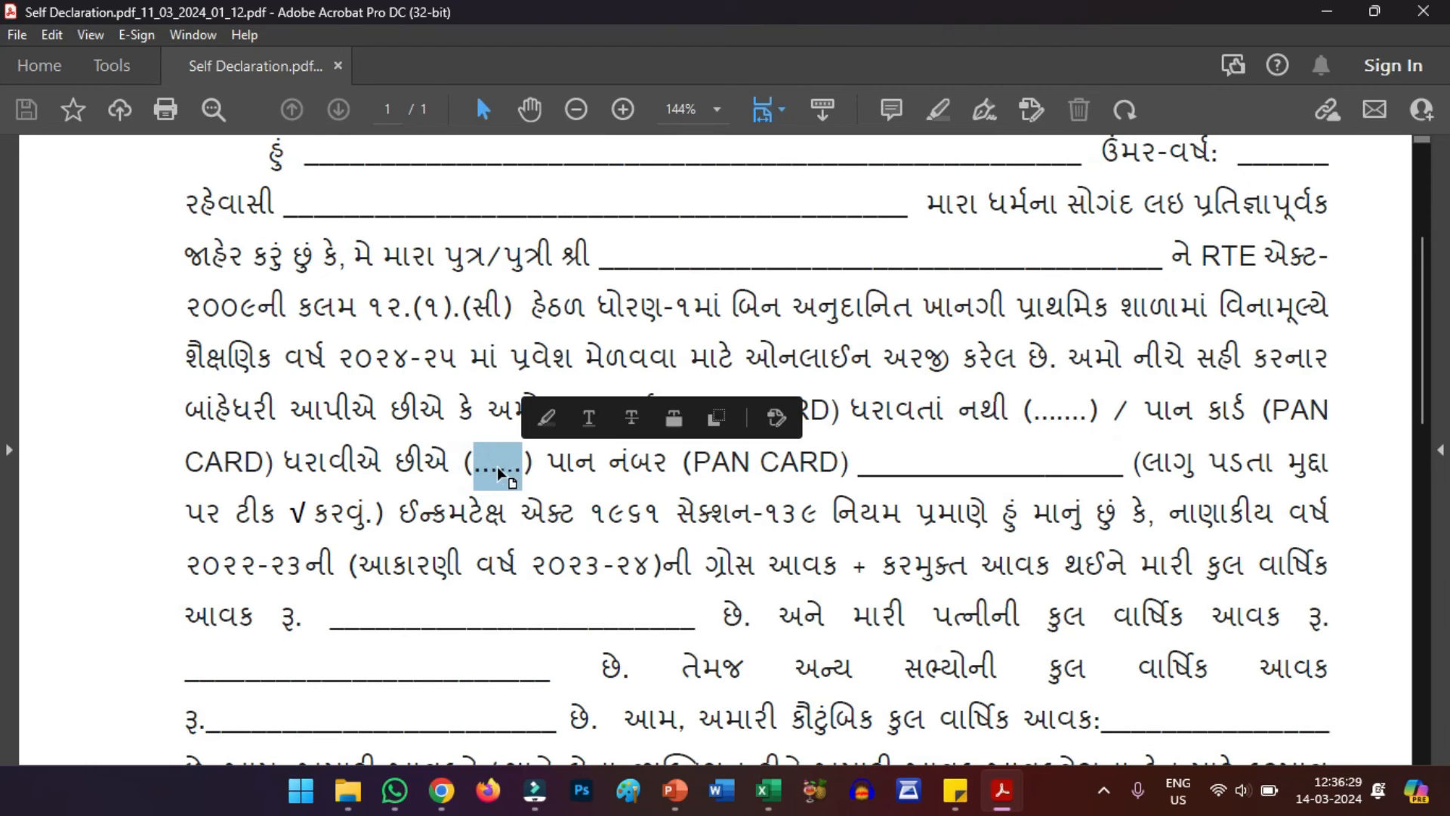
{"action": "left_click_drag", "start_coordinate": [861, 465], "coordinate": [1108, 463]}
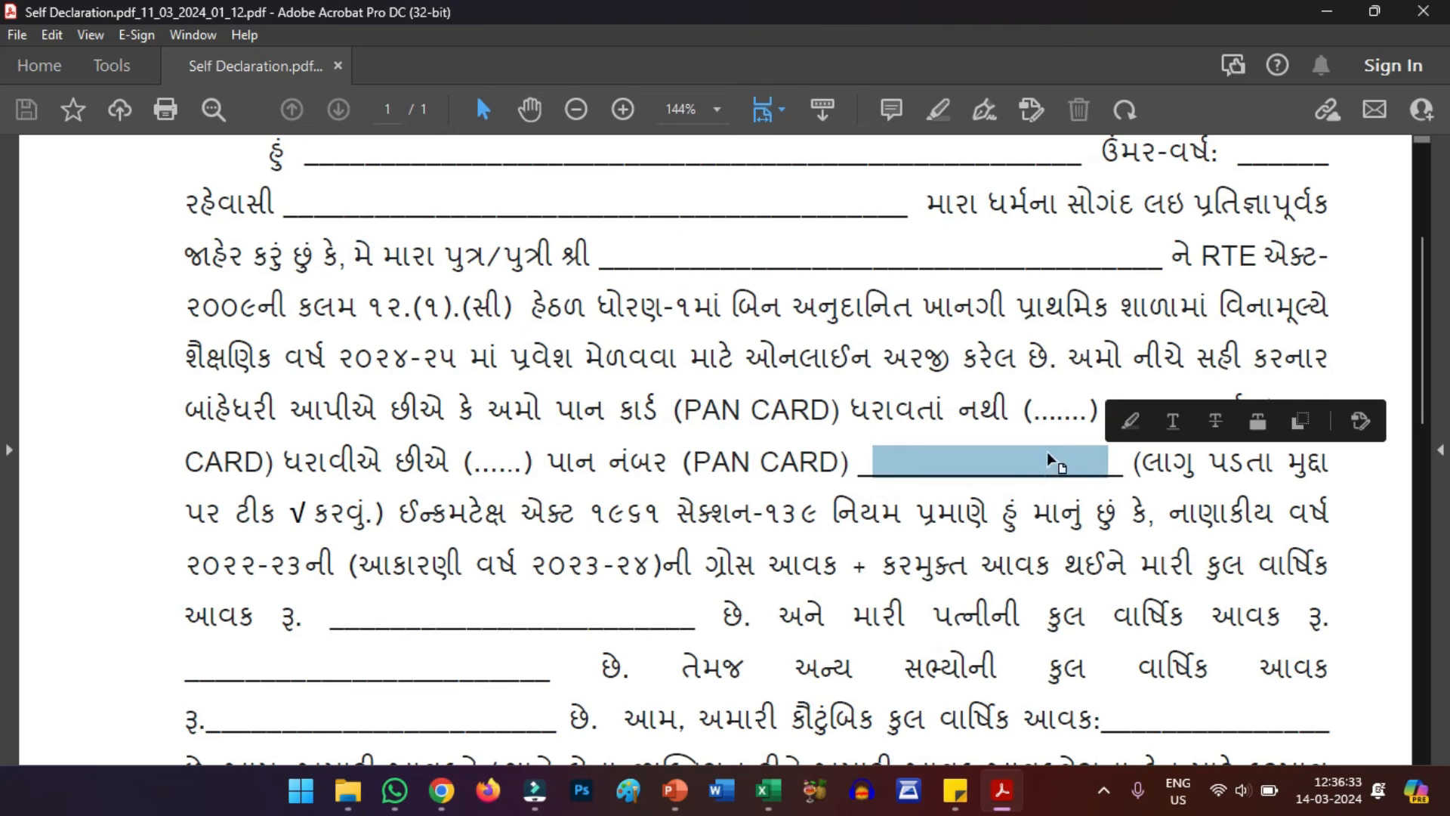
{"action": "scroll", "coordinate": [672, 409], "scroll_direction": "down", "scroll_amount": 3}
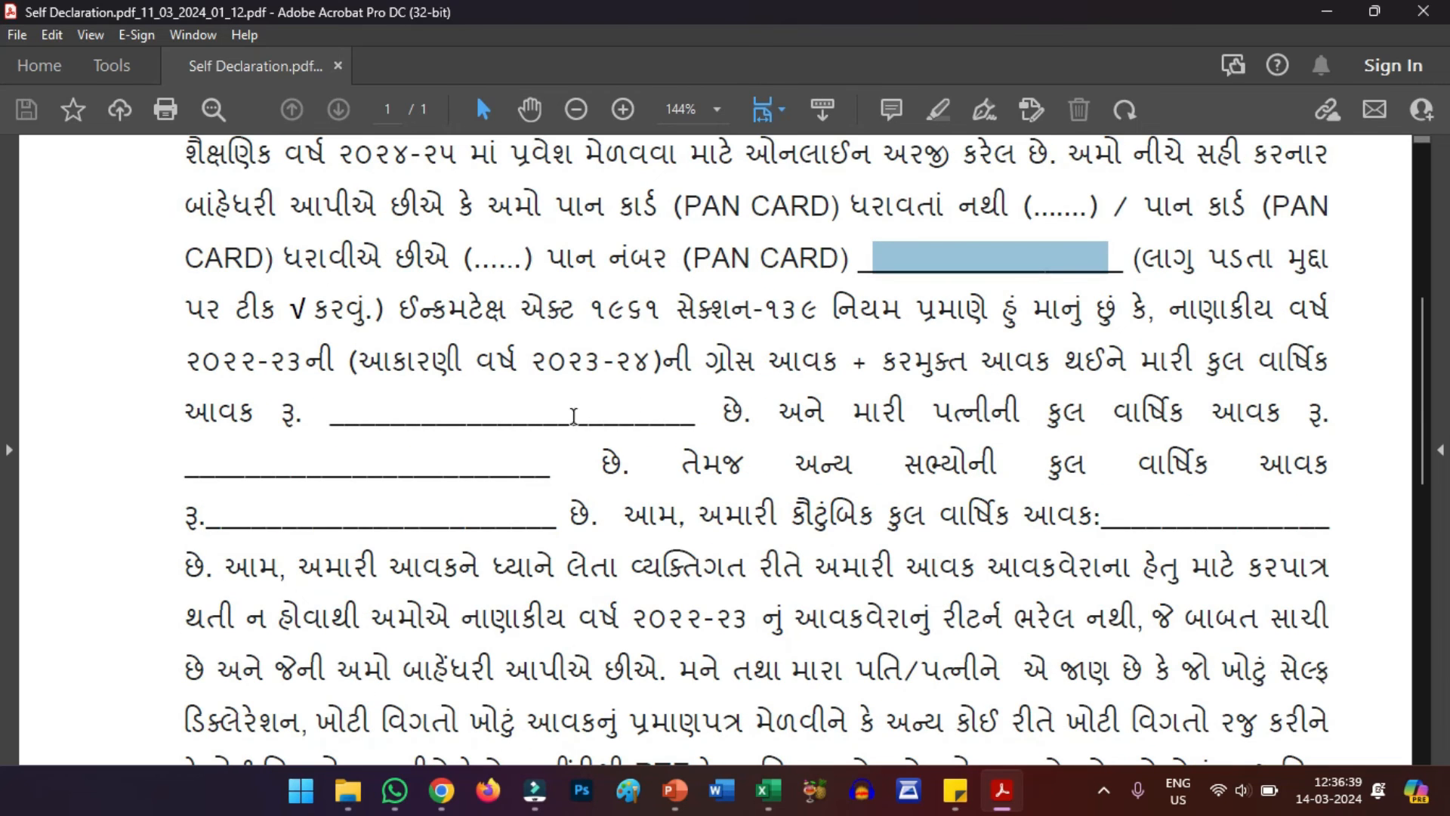
{"action": "left_click_drag", "start_coordinate": [327, 419], "coordinate": [678, 414]}
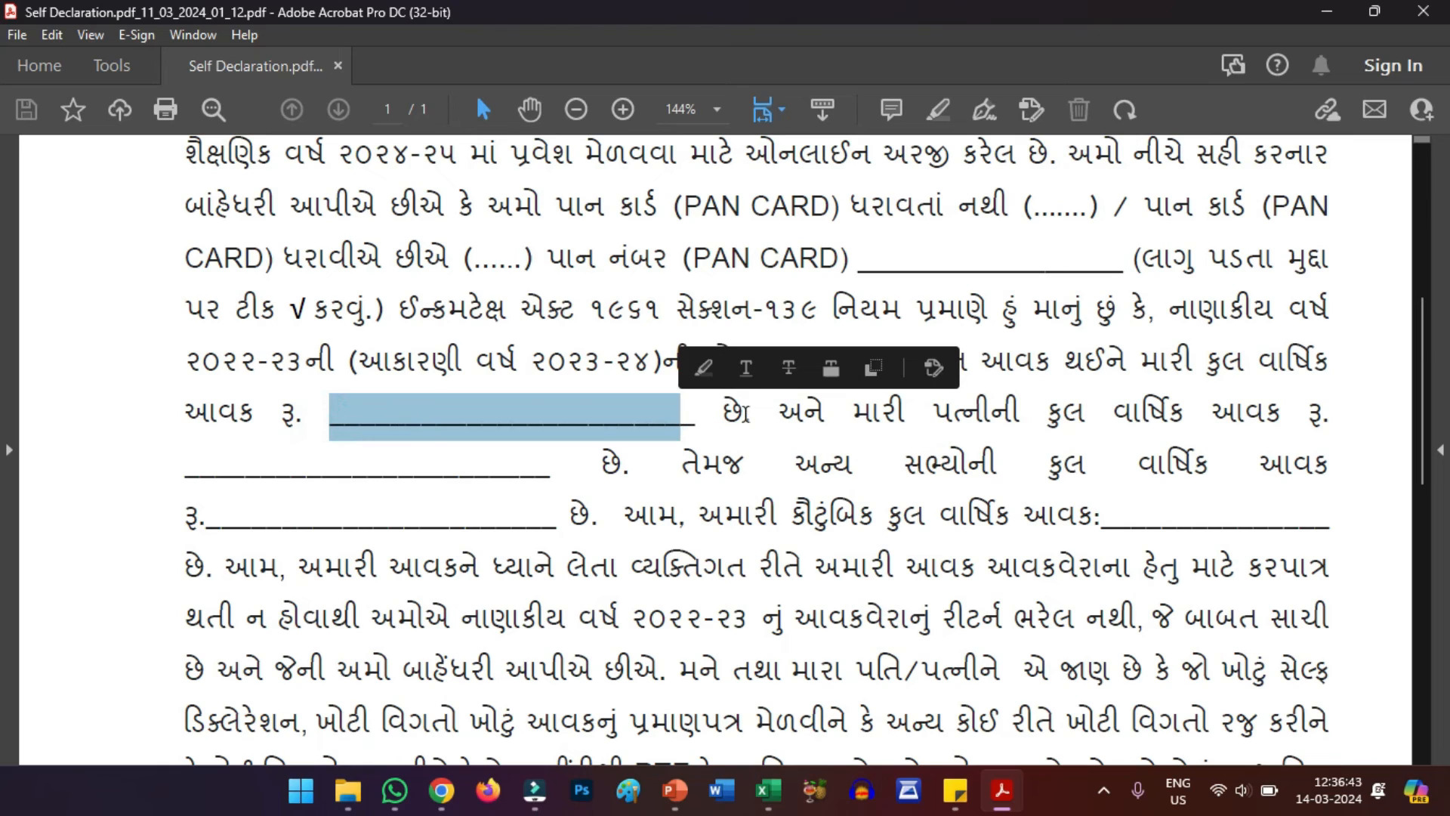
{"action": "left_click_drag", "start_coordinate": [183, 463], "coordinate": [550, 462]}
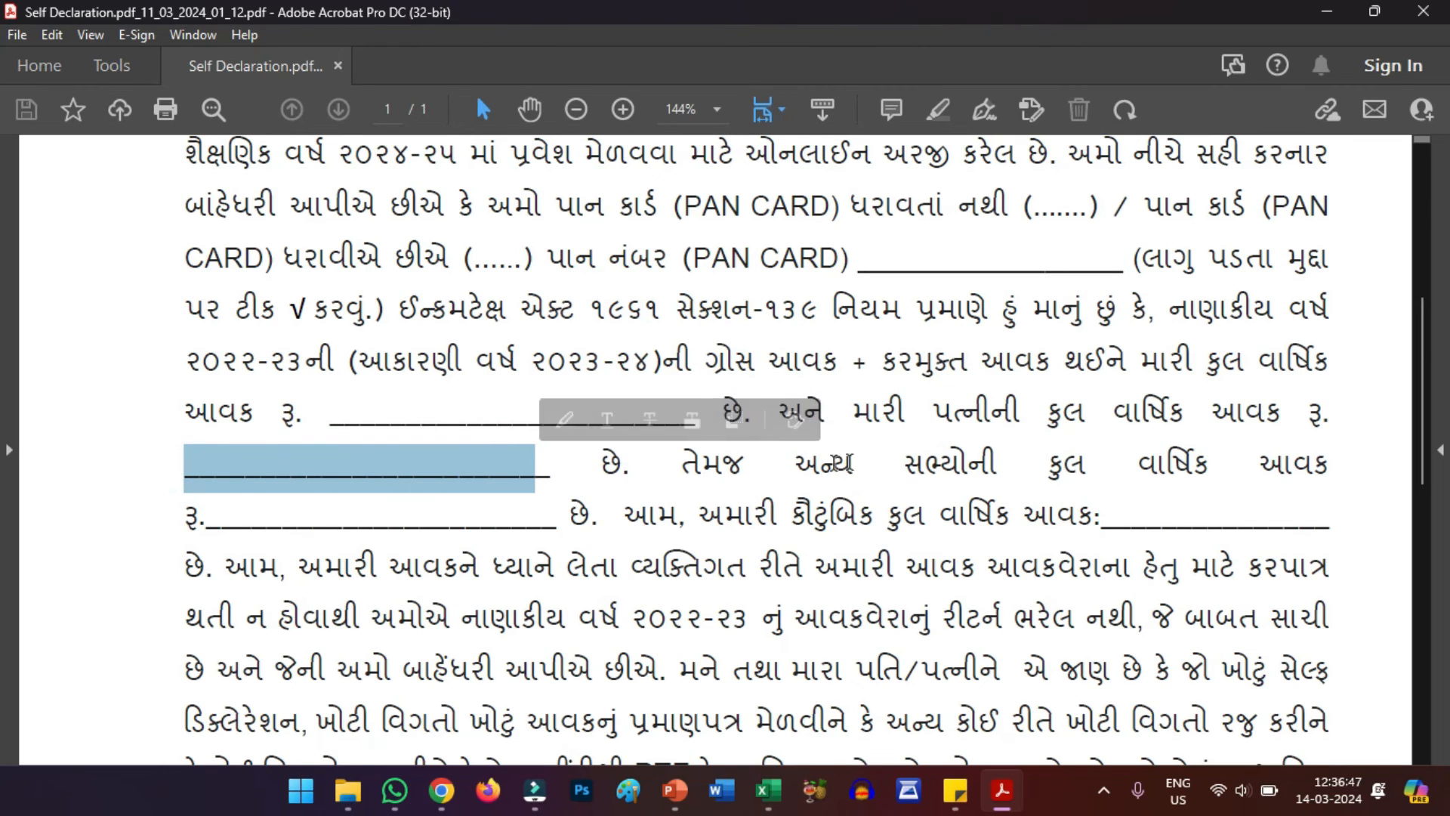
{"action": "left_click_drag", "start_coordinate": [221, 516], "coordinate": [529, 507]}
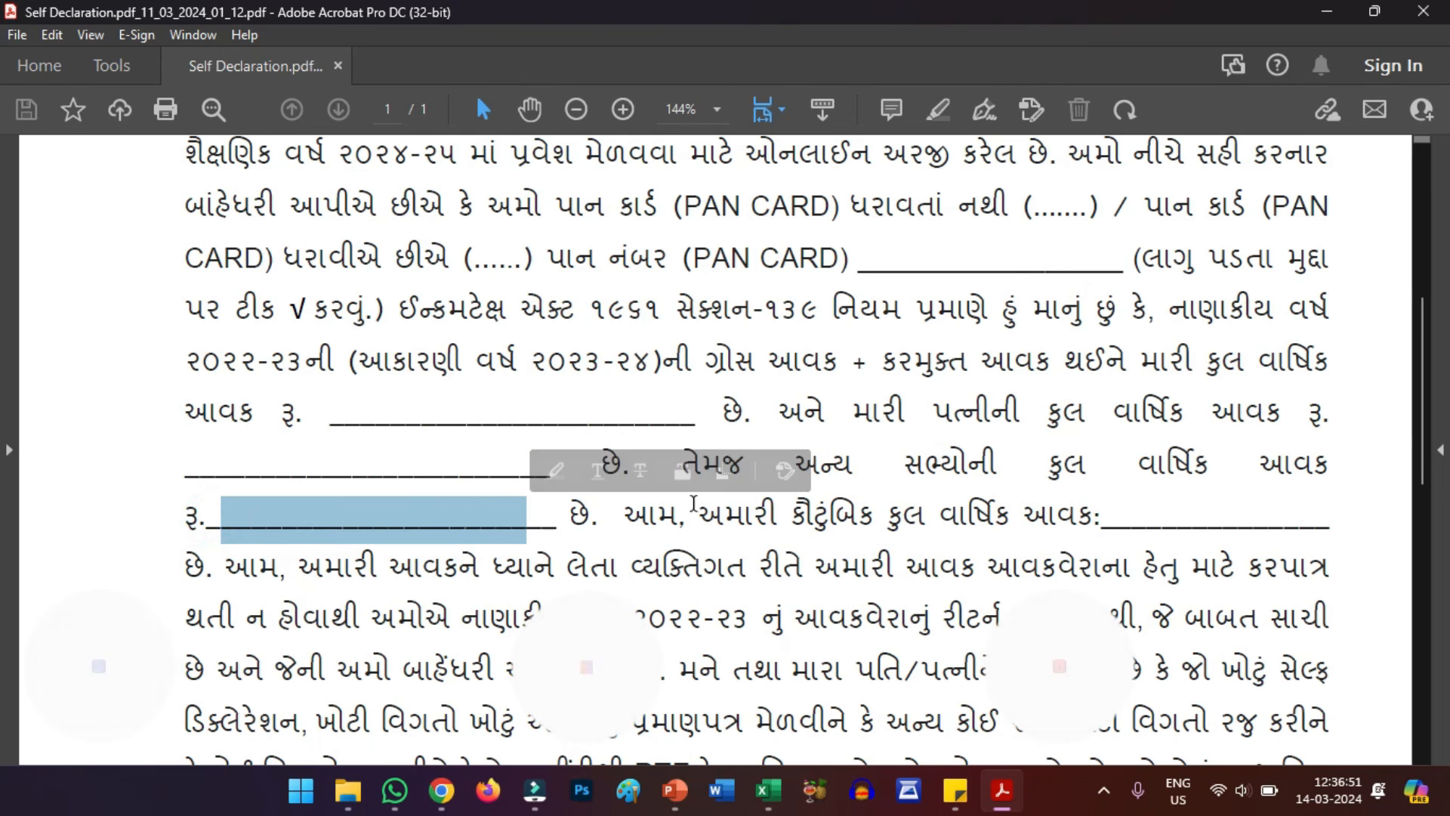
{"action": "left_click_drag", "start_coordinate": [1115, 521], "coordinate": [1330, 527]}
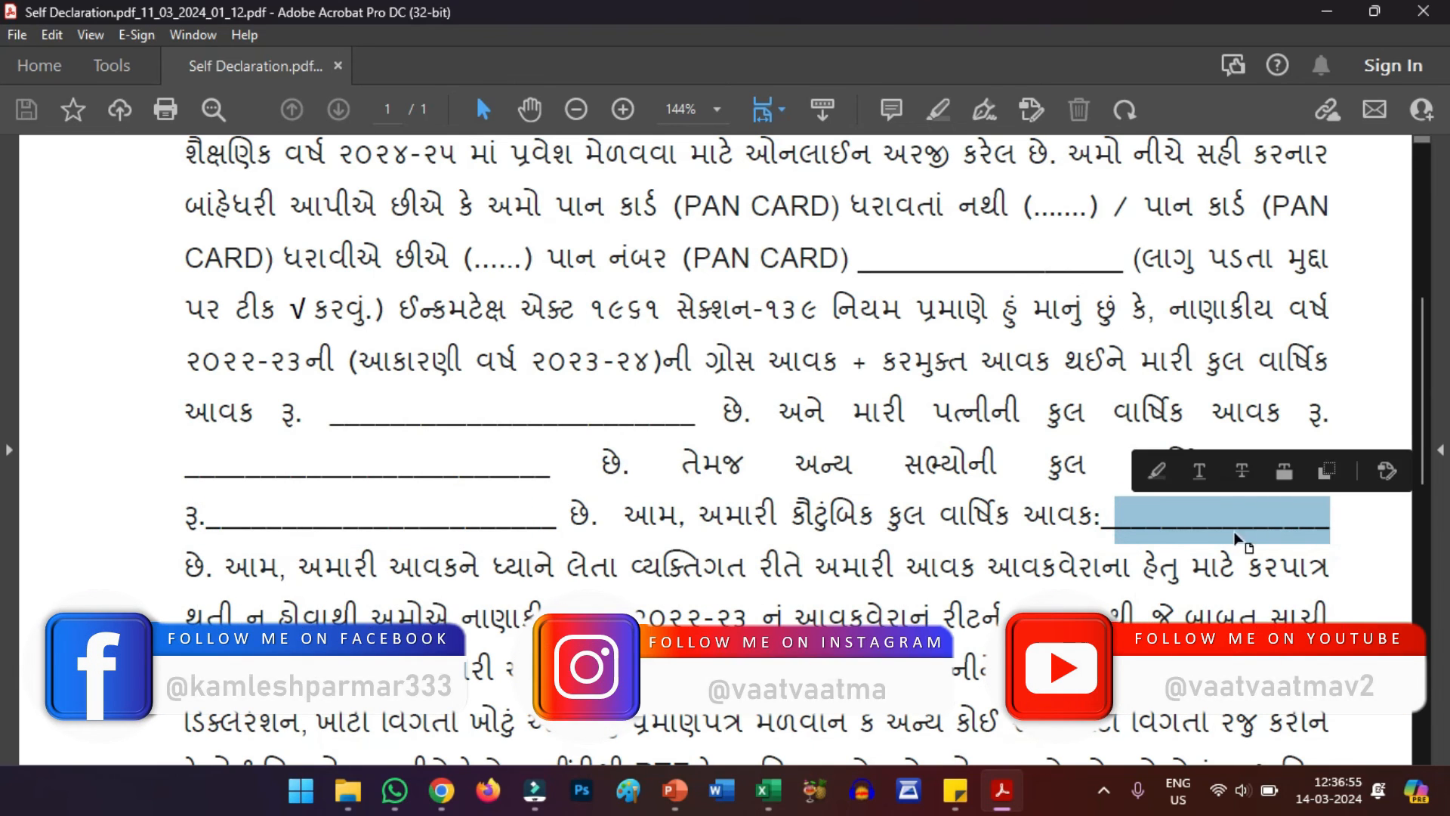
Step: Examine the name and signature blanks for father, mother or guardian, and return to the self-declaration's heading
{"action": "scroll", "coordinate": [688, 539], "scroll_direction": "down", "scroll_amount": 10}
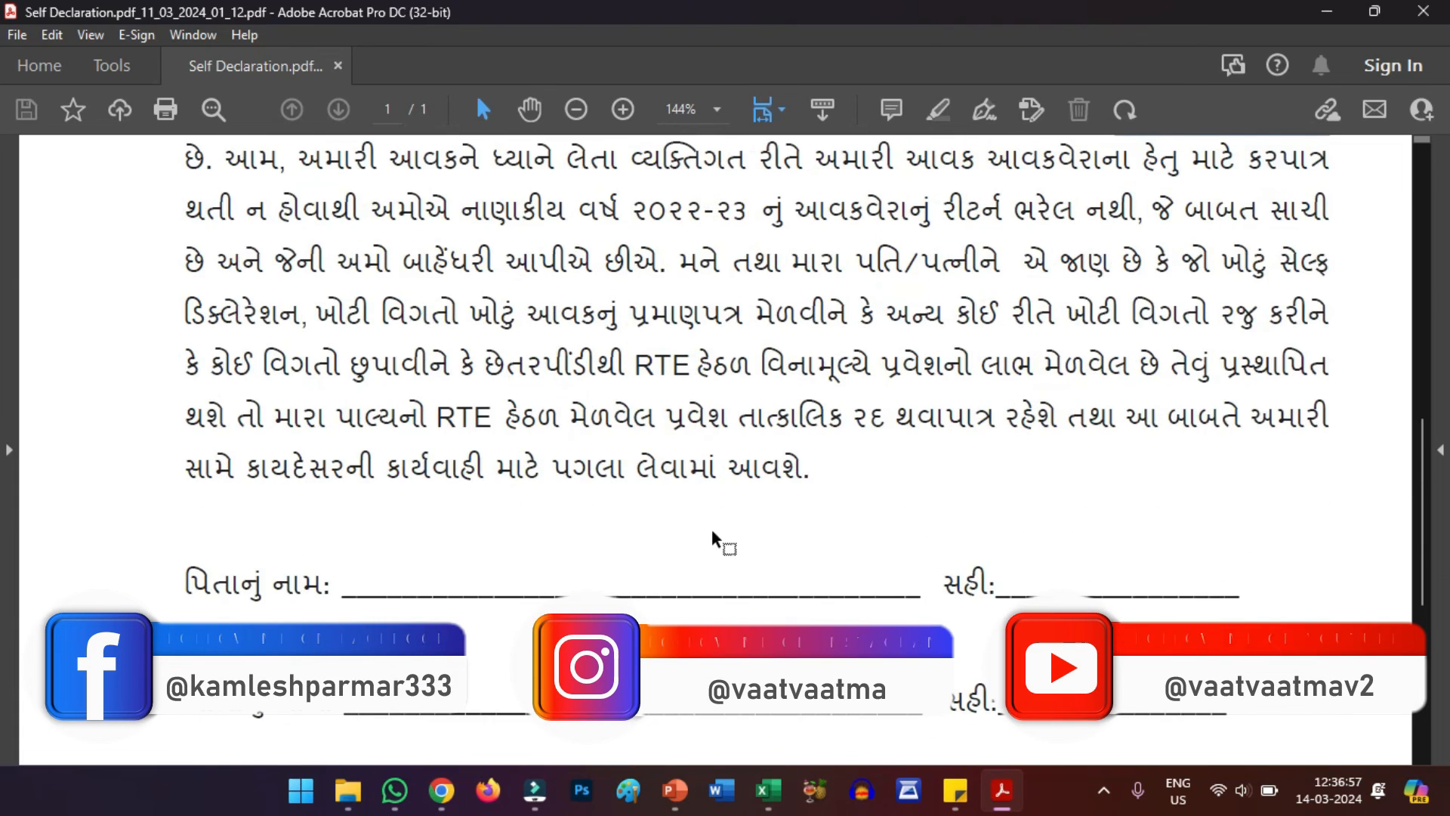
{"action": "scroll", "coordinate": [714, 538], "scroll_direction": "down", "scroll_amount": 2}
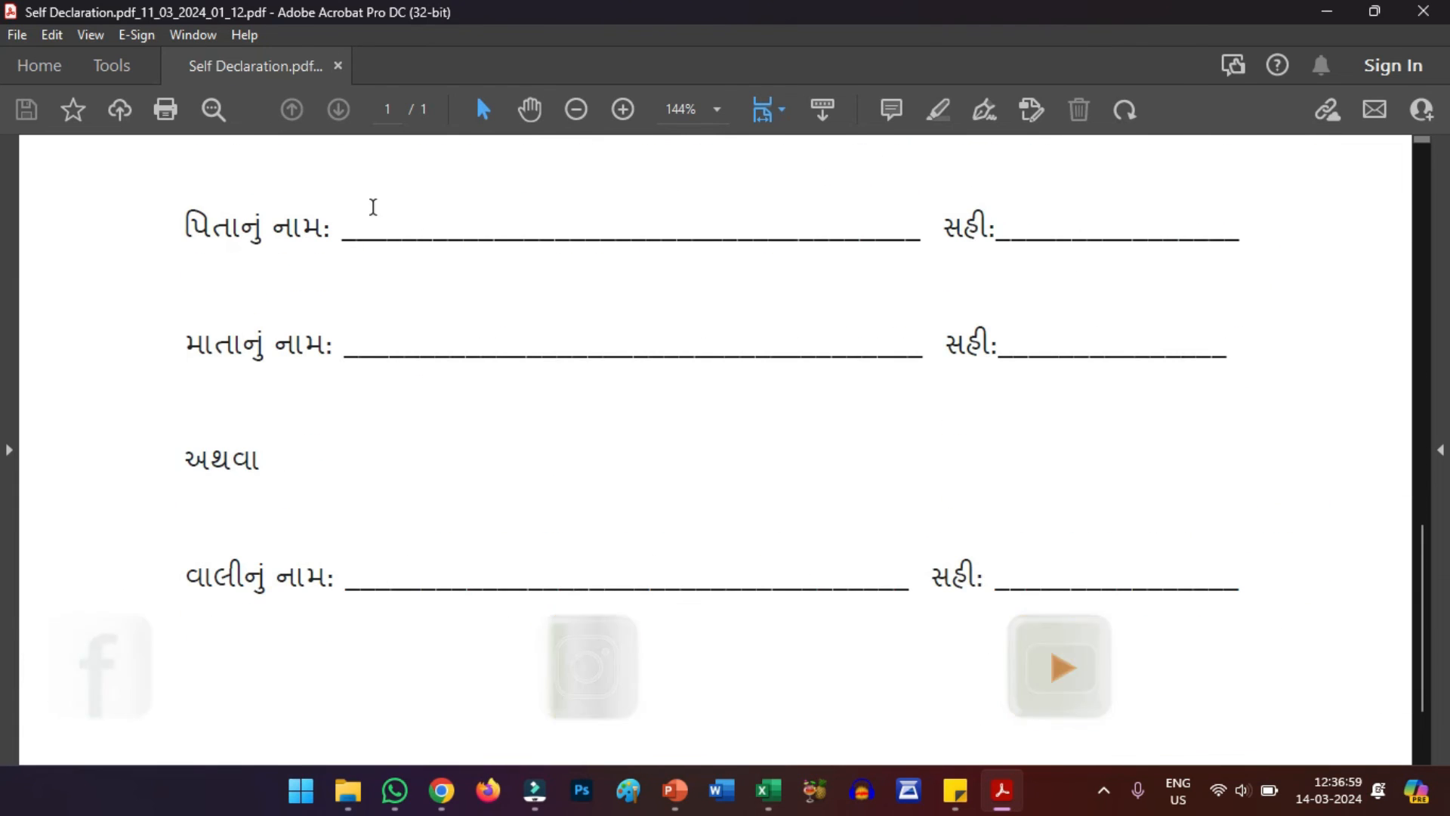
{"action": "left_click_drag", "start_coordinate": [349, 230], "coordinate": [768, 231]}
{"action": "left_click_drag", "start_coordinate": [1024, 230], "coordinate": [1176, 232]}
{"action": "left_click_drag", "start_coordinate": [353, 346], "coordinate": [929, 347]}
{"action": "left_click_drag", "start_coordinate": [1023, 347], "coordinate": [1207, 348]}
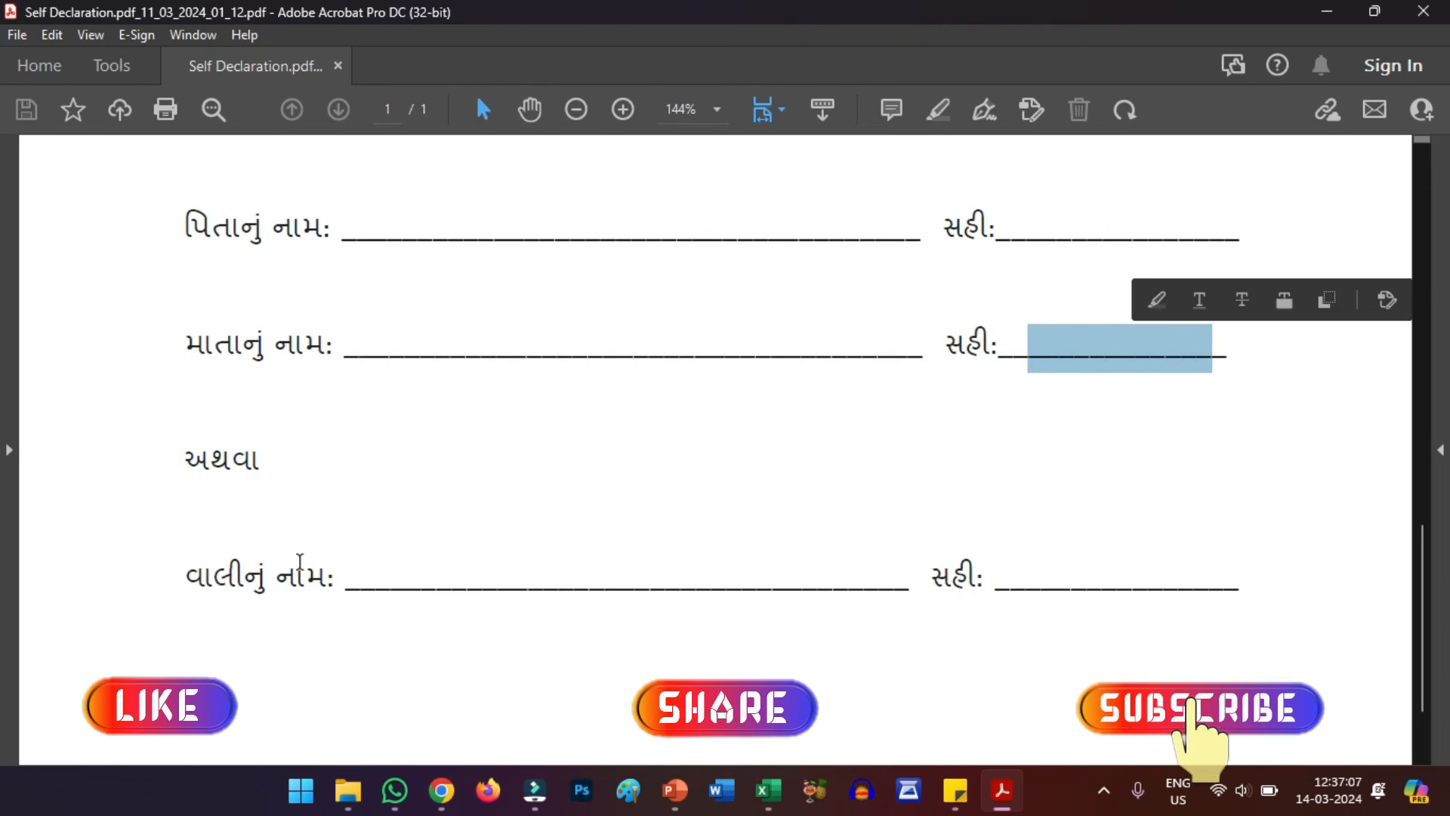
{"action": "left_click_drag", "start_coordinate": [184, 455], "coordinate": [285, 463]}
{"action": "left_click", "coordinate": [260, 463]}
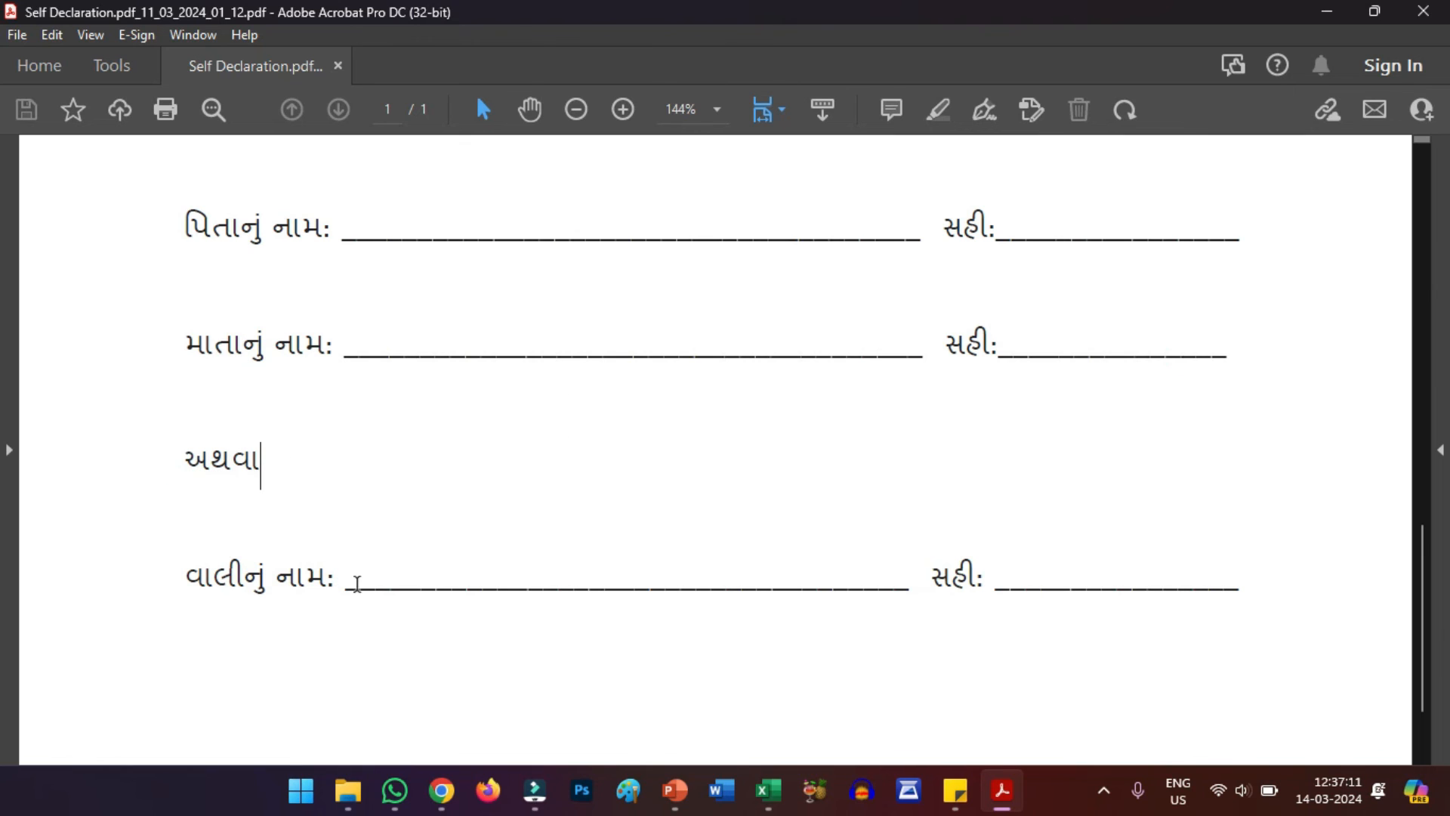
{"action": "left_click_drag", "start_coordinate": [345, 582], "coordinate": [1237, 559]}
{"action": "scroll", "coordinate": [1100, 492], "scroll_direction": "down", "scroll_amount": 2}
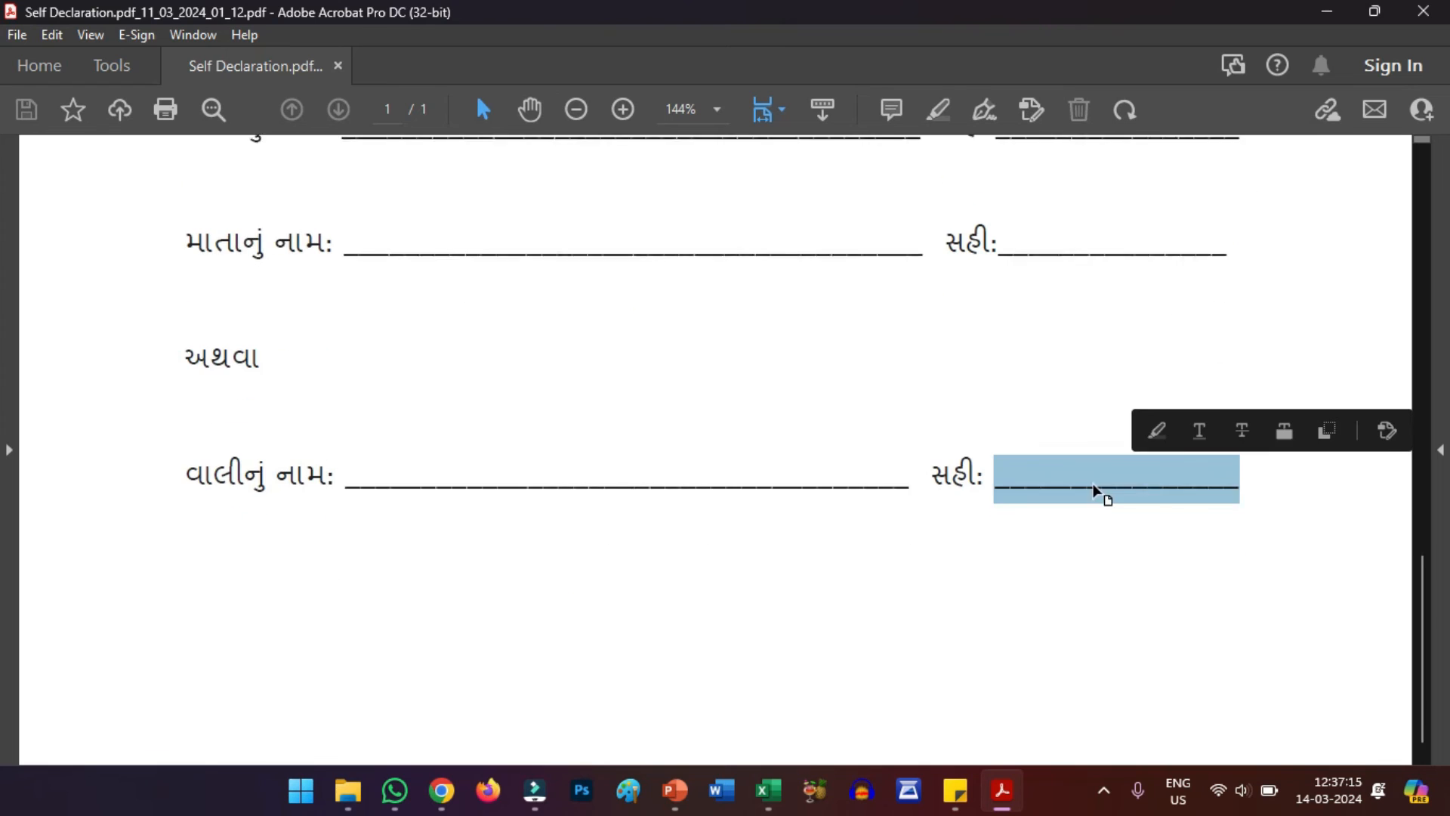
{"action": "scroll", "coordinate": [1095, 491], "scroll_direction": "up", "scroll_amount": 5}
{"action": "scroll", "coordinate": [1099, 494], "scroll_direction": "up", "scroll_amount": 10}
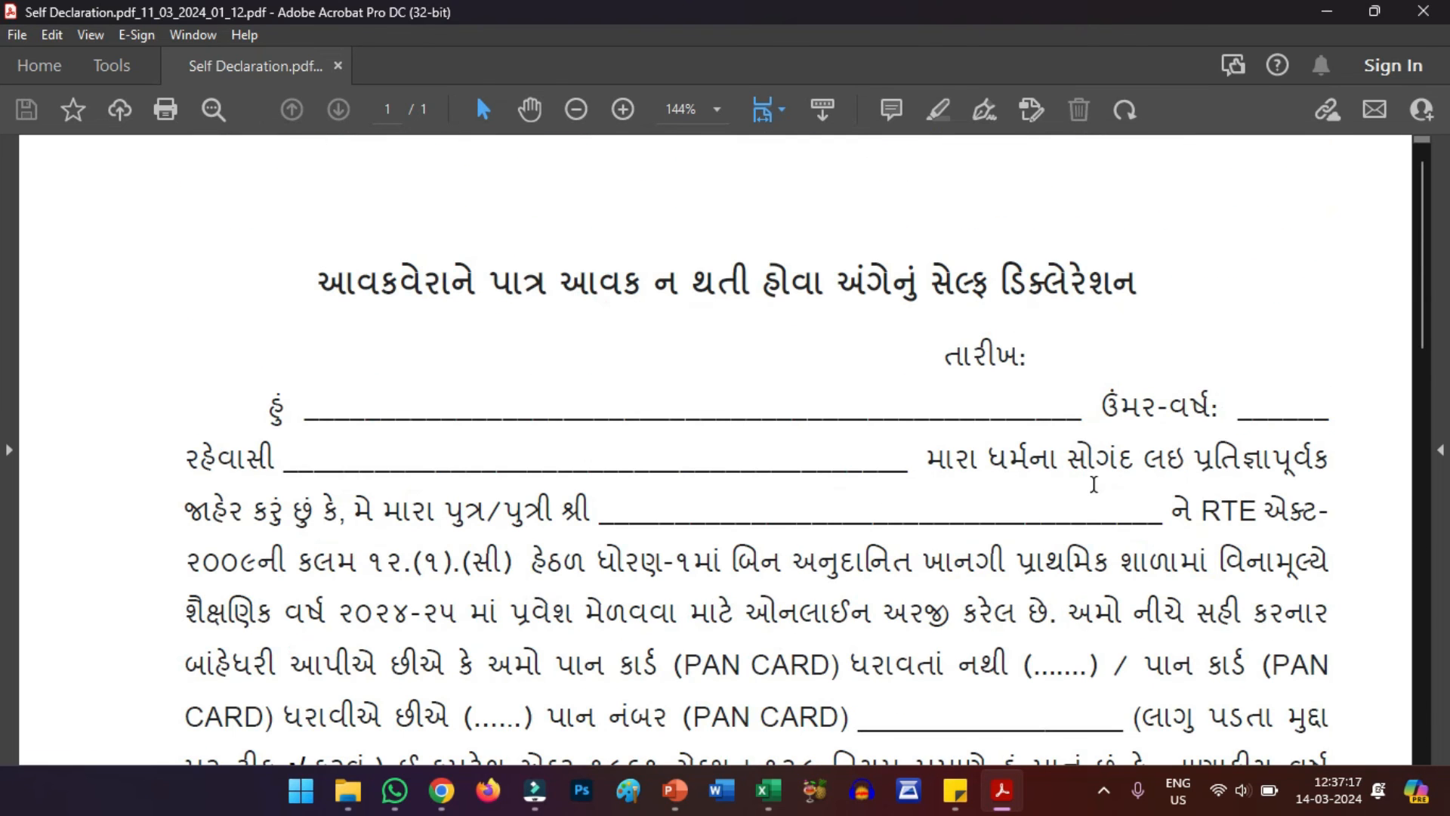
Step: Examine the parent's undertaking above the final confirmation on the Confirm Application page in Chrome
{"action": "left_click", "coordinate": [722, 238]}
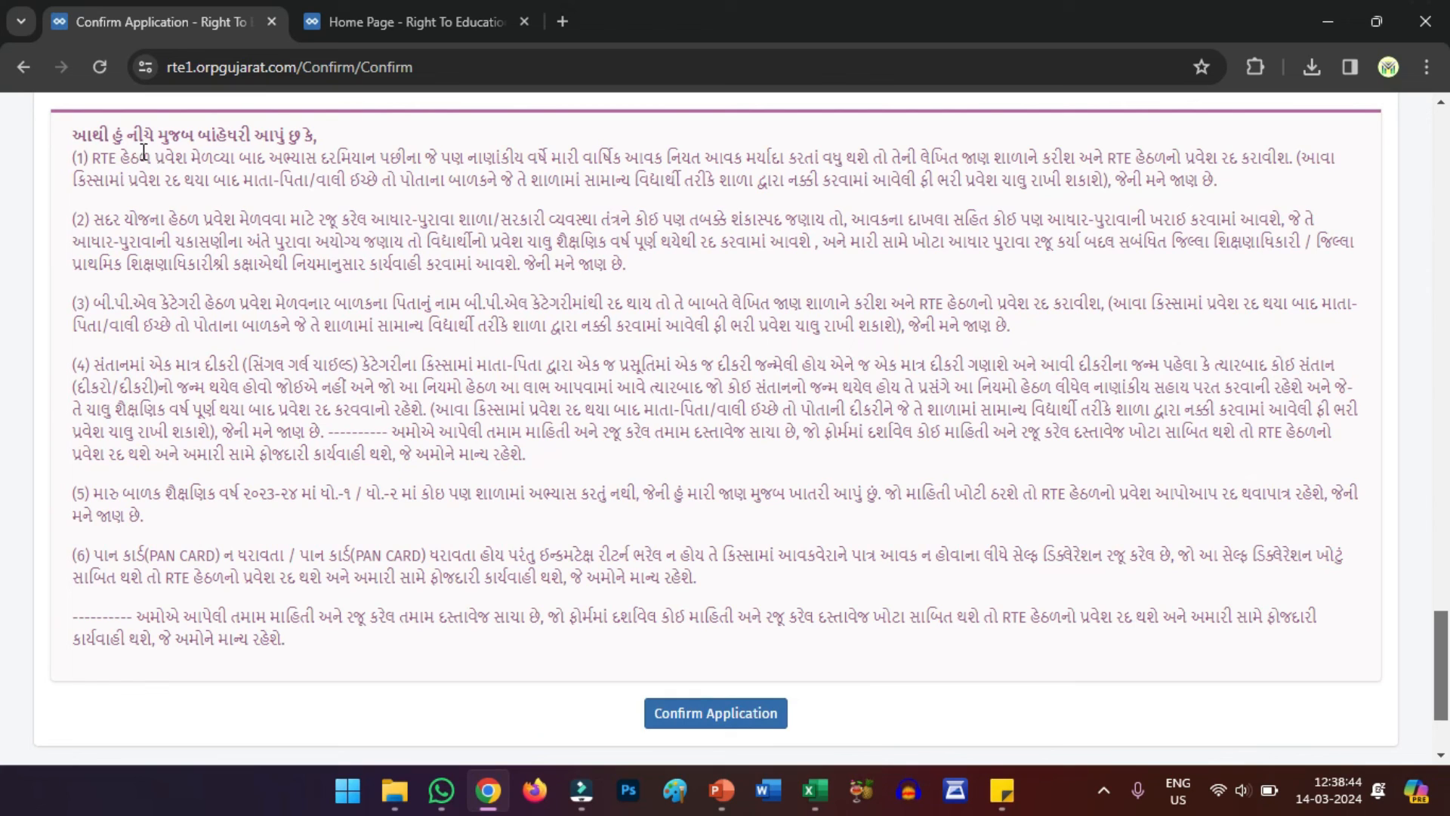
{"action": "left_click_drag", "start_coordinate": [73, 142], "coordinate": [325, 146]}
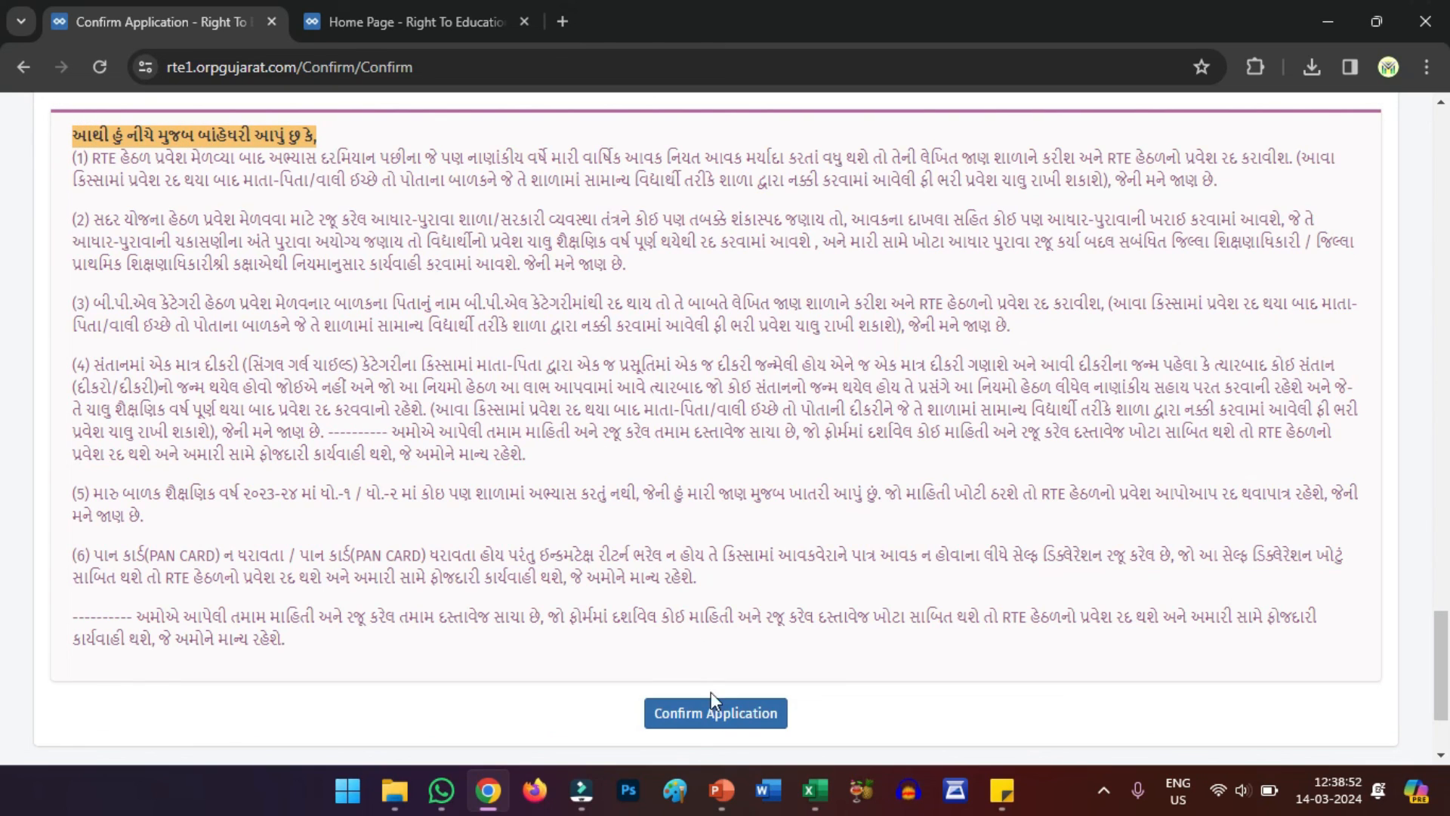
{"action": "left_click", "coordinate": [851, 699]}
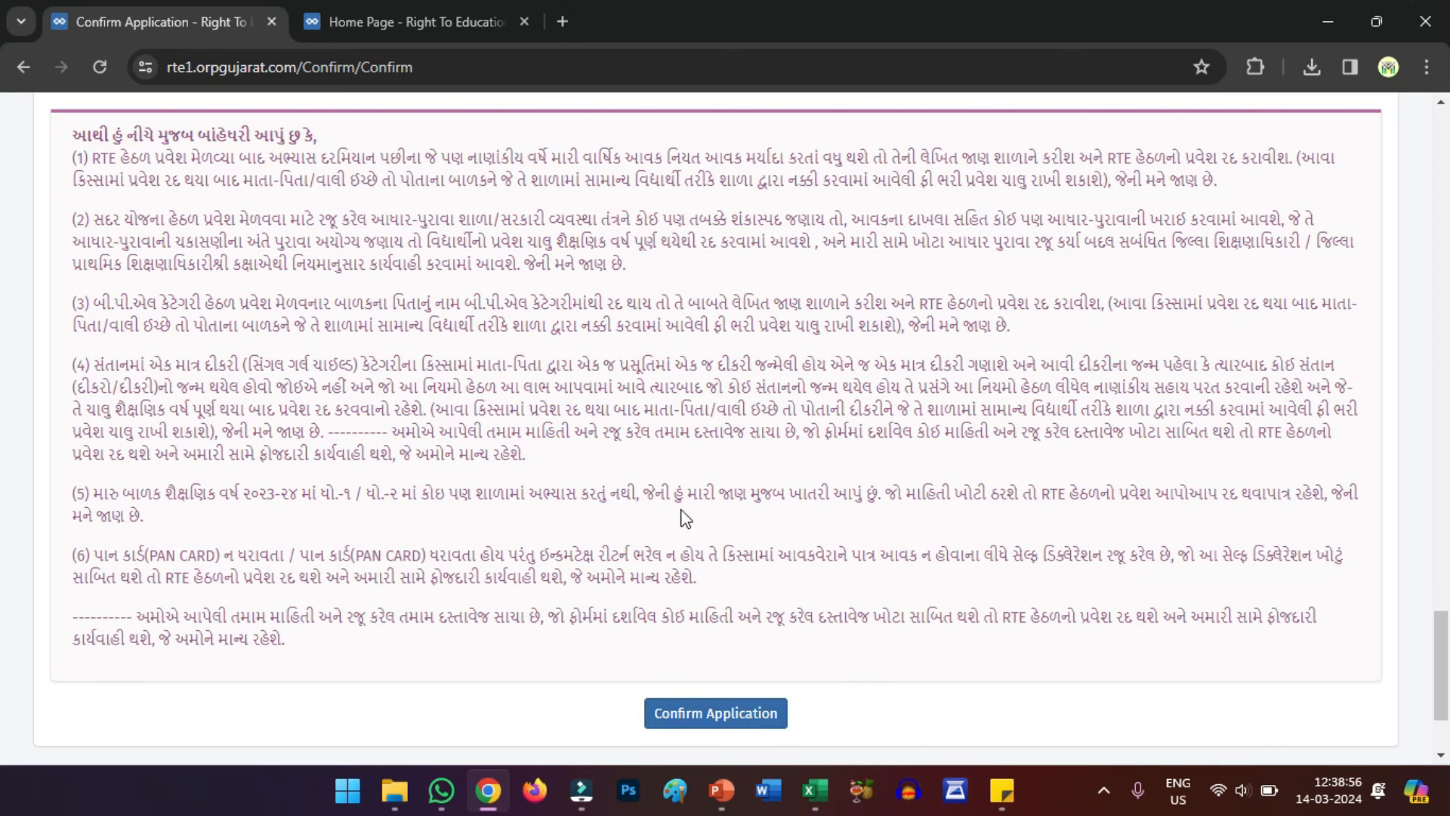